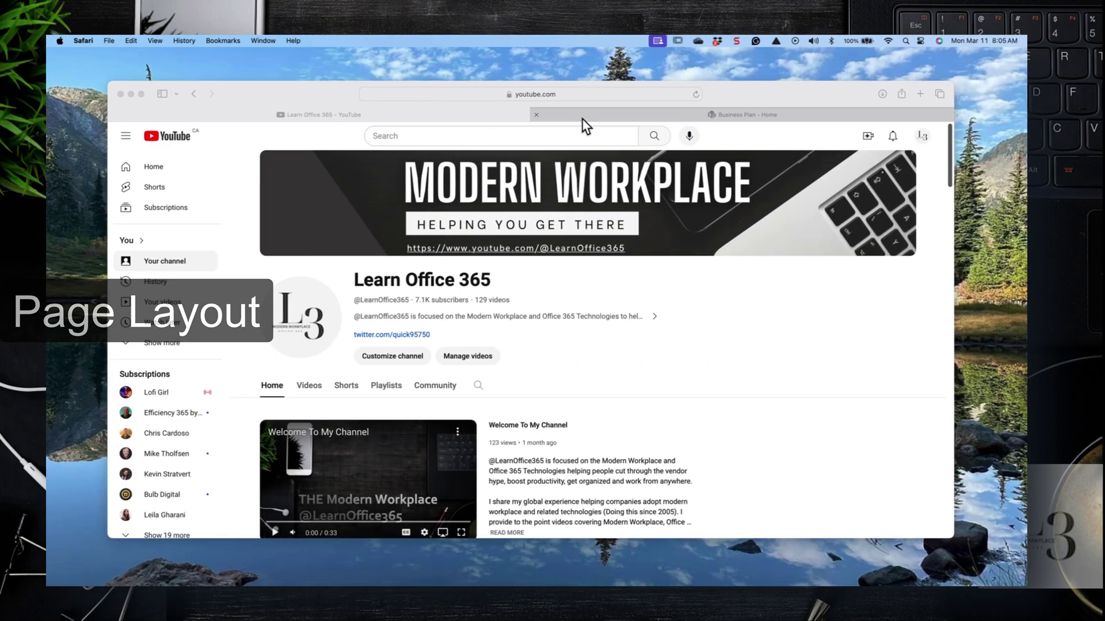
Switch to the Business Plan team site and open its group Conversations in Outlook.
{"action": "left_click", "coordinate": [581, 118]}
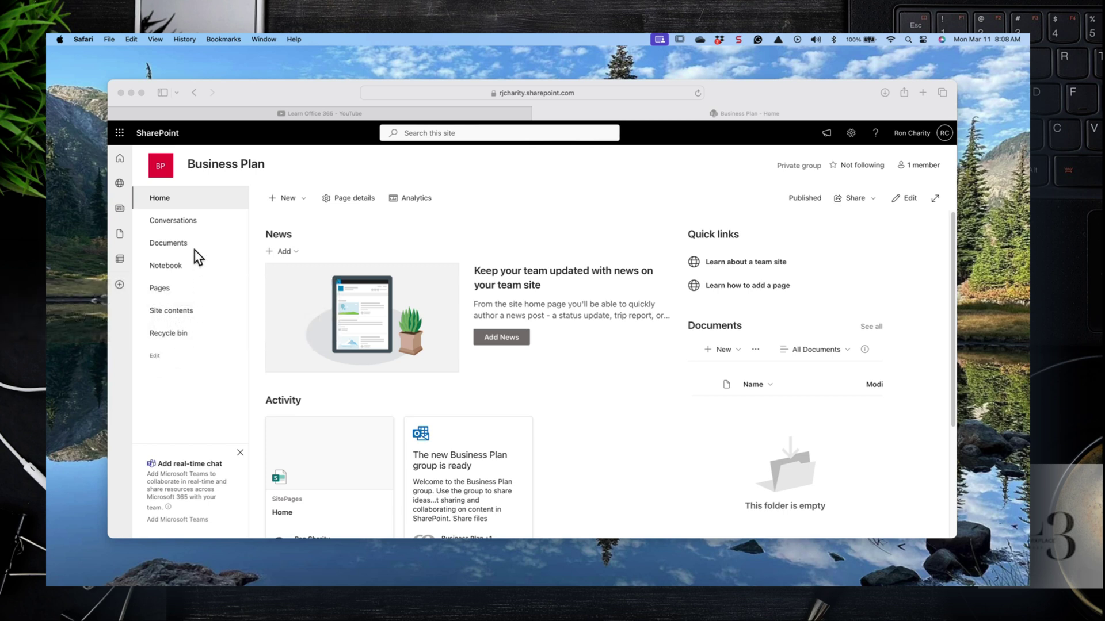
{"action": "left_click", "coordinate": [172, 204]}
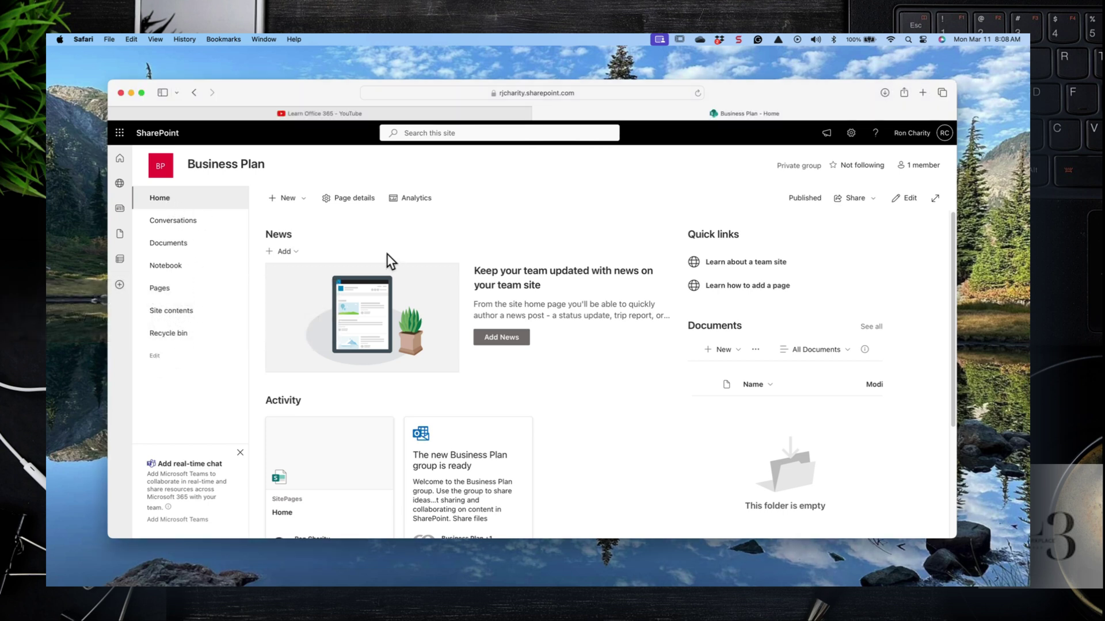
{"action": "left_click", "coordinate": [178, 223]}
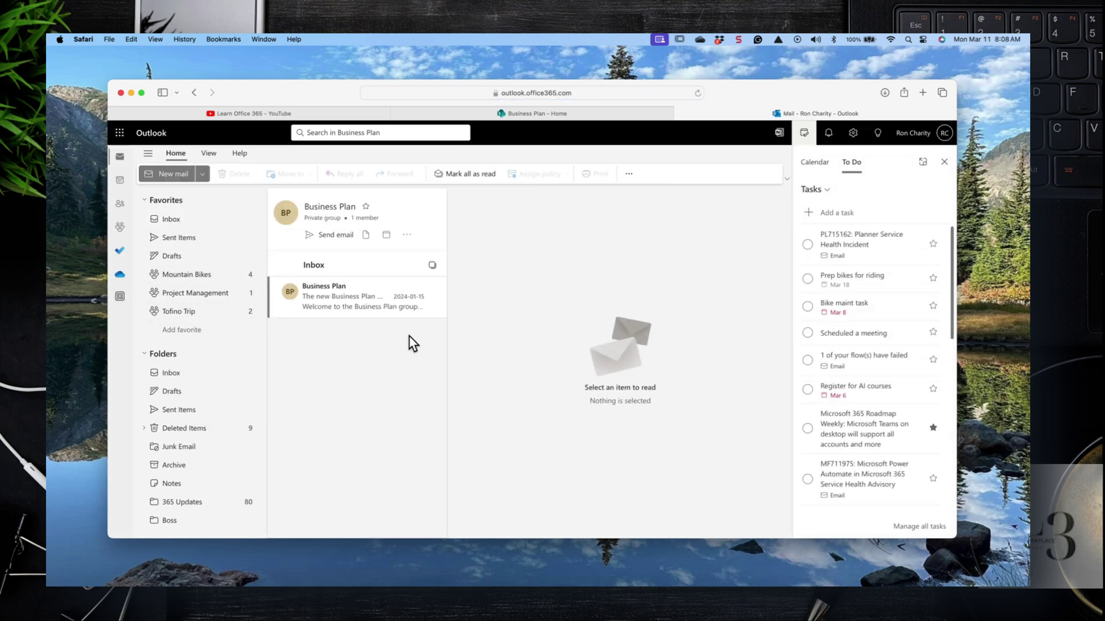
Go back to the Business Plan site and open its empty Documents library.
{"action": "left_click", "coordinate": [529, 113]}
{"action": "left_click", "coordinate": [152, 245]}
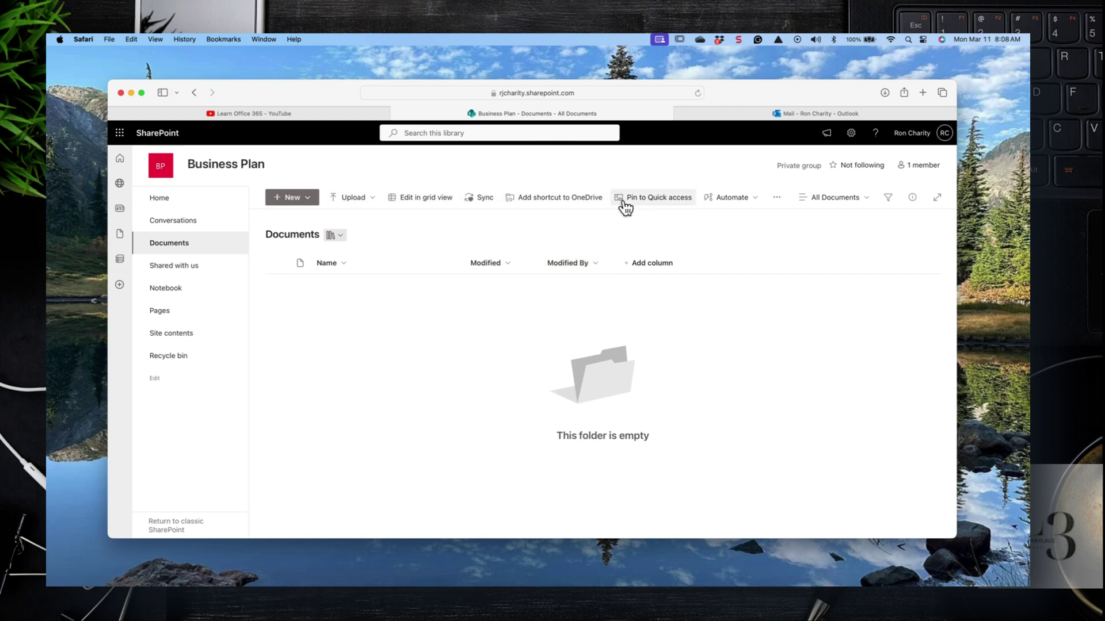
Upload onenote new 2024.docx from the computer into the Documents library.
{"action": "left_click", "coordinate": [355, 203]}
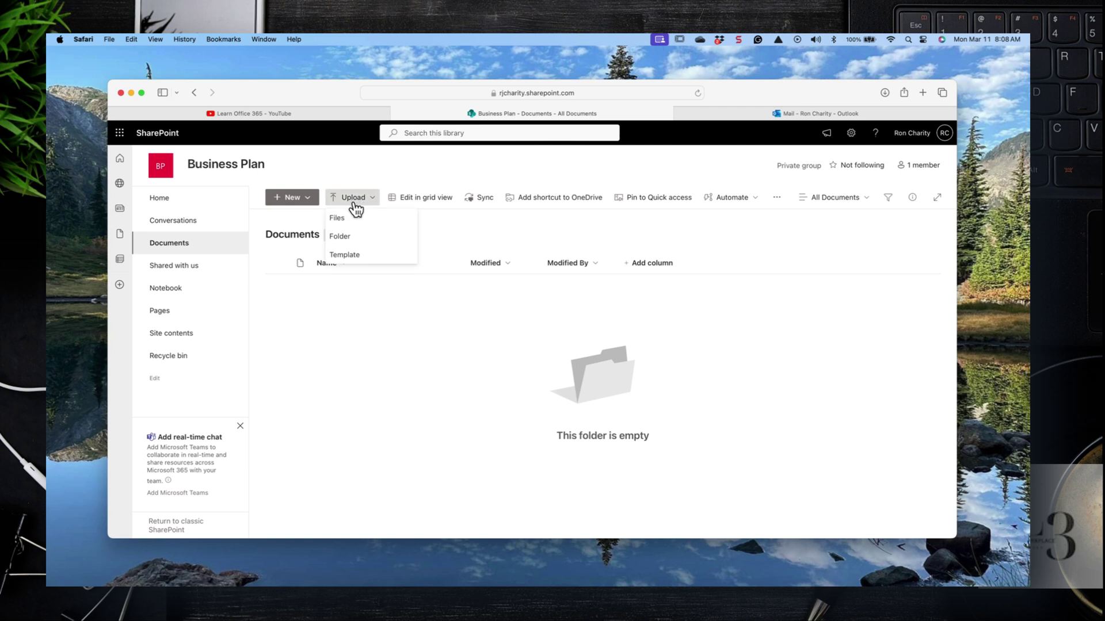
{"action": "left_click", "coordinate": [339, 218]}
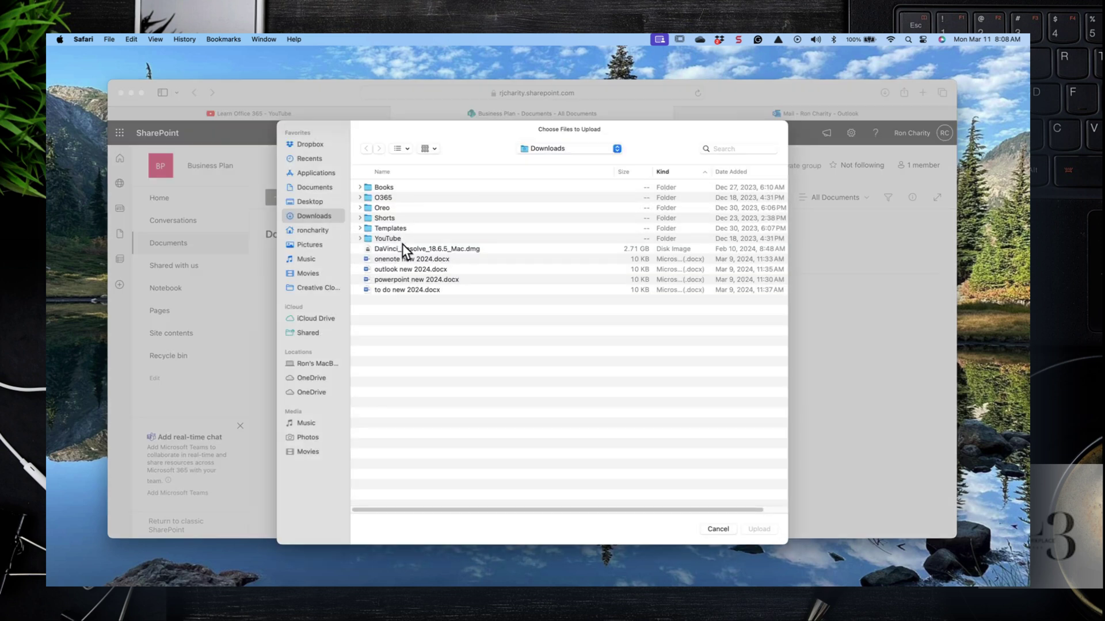
{"action": "left_click", "coordinate": [401, 260]}
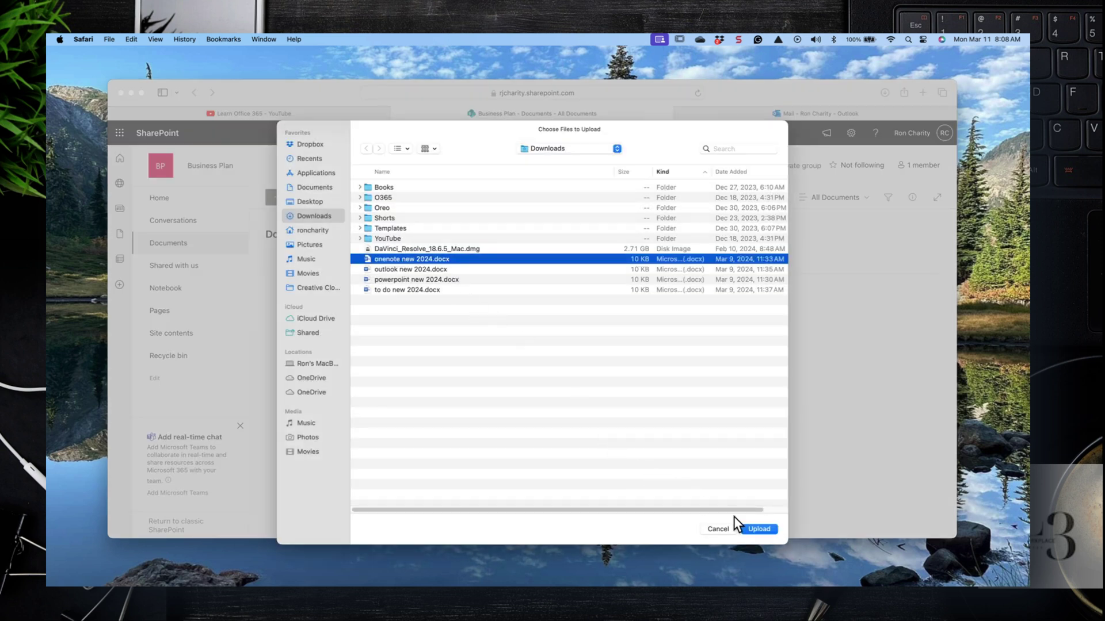
{"action": "left_click", "coordinate": [766, 531]}
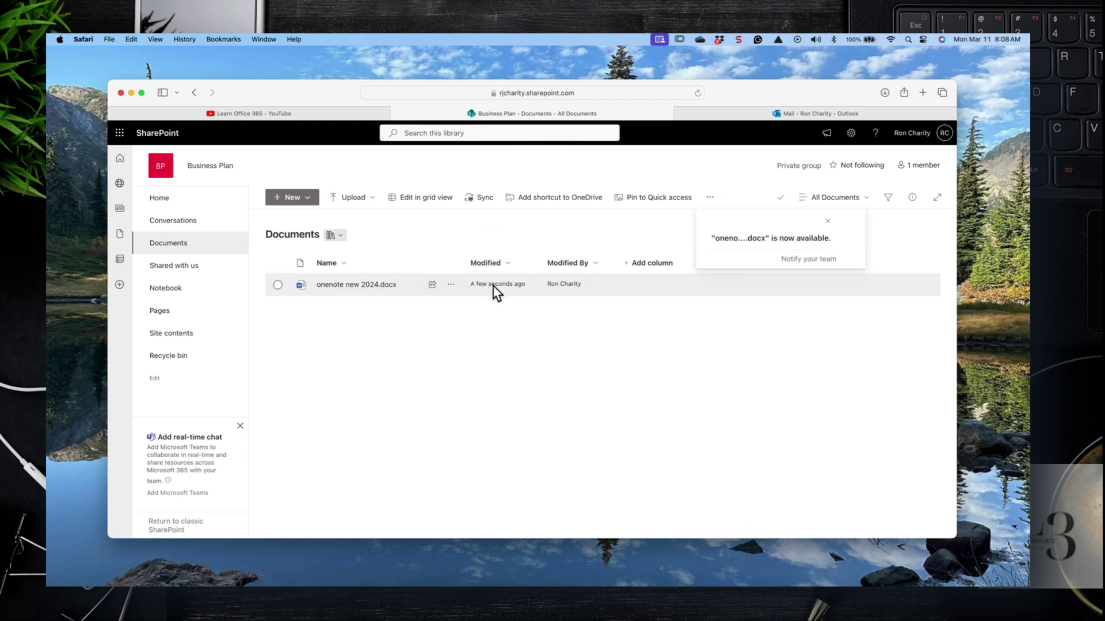
Review the document's sharing permission levels without inviting anyone, then view Shared with us.
{"action": "left_click", "coordinate": [432, 285]}
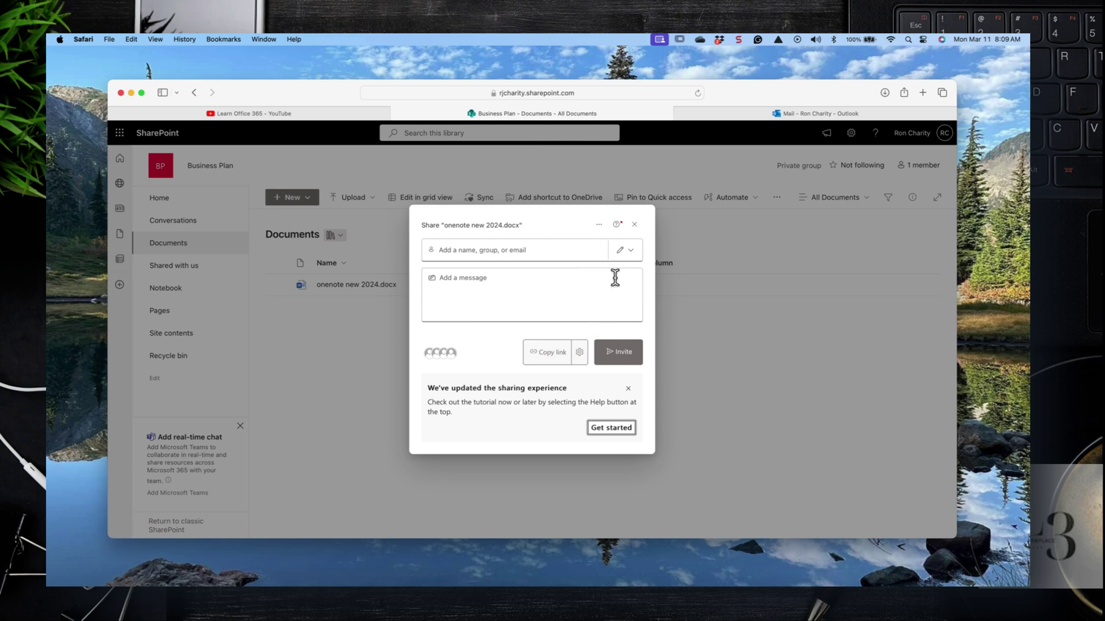
{"action": "left_click", "coordinate": [631, 252]}
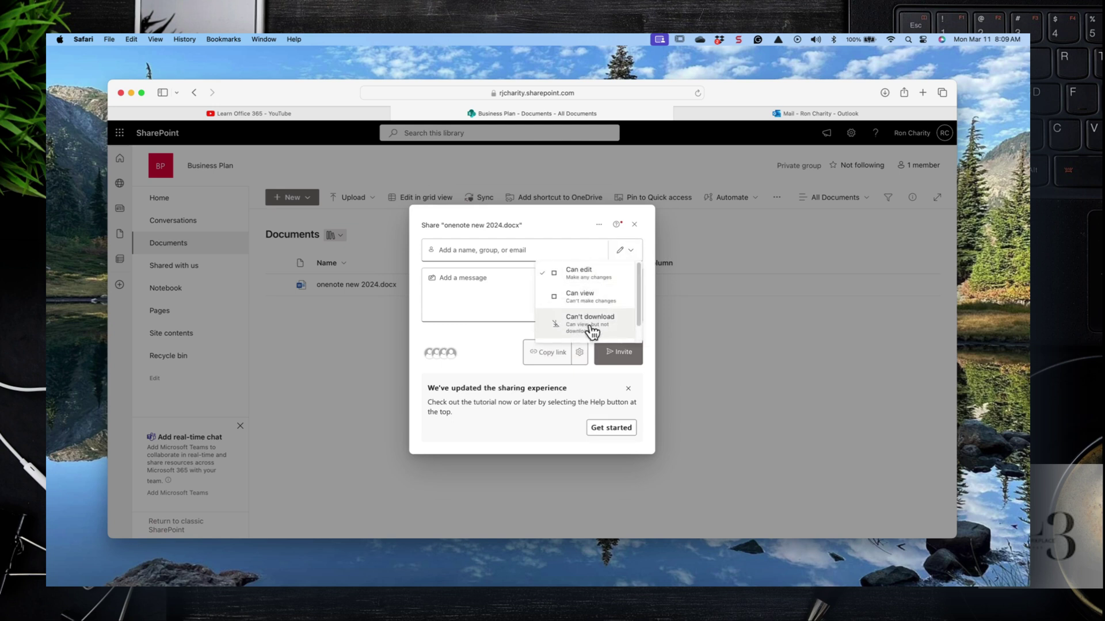
{"action": "left_click", "coordinate": [671, 321]}
{"action": "left_click", "coordinate": [189, 266]}
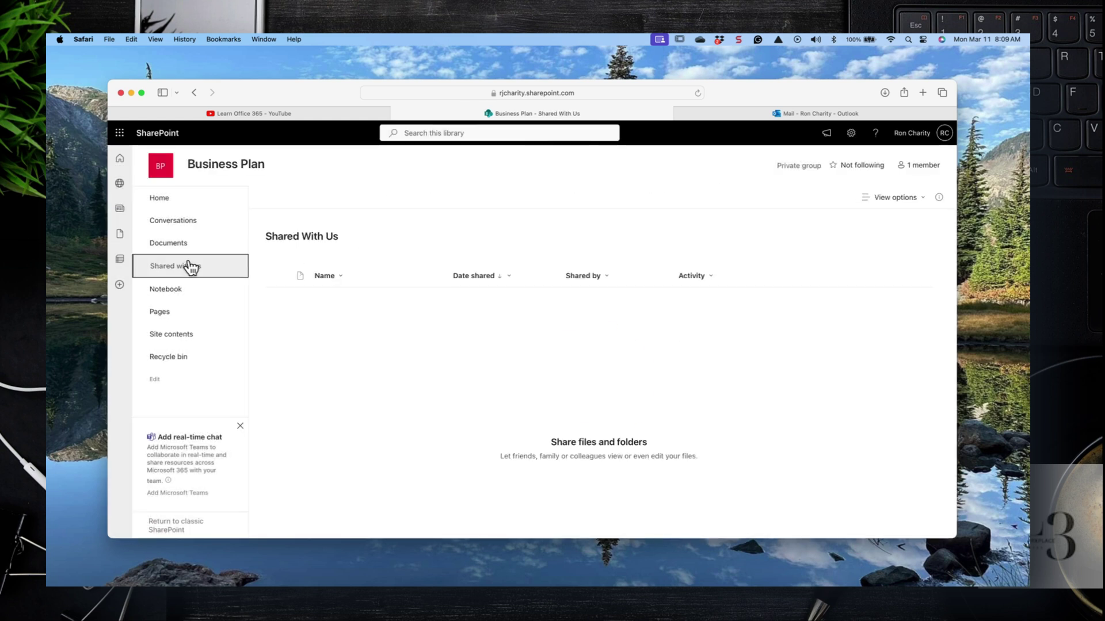
View the empty Business Plan Notebook in OneNote, then open the Site Pages library.
{"action": "left_click", "coordinate": [172, 291]}
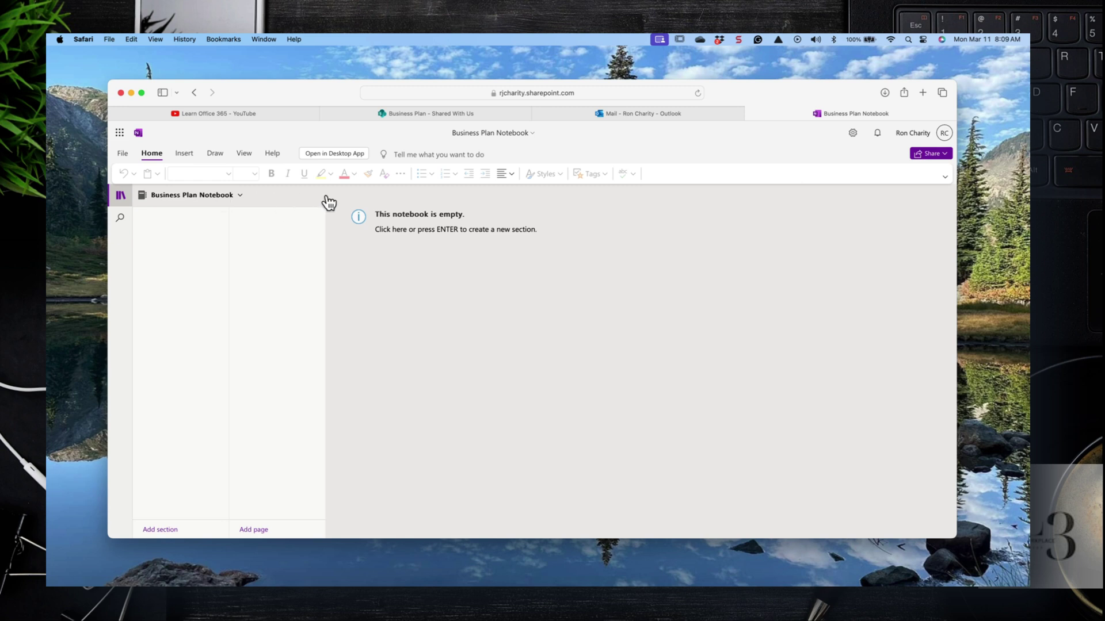
{"action": "left_click", "coordinate": [409, 114]}
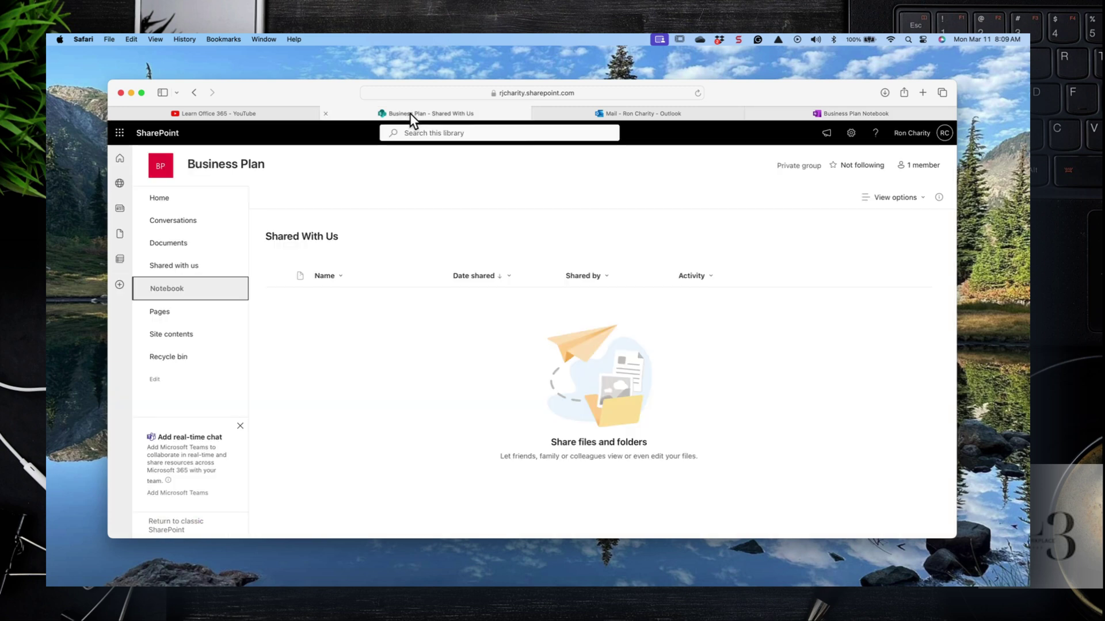
{"action": "left_click", "coordinate": [170, 312]}
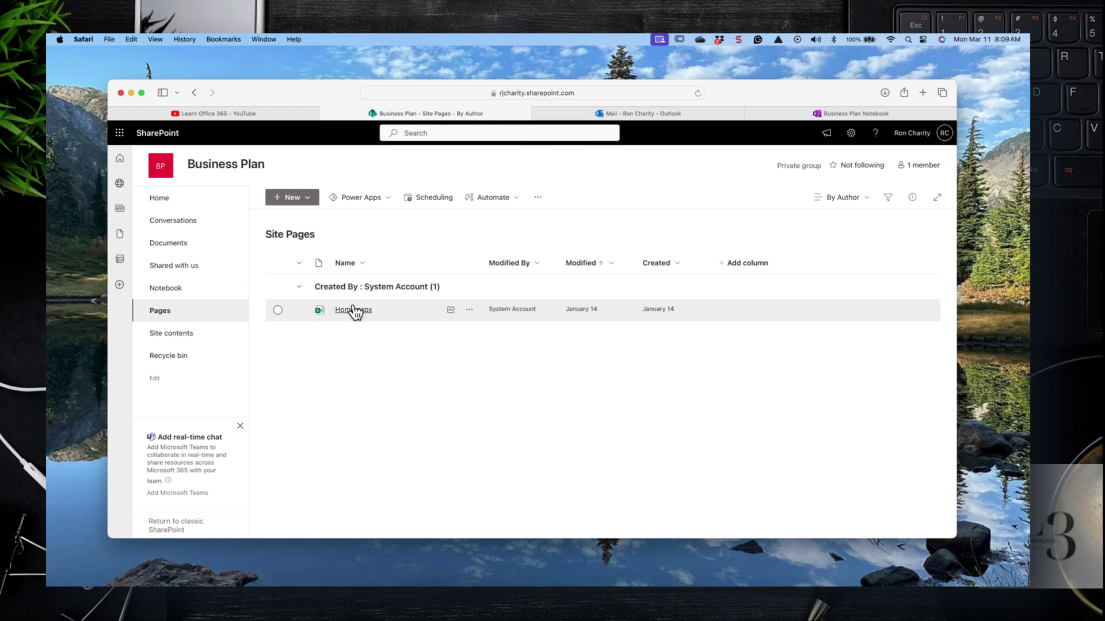
Check the New page types in Site Pages, then go to Site contents.
{"action": "mouse_move", "coordinate": [355, 312]}
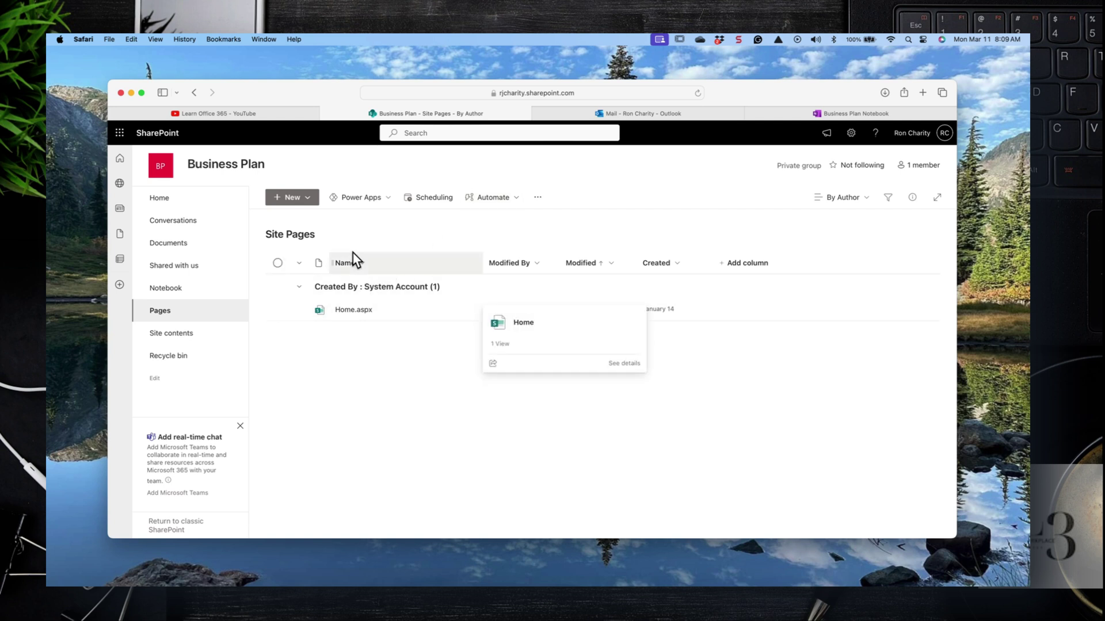
{"action": "left_click", "coordinate": [309, 201]}
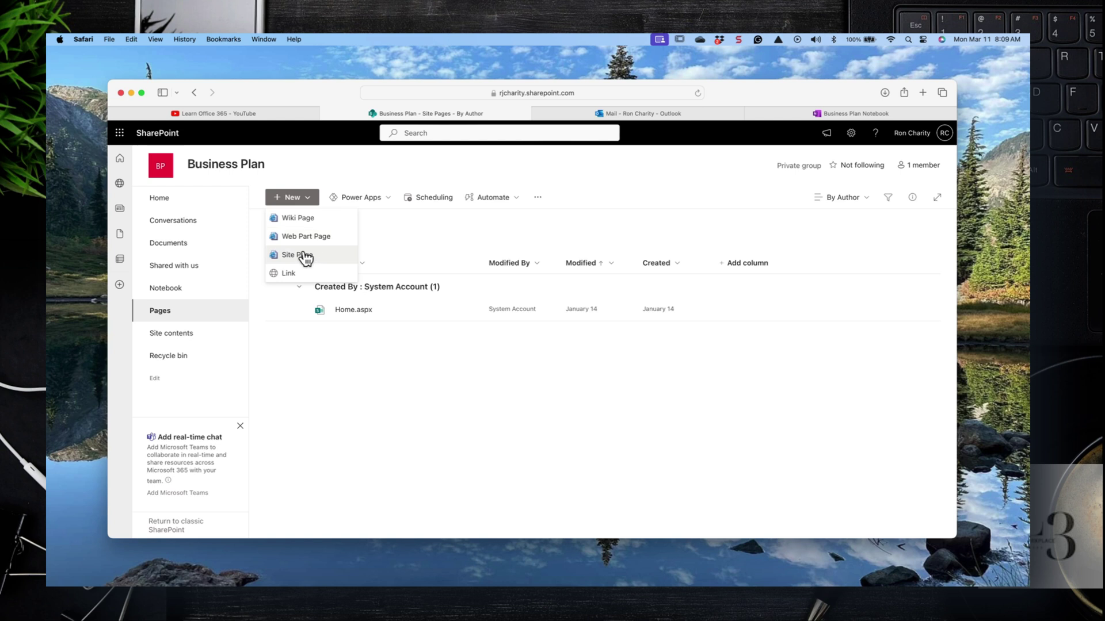
{"action": "left_click", "coordinate": [187, 335]}
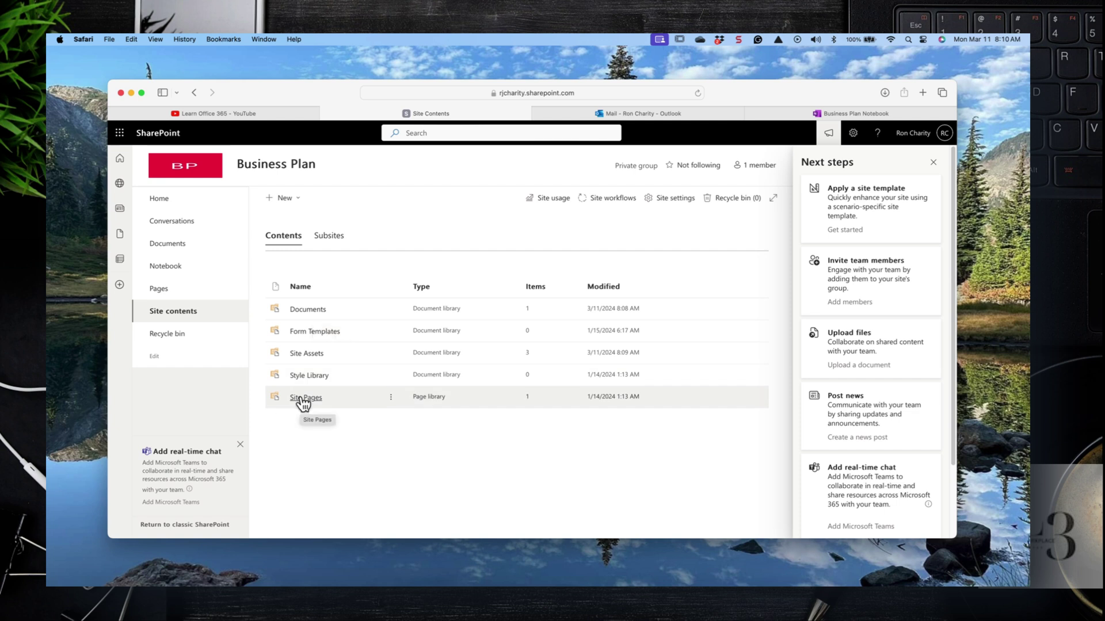
Check the site's Subsites and empty Recycle bin, then return to the Documents library.
{"action": "left_click", "coordinate": [334, 236]}
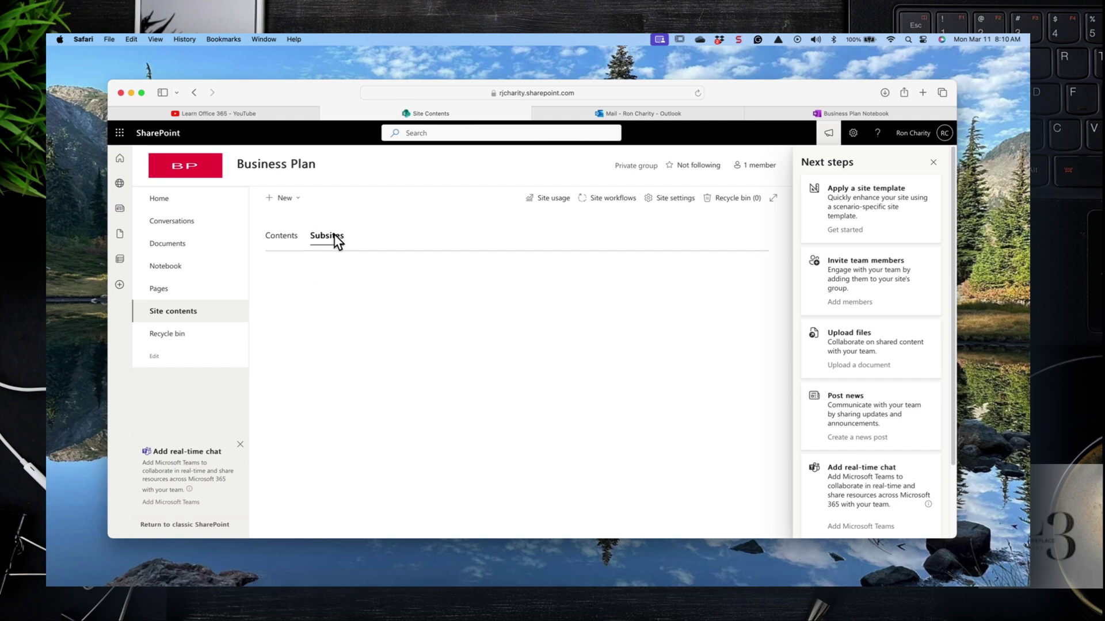
{"action": "left_click", "coordinate": [289, 237]}
{"action": "left_click", "coordinate": [178, 335]}
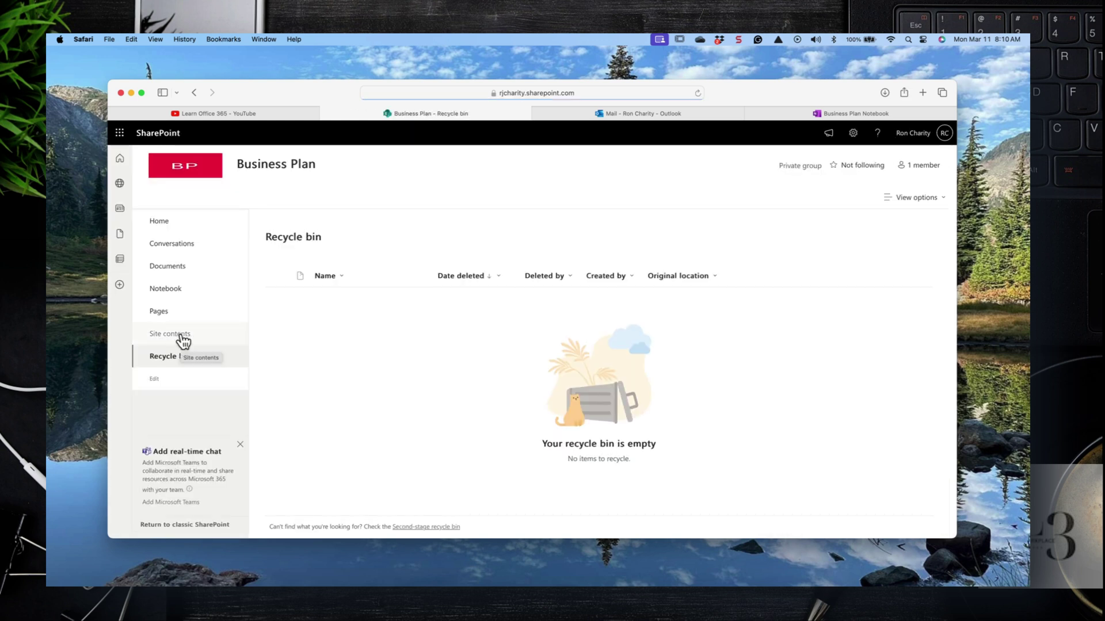
{"action": "left_click", "coordinate": [186, 265]}
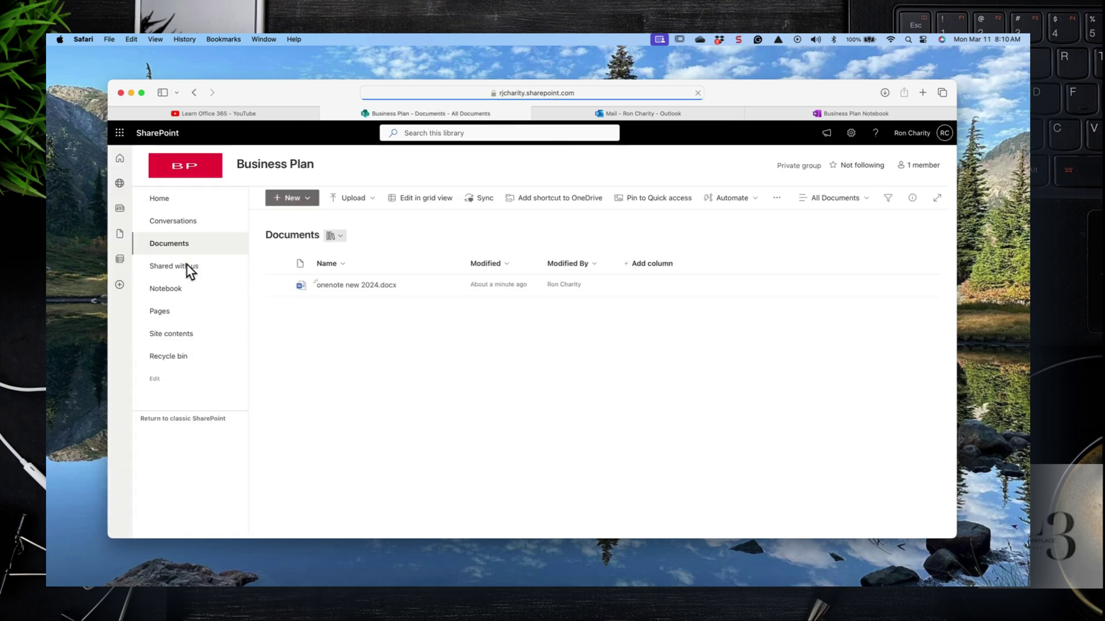
Delete onenote new 2024.docx from the Documents library.
{"action": "left_click", "coordinate": [450, 285]}
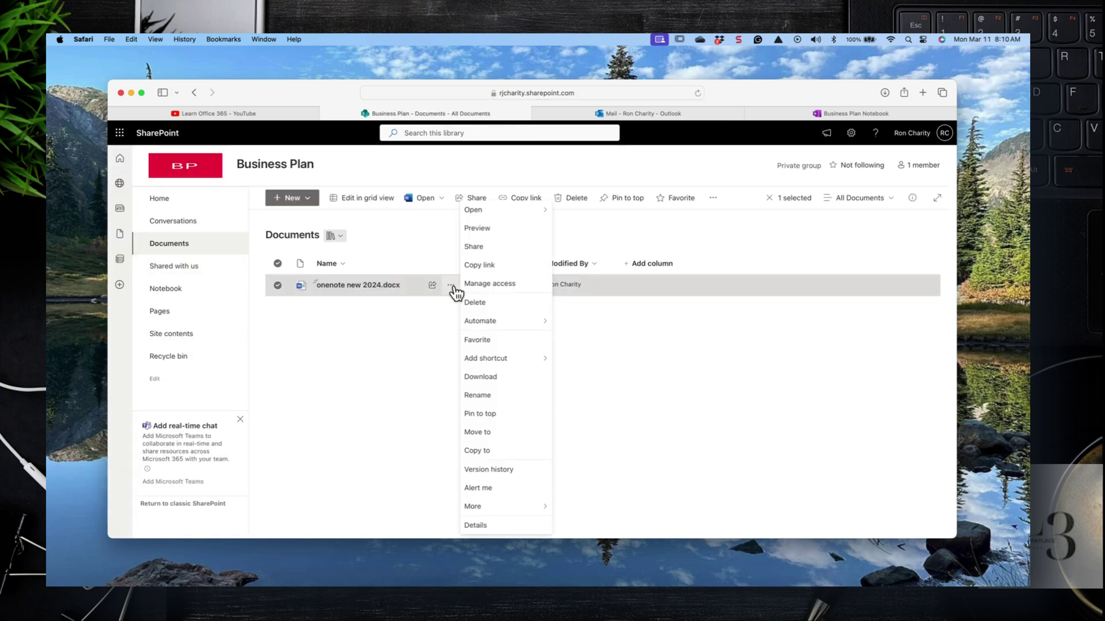
{"action": "left_click", "coordinate": [475, 303]}
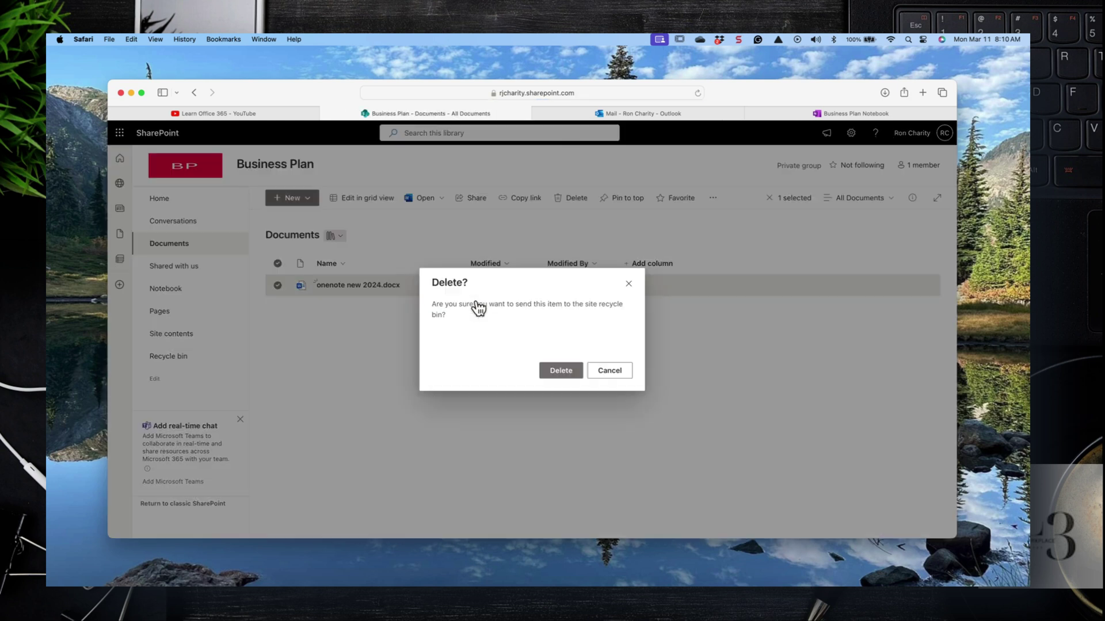
{"action": "left_click", "coordinate": [548, 370]}
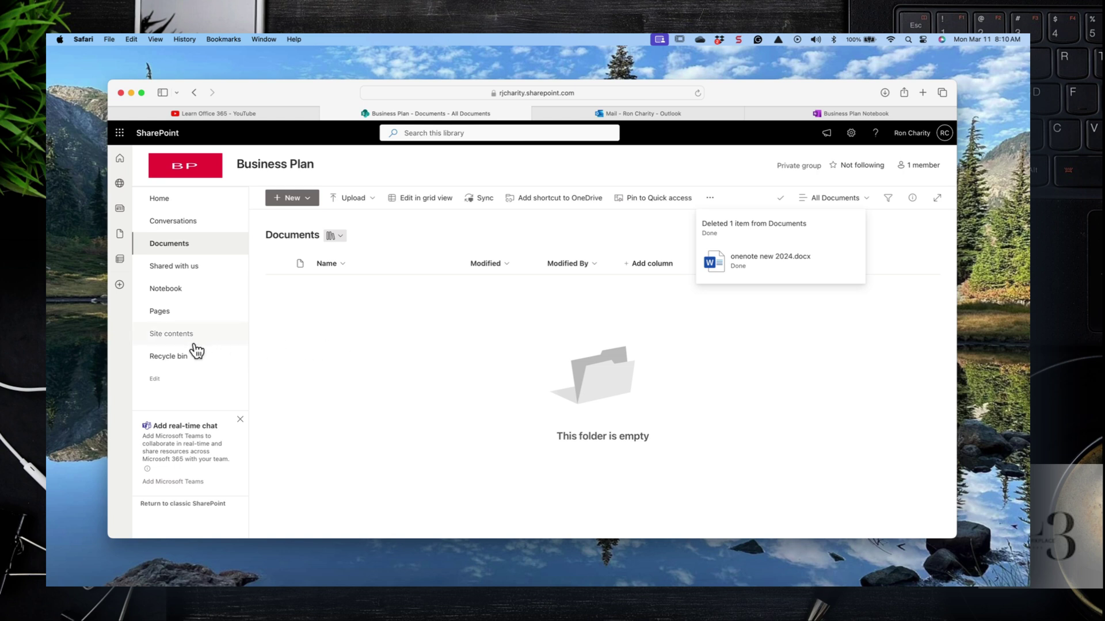
Restore onenote new 2024.docx from the Recycle bin and start editing the site navigation.
{"action": "left_click", "coordinate": [173, 356]}
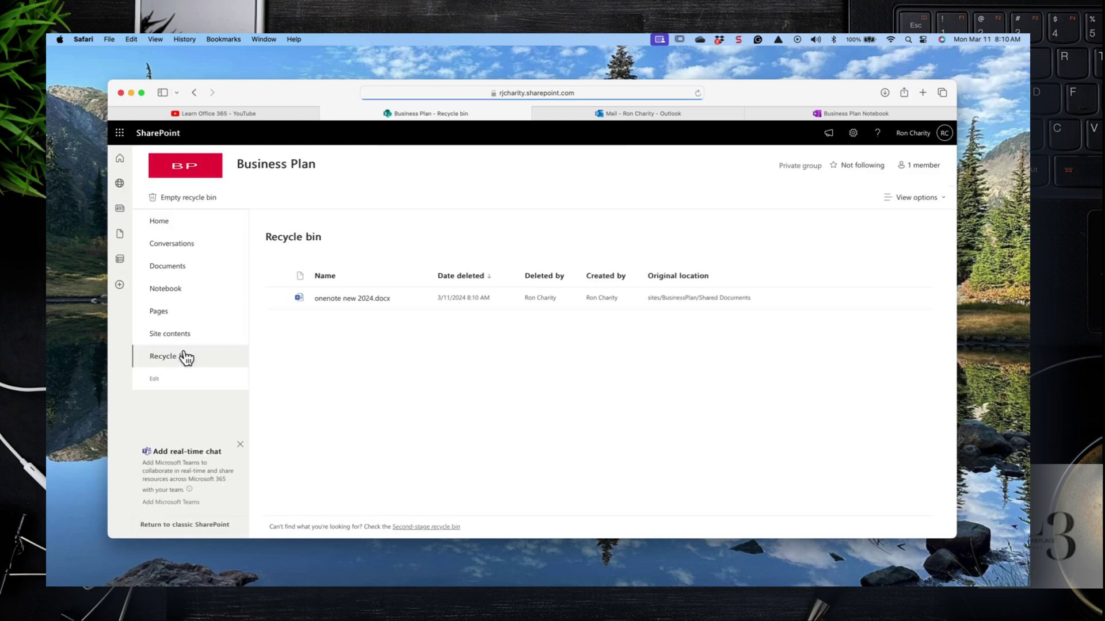
{"action": "left_click", "coordinate": [277, 298]}
{"action": "left_click", "coordinate": [213, 198]}
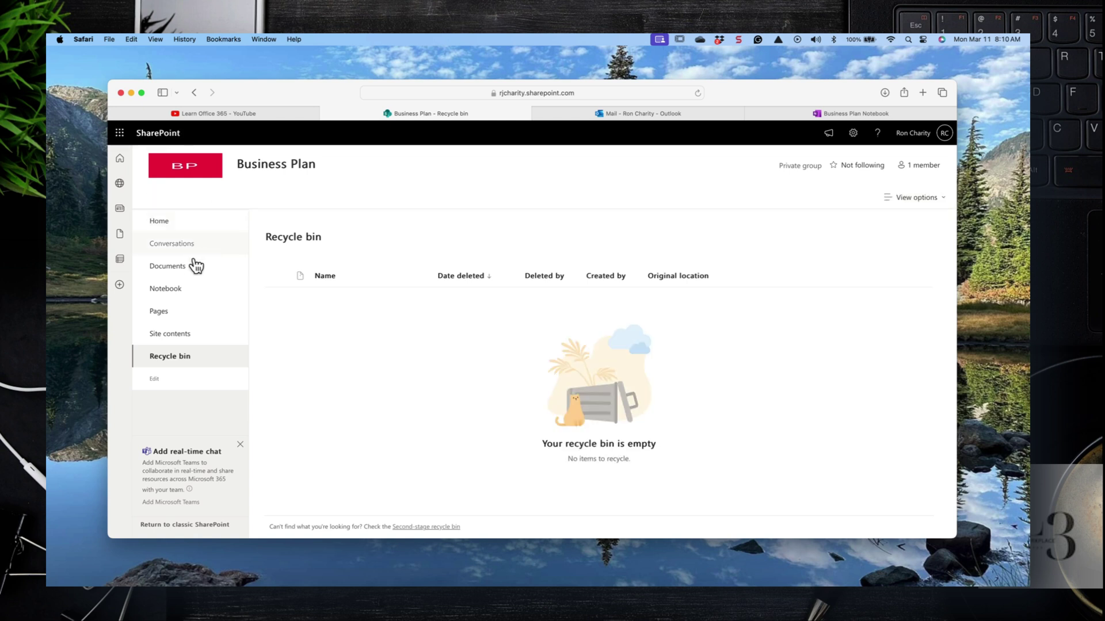
{"action": "left_click", "coordinate": [156, 381]}
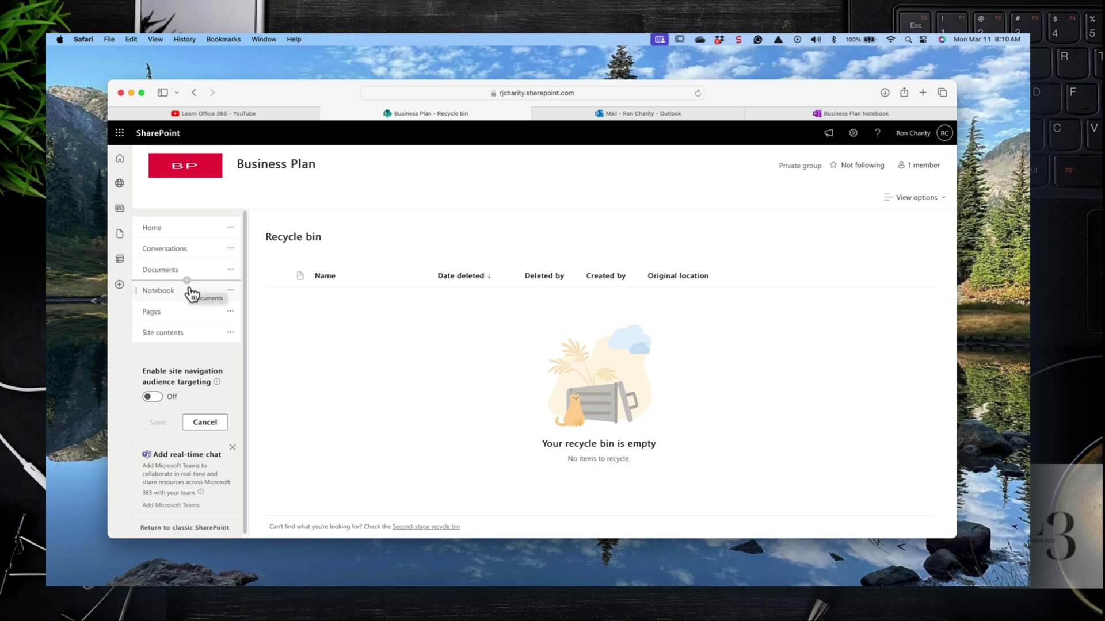
{"action": "left_click", "coordinate": [202, 423]}
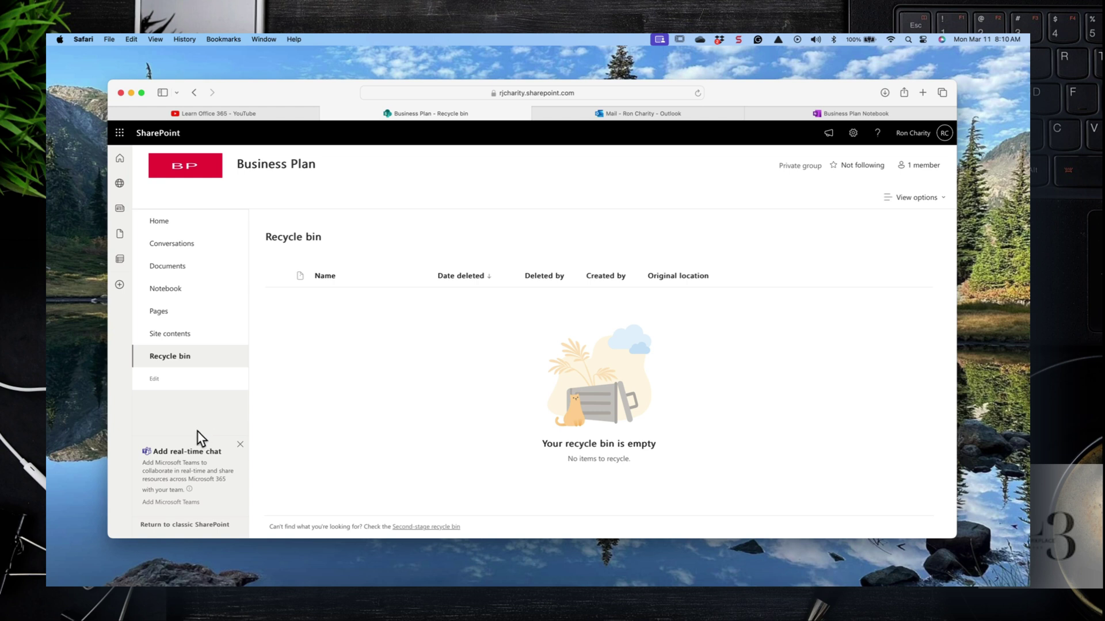
Add Microsoft Teams to the Business Plan site, creating its team.
{"action": "left_click", "coordinate": [191, 503]}
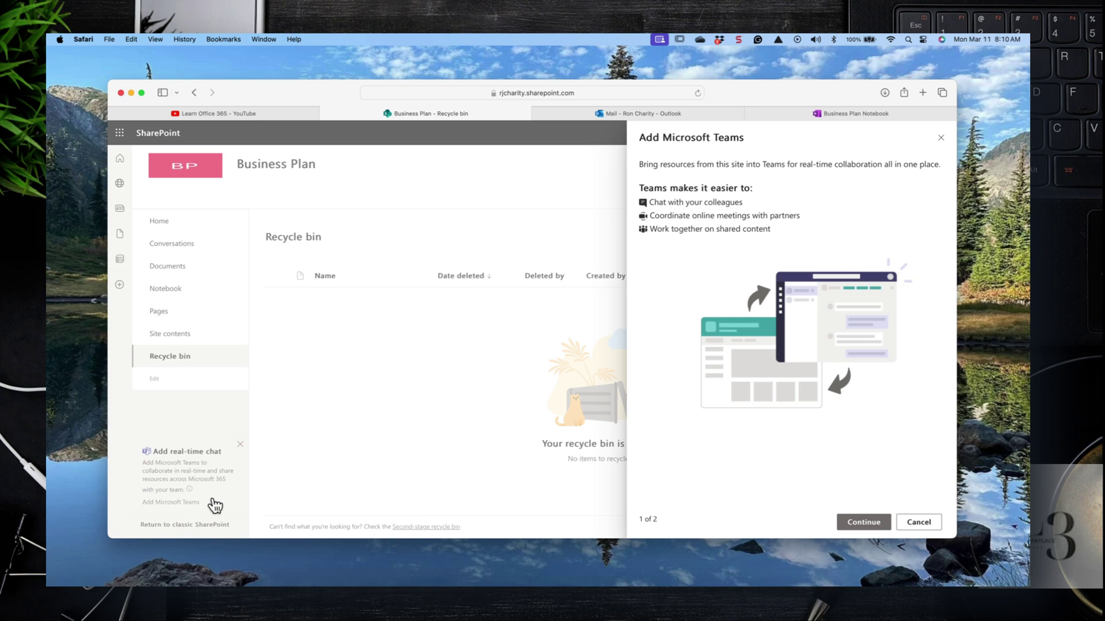
{"action": "left_click", "coordinate": [863, 522]}
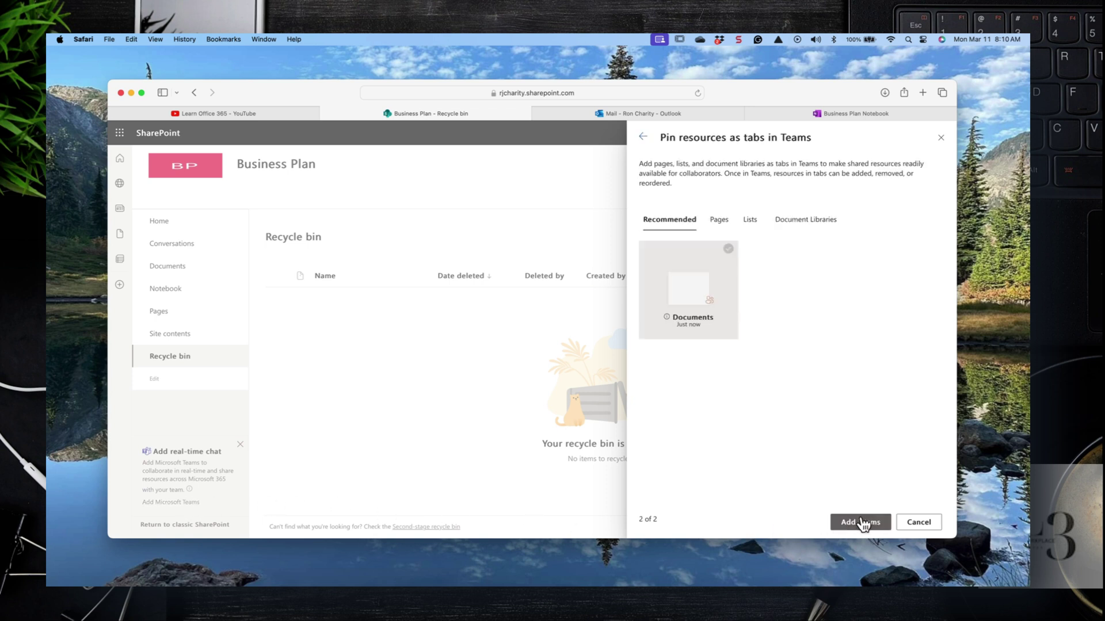
{"action": "left_click", "coordinate": [863, 522]}
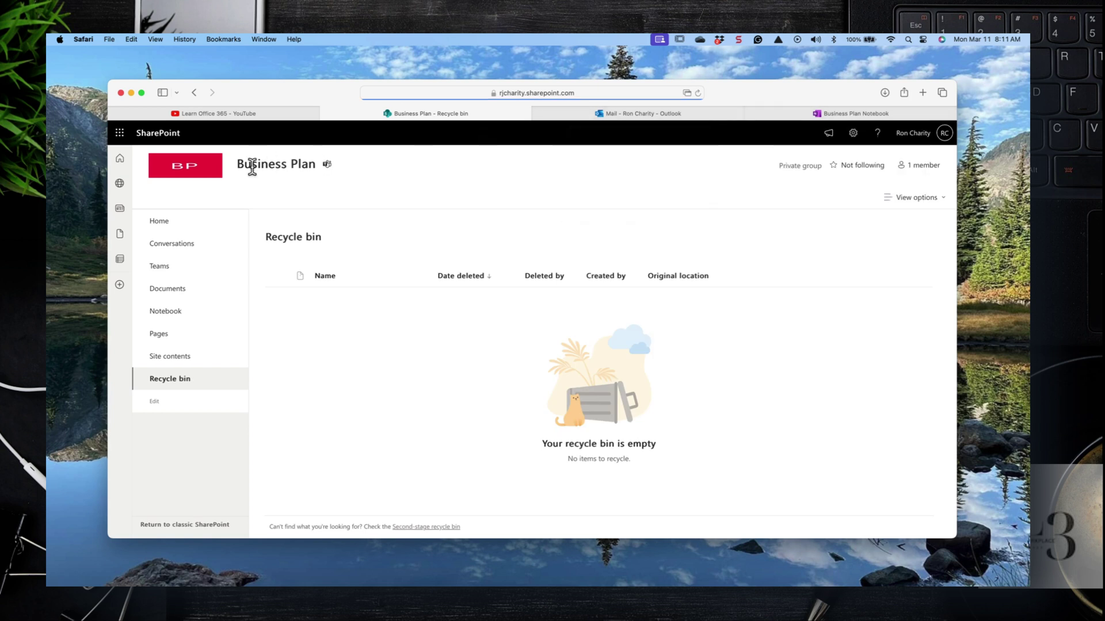
Open the Business Plan home page, open the 'Learn about a team site' article, and return.
{"action": "left_click", "coordinate": [171, 221]}
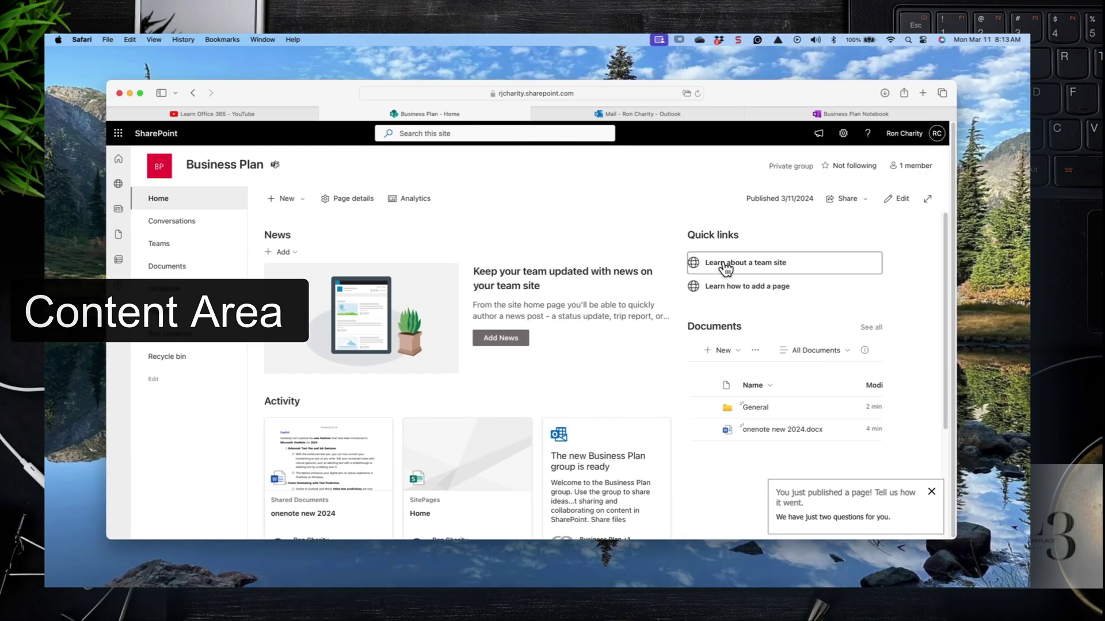
{"action": "left_click", "coordinate": [724, 264]}
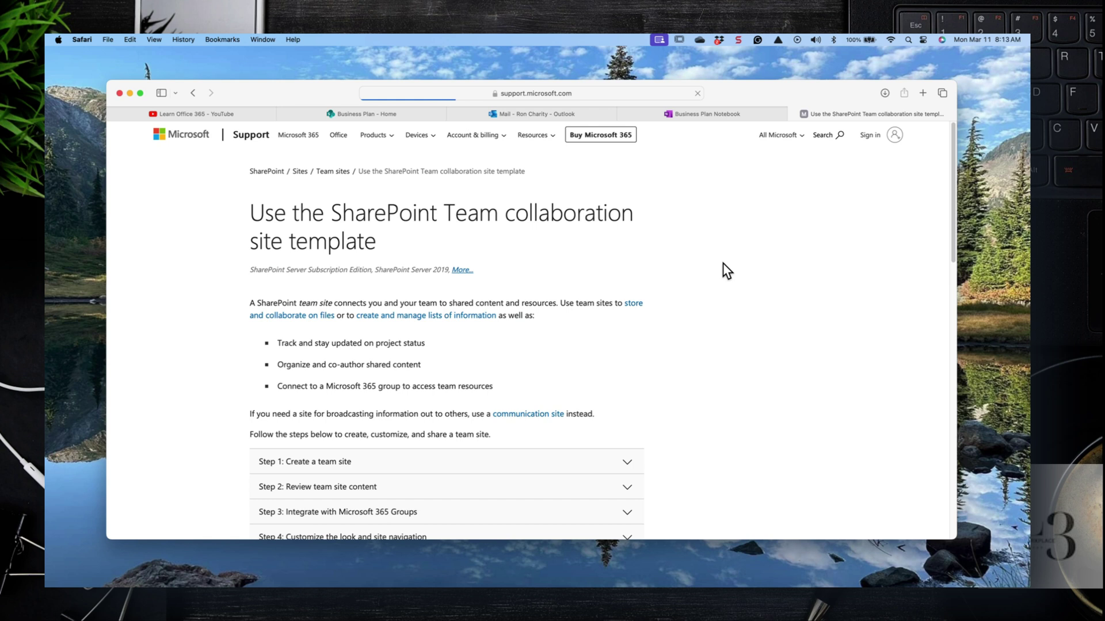
{"action": "left_click", "coordinate": [368, 114]}
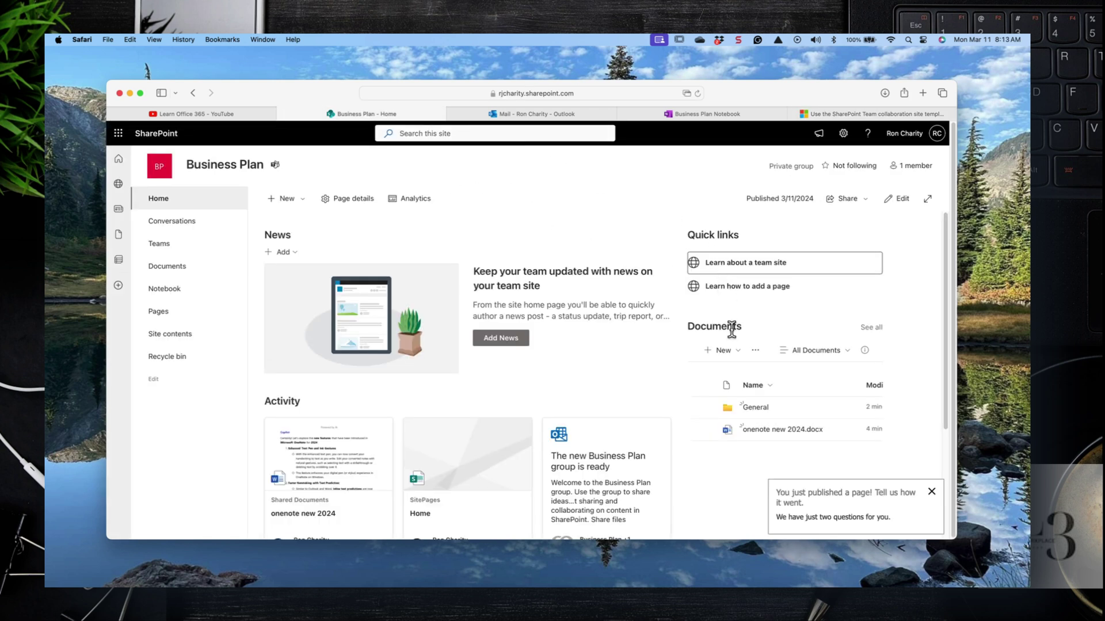
Look at all Documents files, go back Home, and start a news post to see templates.
{"action": "left_click", "coordinate": [873, 328]}
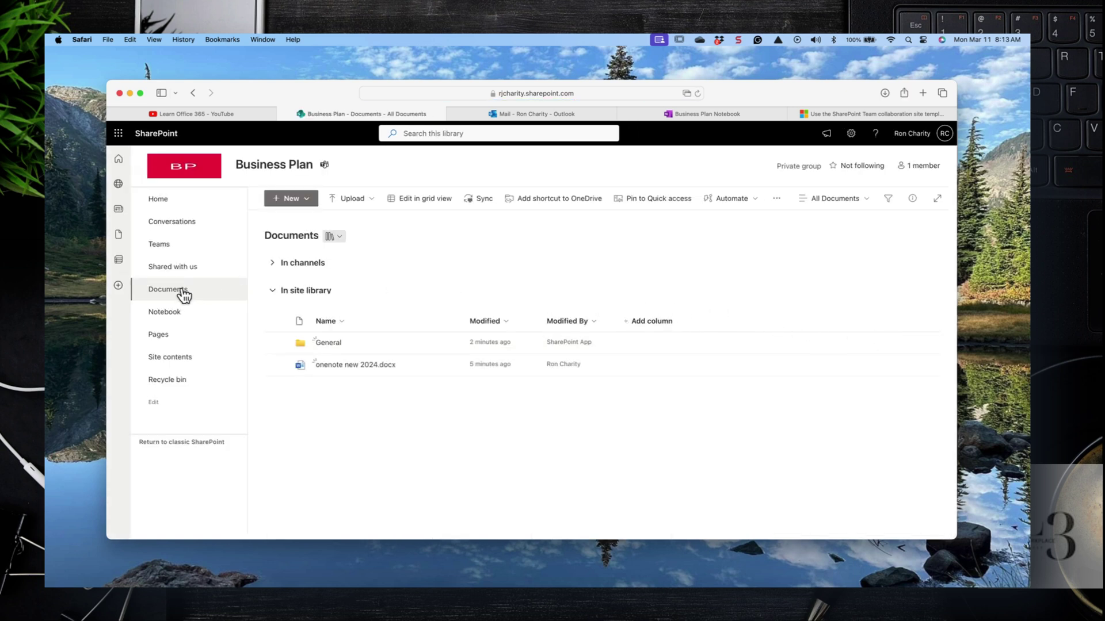
{"action": "left_click", "coordinate": [176, 196]}
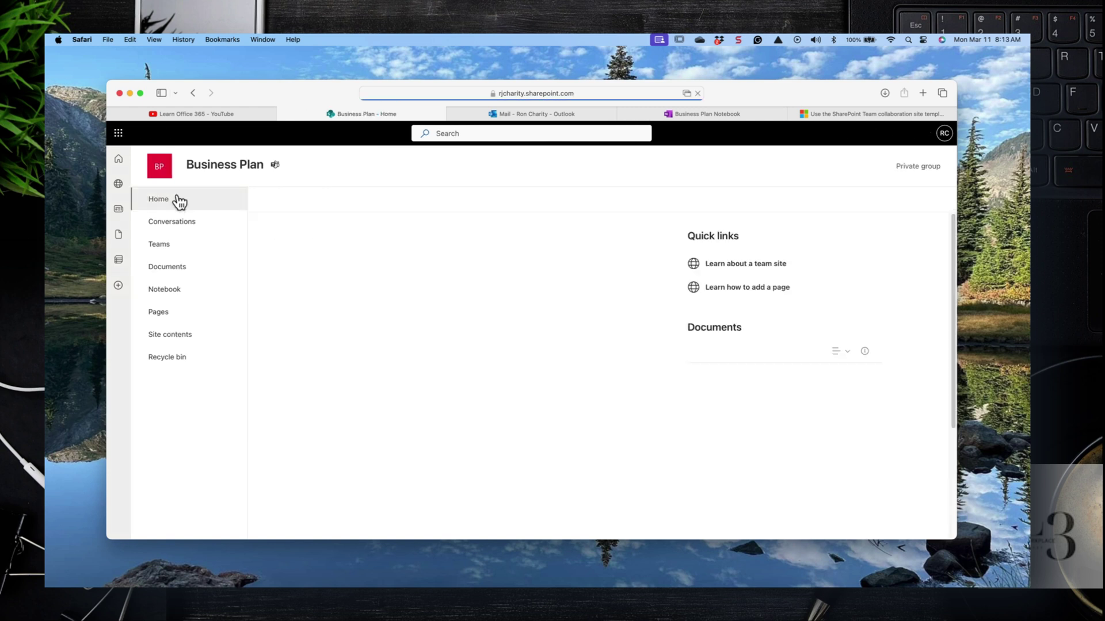
{"action": "scroll", "coordinate": [676, 317], "scroll_direction": "down", "scroll_amount": 1}
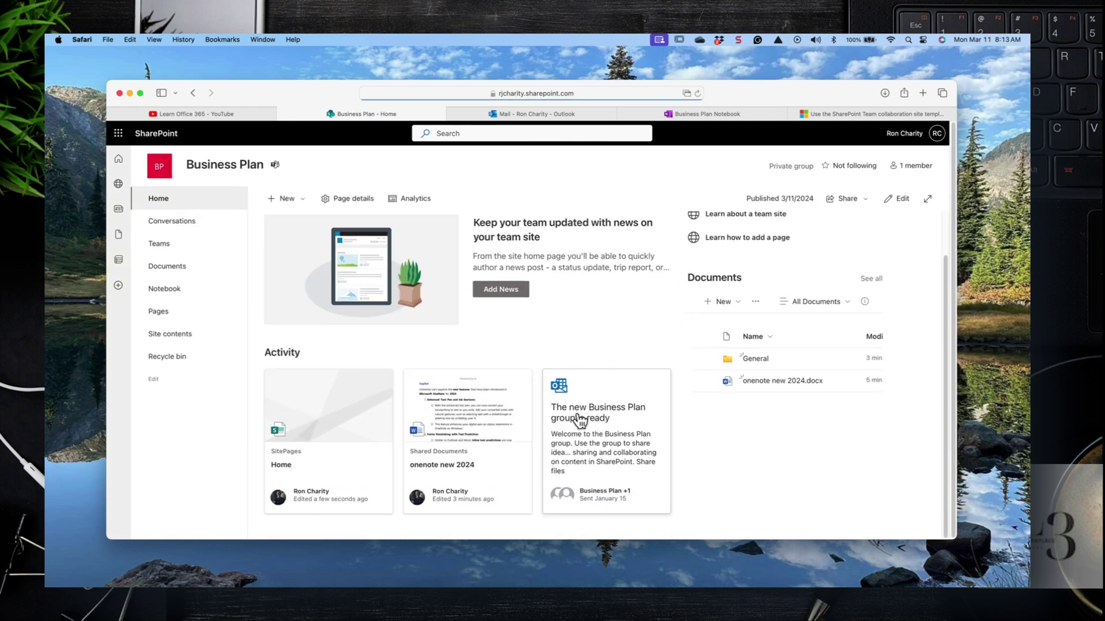
{"action": "scroll", "coordinate": [596, 424], "scroll_direction": "up", "scroll_amount": 3}
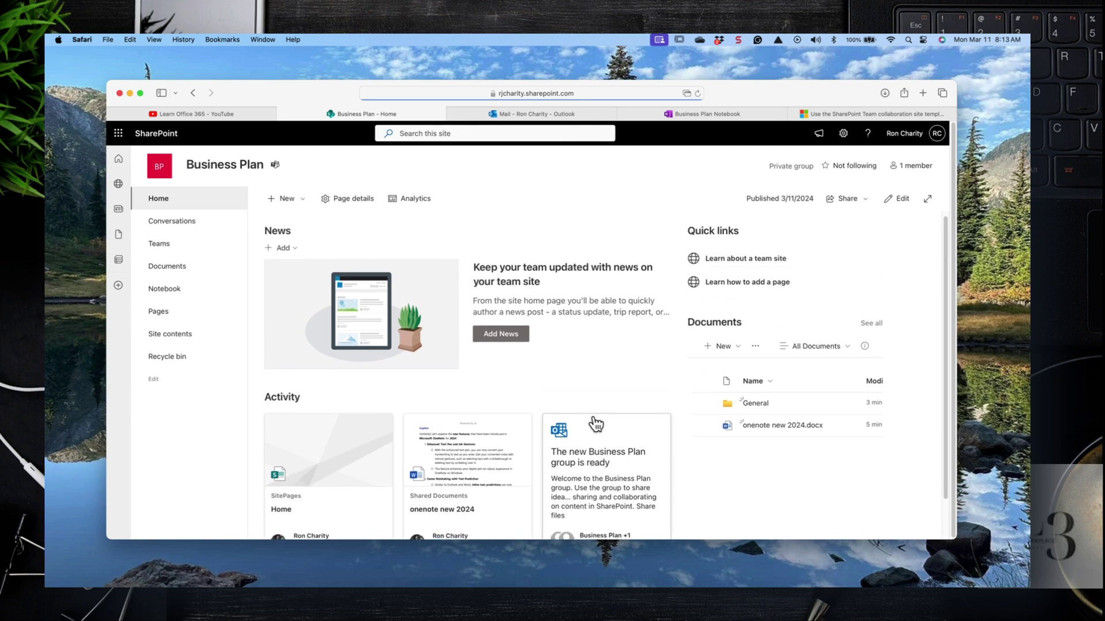
{"action": "left_click", "coordinate": [502, 339]}
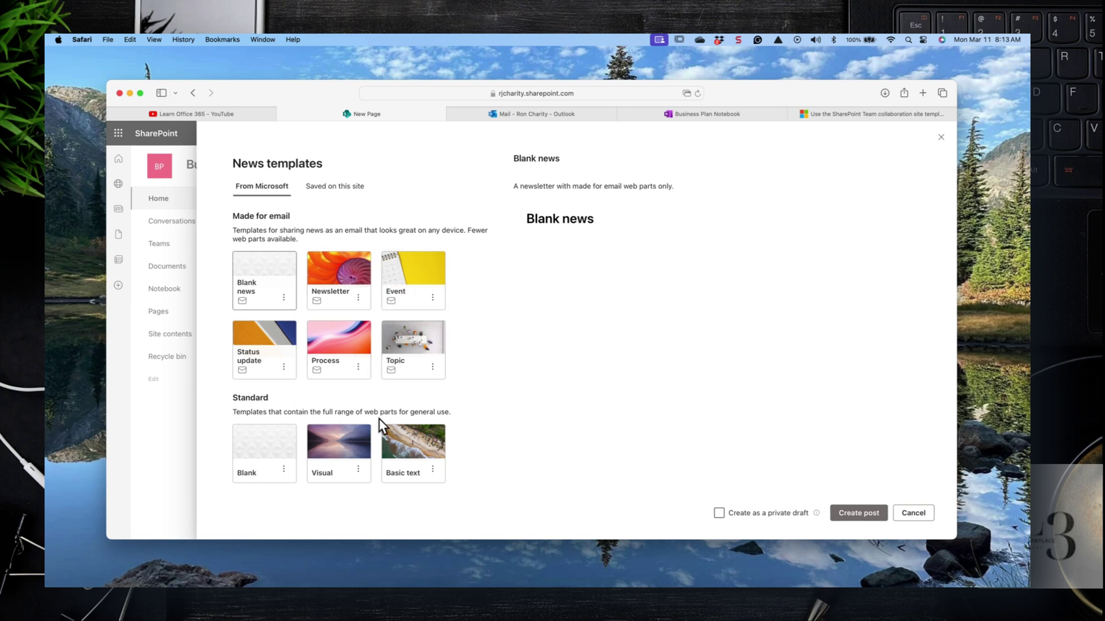
Cancel the News templates panel and show the + New menu of creatable items.
{"action": "left_click", "coordinate": [906, 514]}
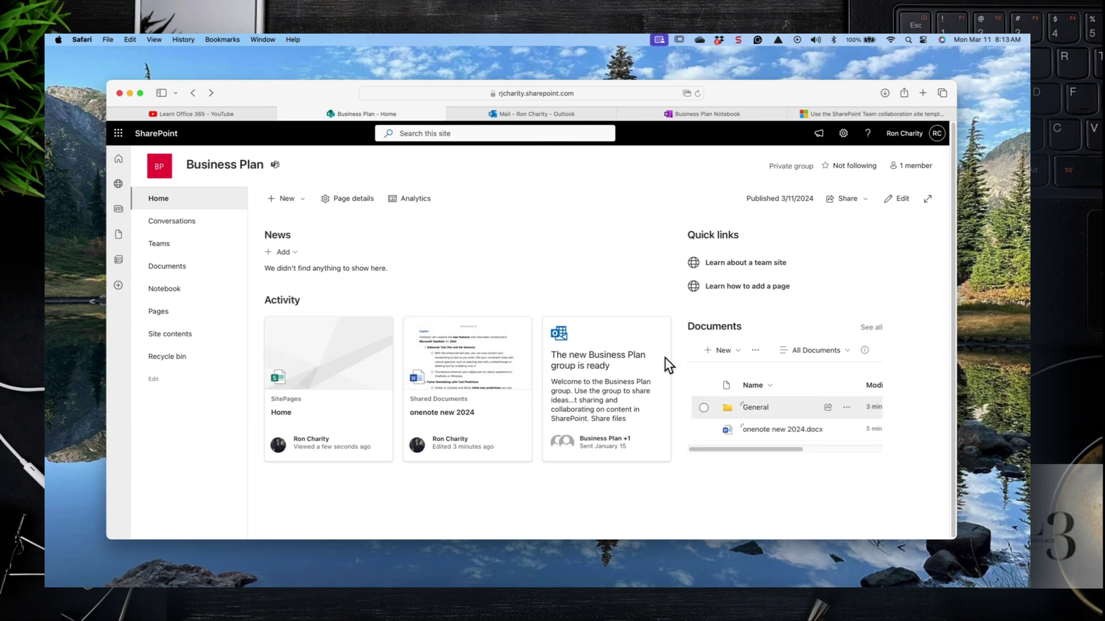
{"action": "left_click", "coordinate": [302, 201]}
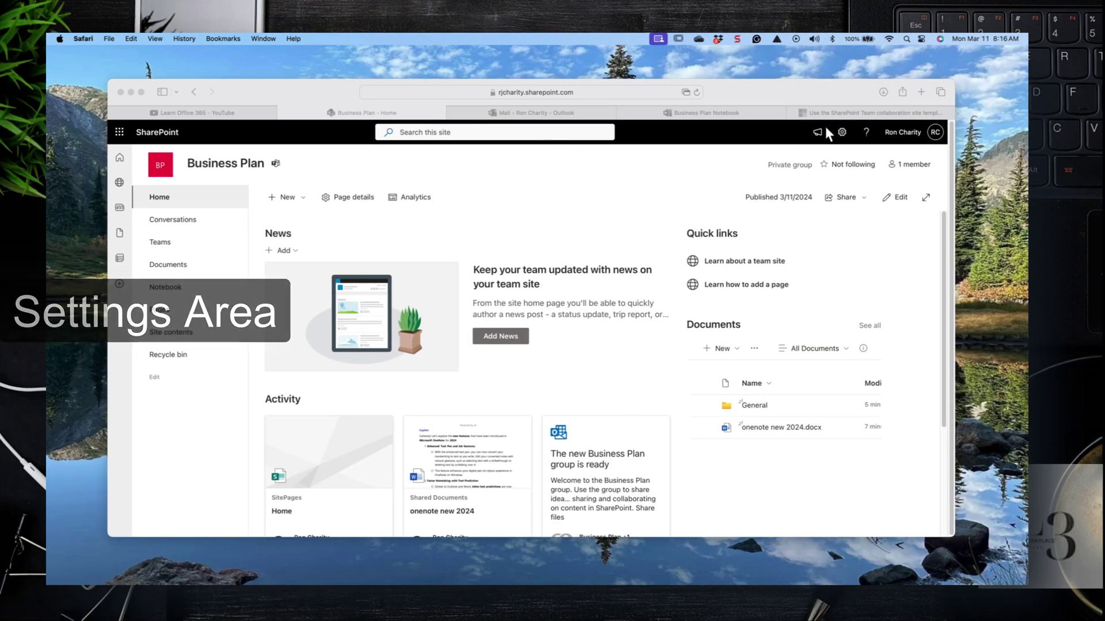
Show the Next steps pane suggesting site templates, members, uploads, news and look changes.
{"action": "left_click", "coordinate": [818, 136]}
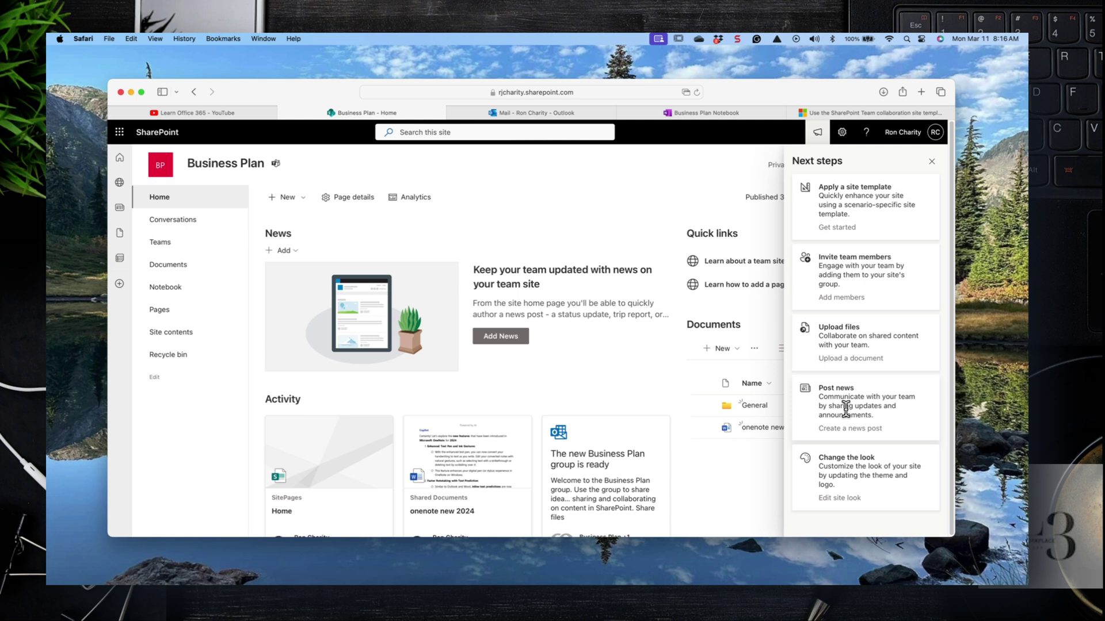
Close the Next steps pane and open the gear settings menu to reach Site contents.
{"action": "left_click", "coordinate": [931, 162]}
{"action": "left_click", "coordinate": [842, 133]}
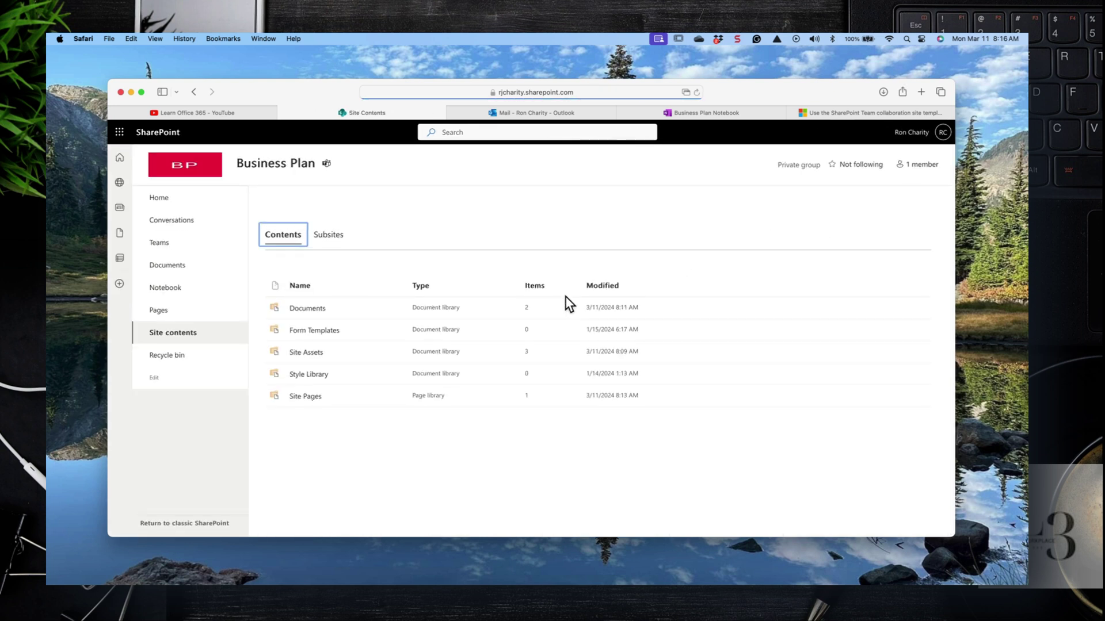
Open the Documents library, glance at Site information, then bring up Apply a site template.
{"action": "left_click", "coordinate": [322, 310]}
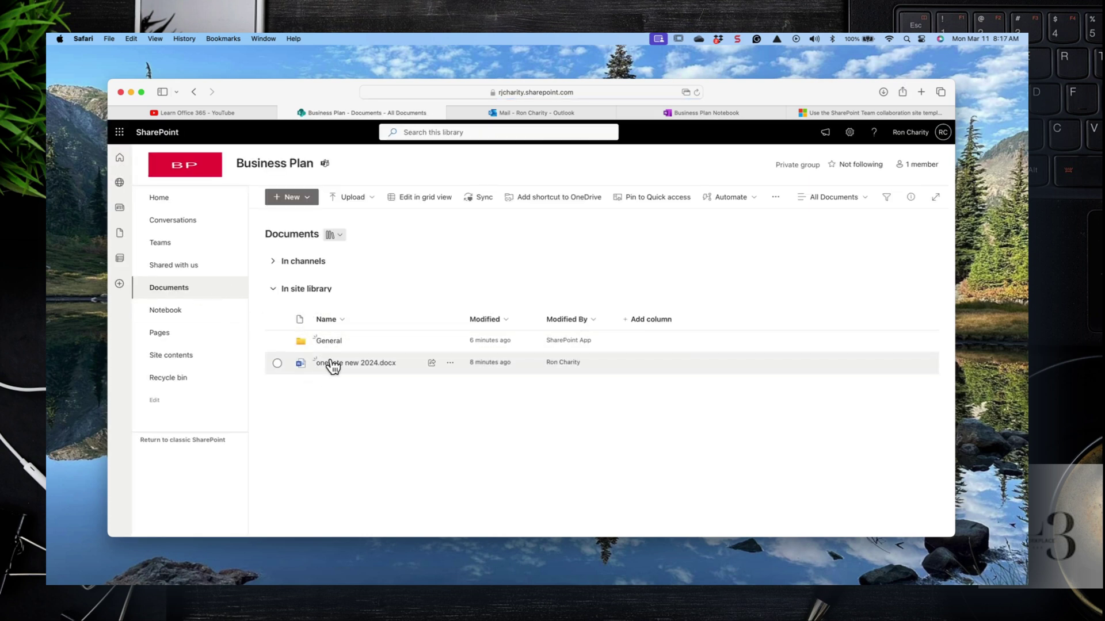
{"action": "left_click", "coordinate": [849, 133]}
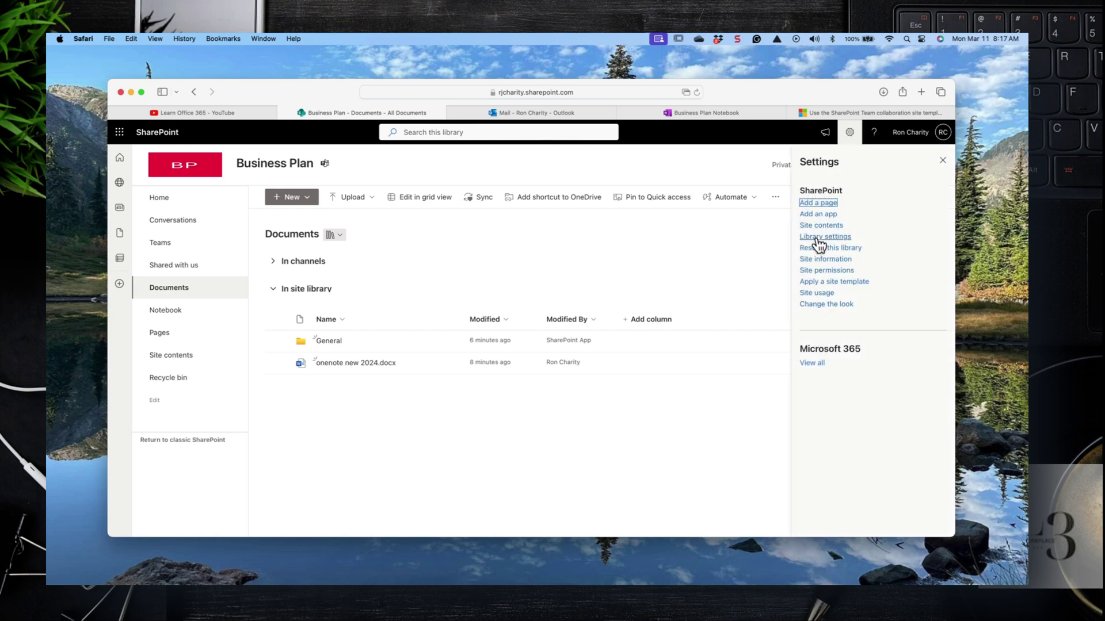
{"action": "left_click", "coordinate": [817, 259]}
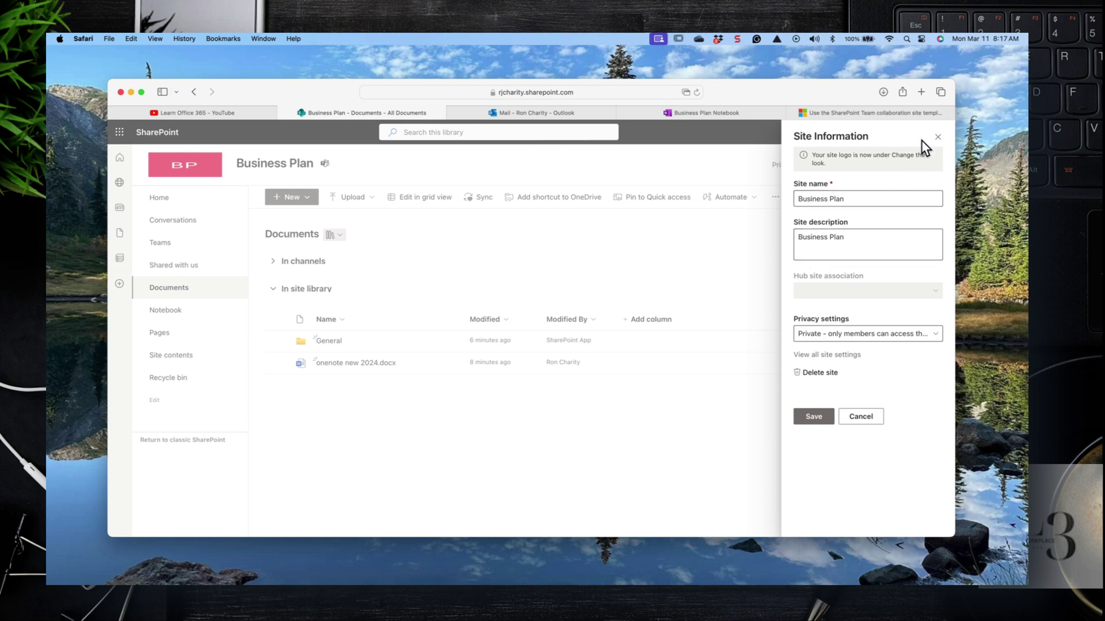
{"action": "left_click", "coordinate": [939, 138]}
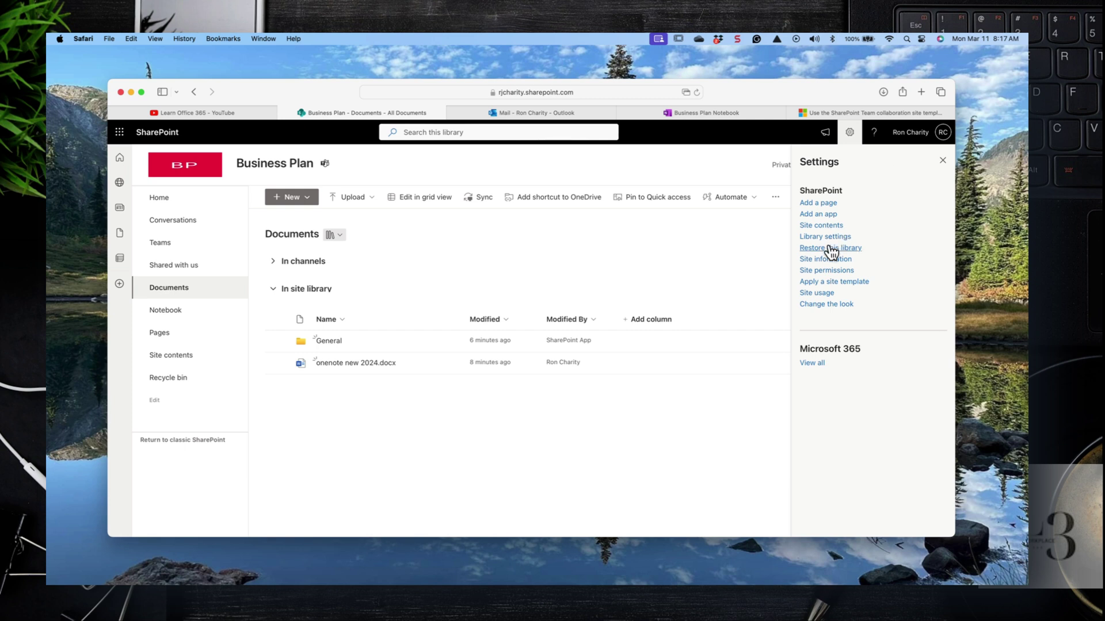
{"action": "left_click", "coordinate": [827, 283]}
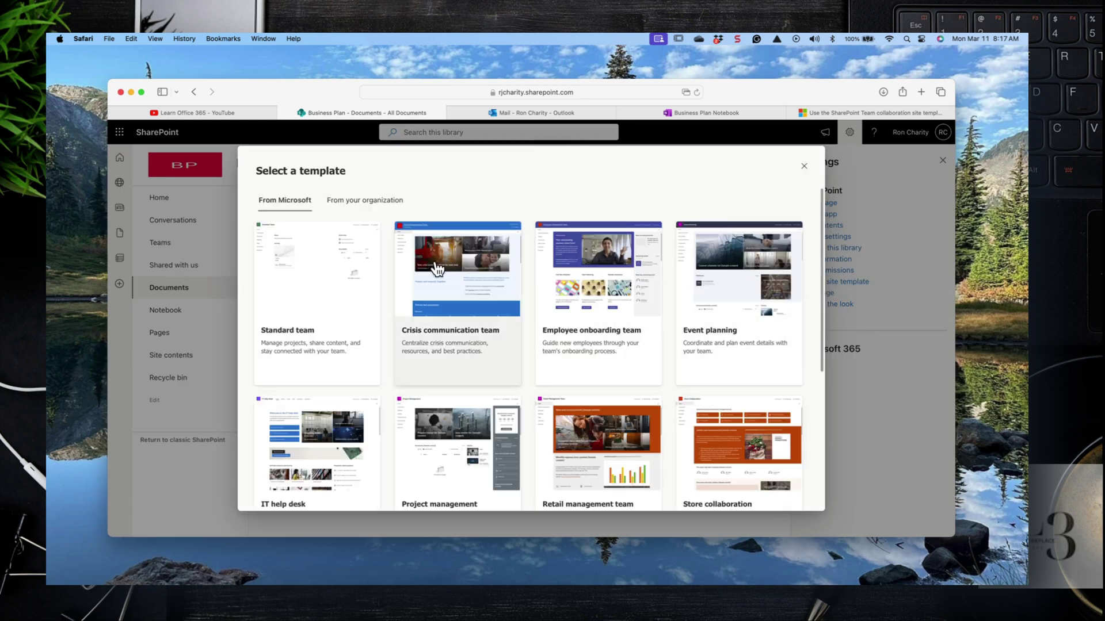
Browse the Select a template gallery and close it without applying any template.
{"action": "scroll", "coordinate": [439, 269], "scroll_direction": "down", "scroll_amount": 5}
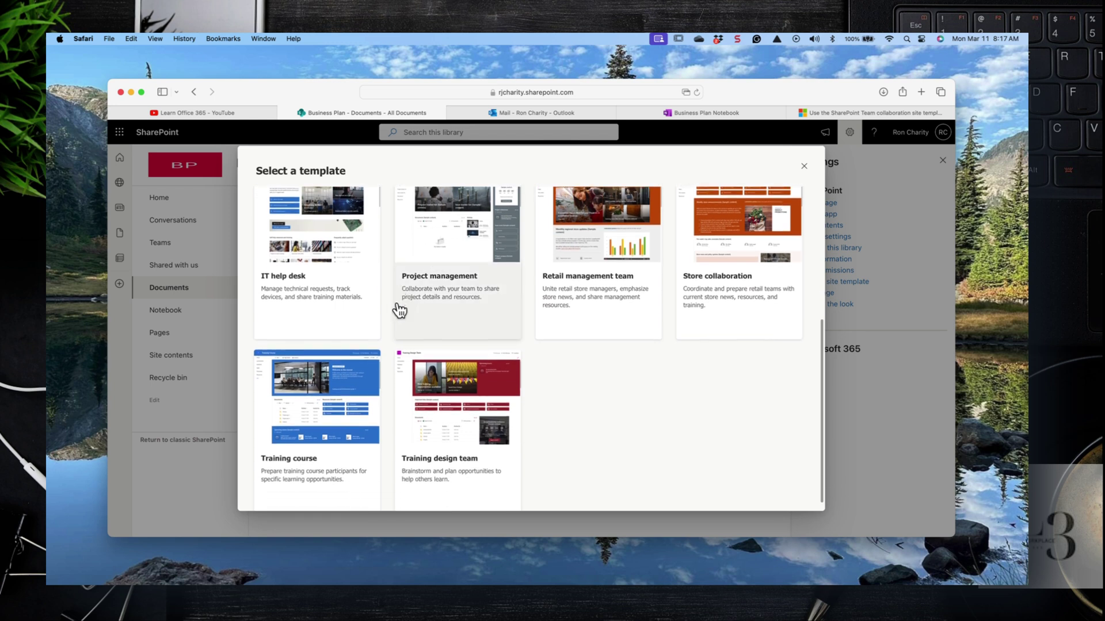
{"action": "scroll", "coordinate": [367, 368], "scroll_direction": "up", "scroll_amount": 5}
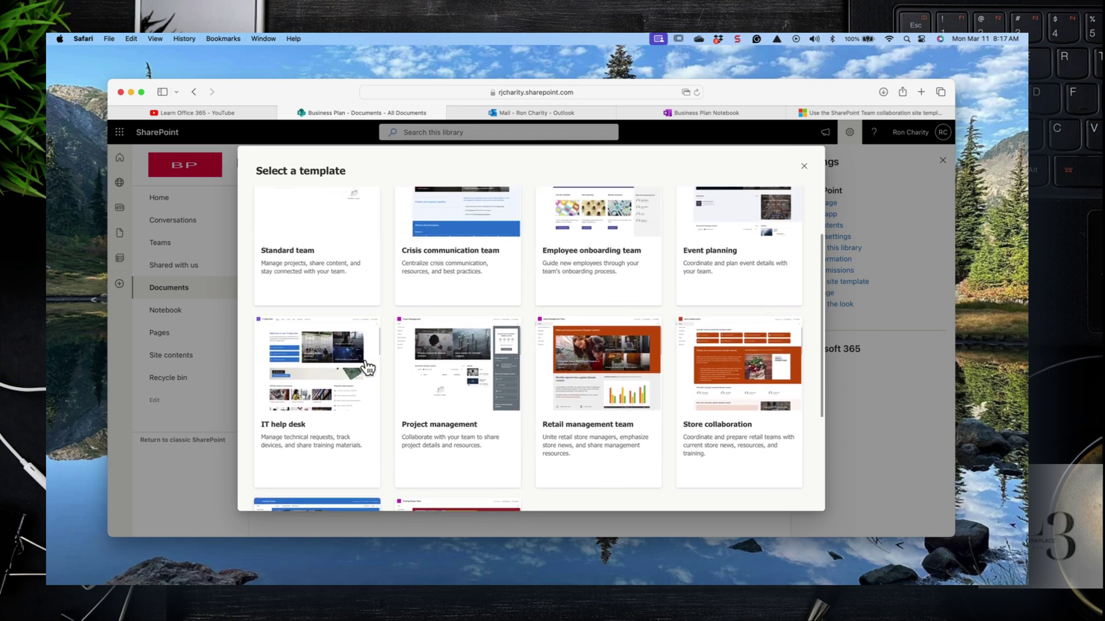
{"action": "scroll", "coordinate": [379, 362], "scroll_direction": "up", "scroll_amount": 2}
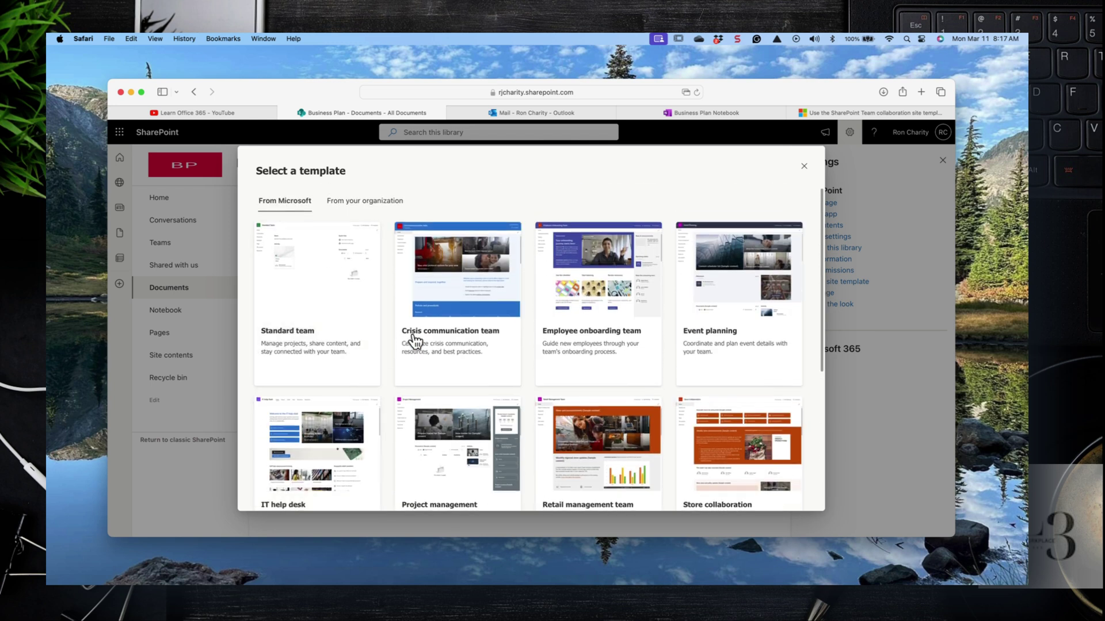
{"action": "left_click", "coordinate": [804, 165]}
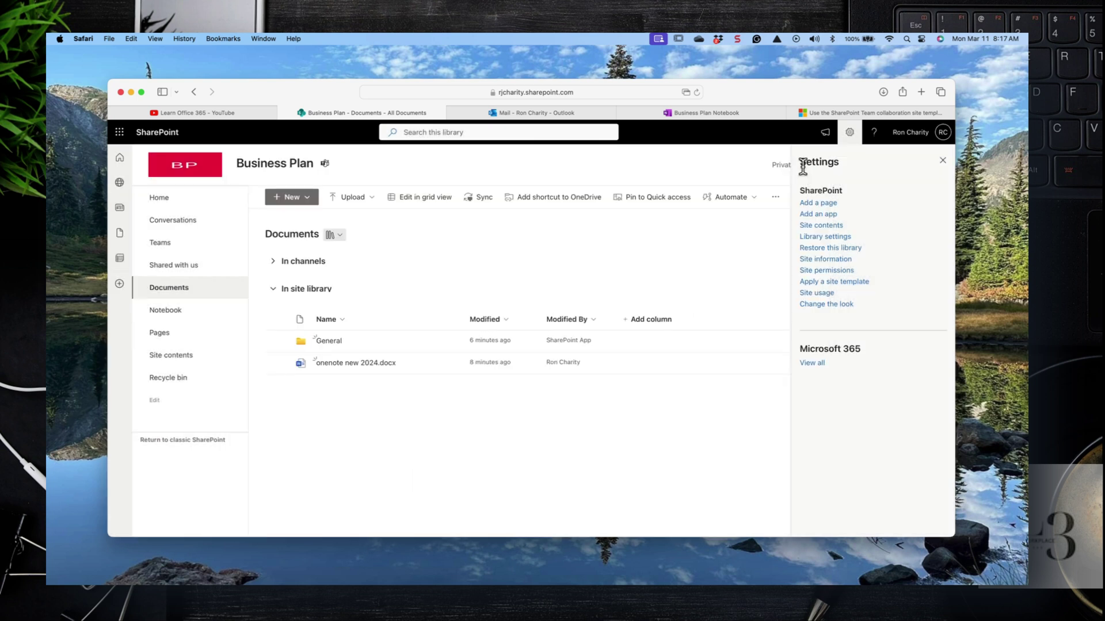
Show Site usage overall traffic for the last 90 days, then reopen the Settings list.
{"action": "left_click", "coordinate": [817, 294]}
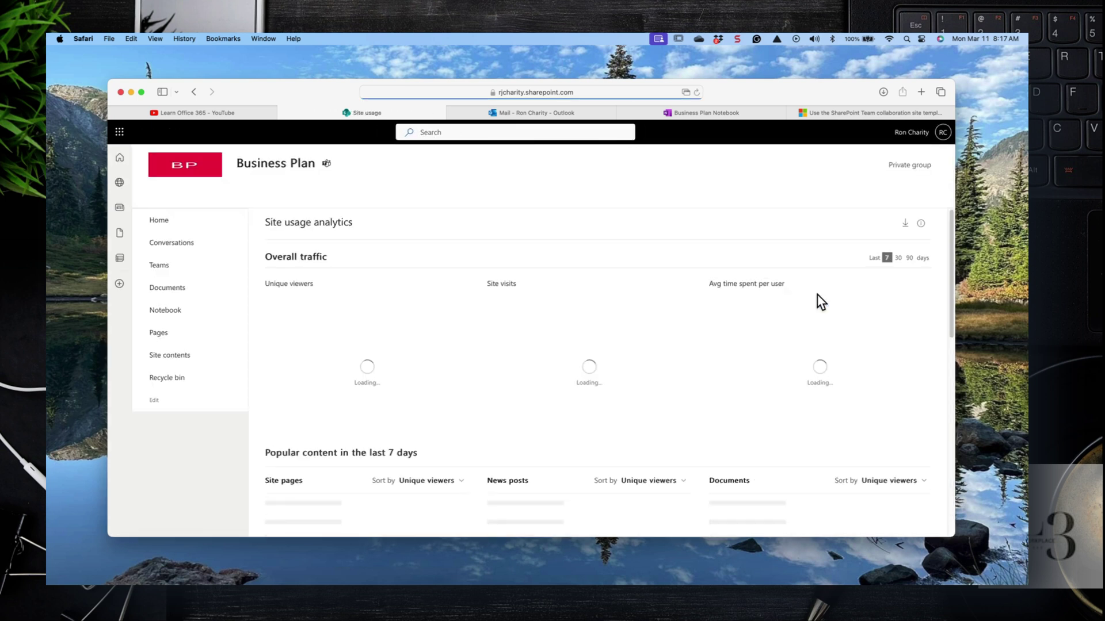
{"action": "scroll", "coordinate": [581, 314], "scroll_direction": "down", "scroll_amount": 5}
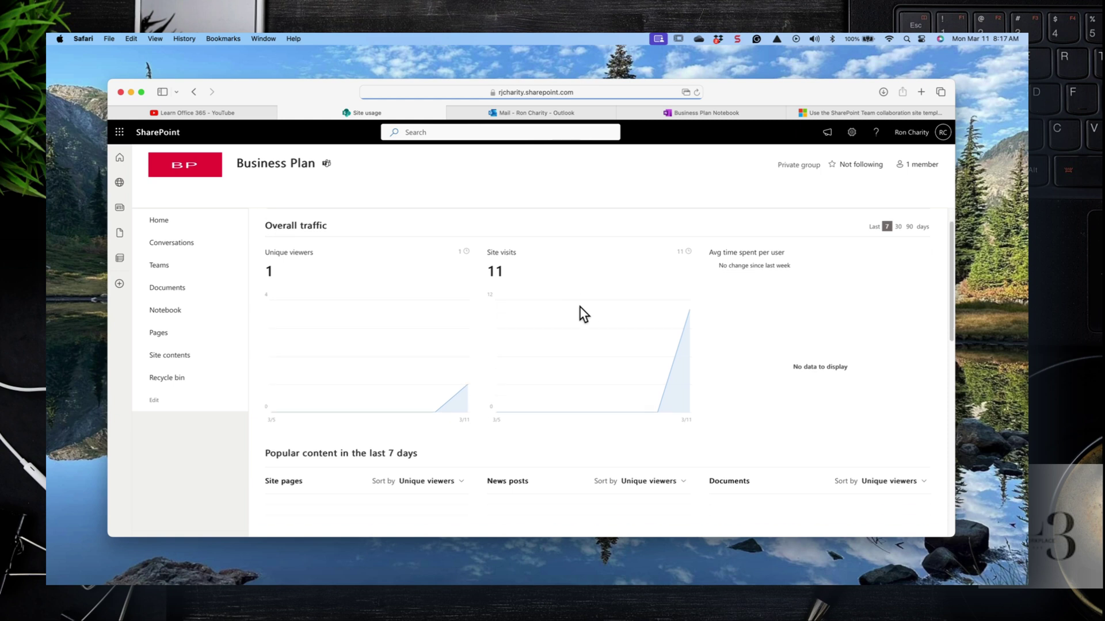
{"action": "scroll", "coordinate": [580, 306], "scroll_direction": "down", "scroll_amount": 3}
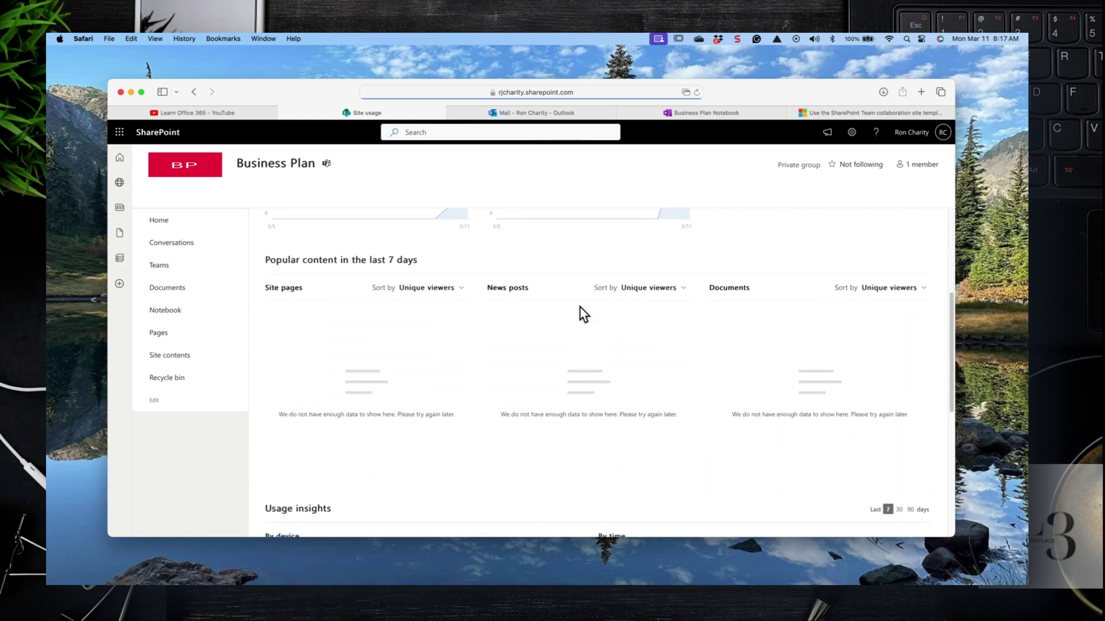
{"action": "scroll", "coordinate": [578, 306], "scroll_direction": "down", "scroll_amount": 3}
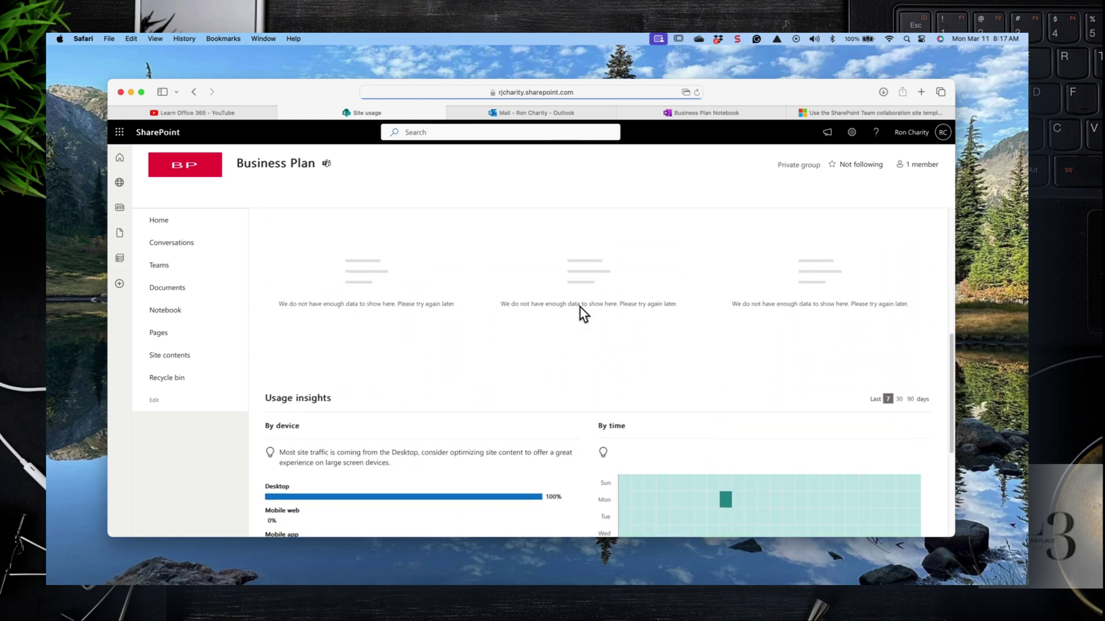
{"action": "scroll", "coordinate": [579, 306], "scroll_direction": "up", "scroll_amount": 7}
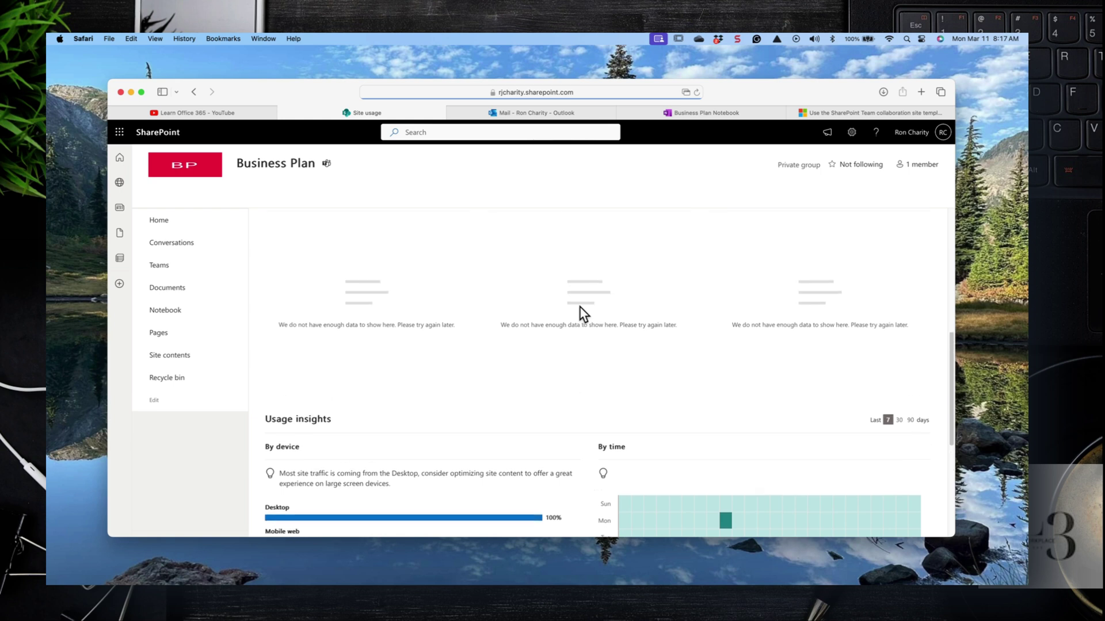
{"action": "scroll", "coordinate": [579, 306], "scroll_direction": "up", "scroll_amount": 3}
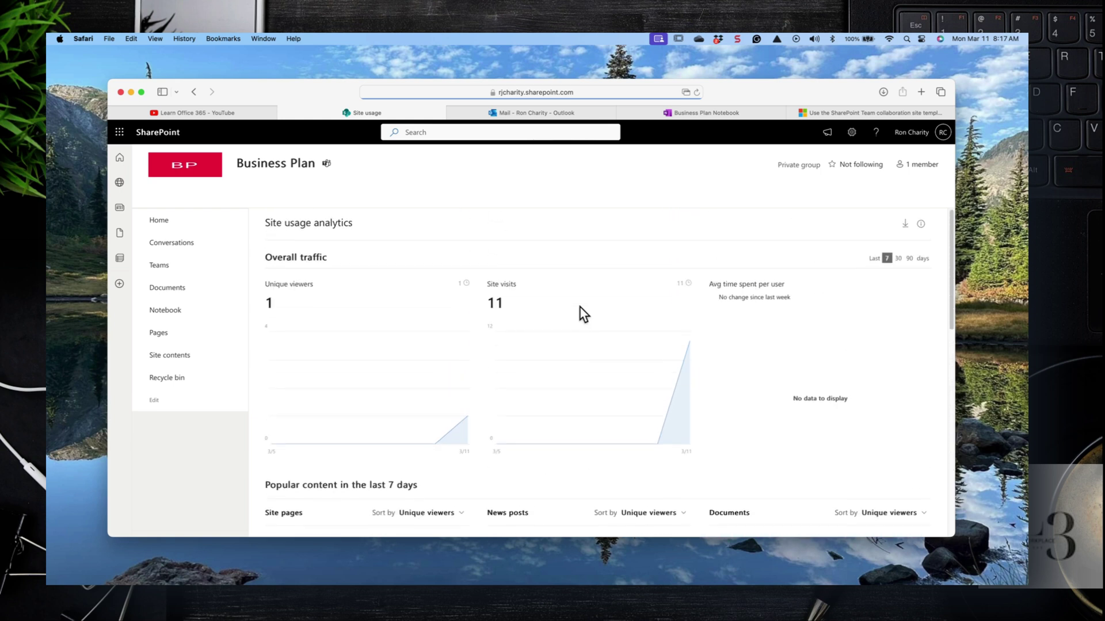
{"action": "left_click", "coordinate": [910, 259]}
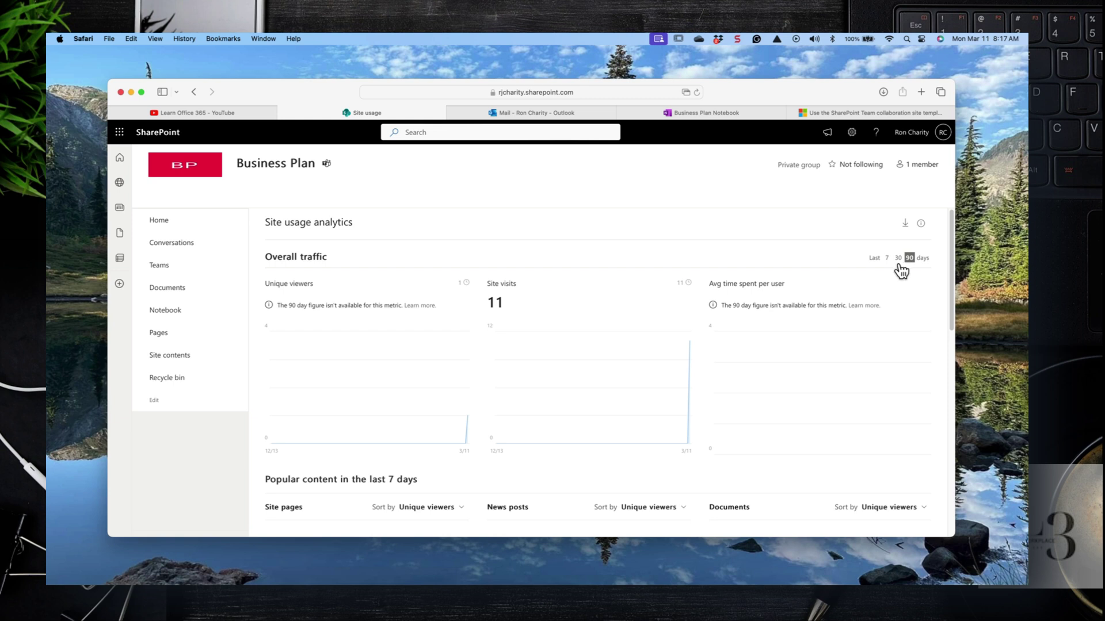
{"action": "left_click", "coordinate": [854, 132]}
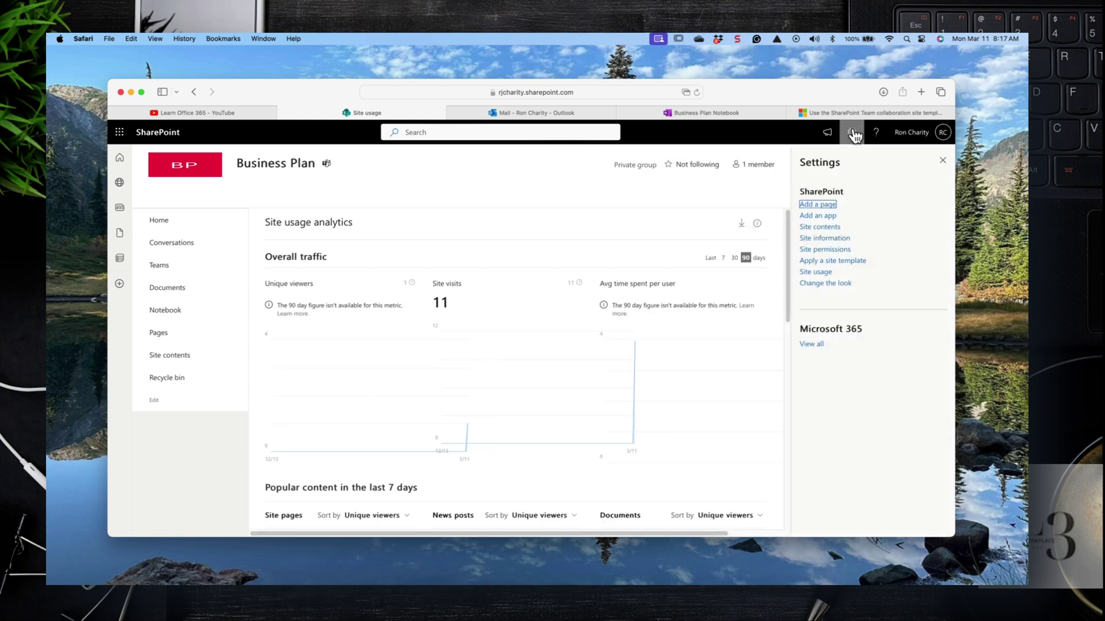
Expand the owners, members and visitors groups in Site permissions, then open Advanced permissions settings.
{"action": "left_click", "coordinate": [826, 249]}
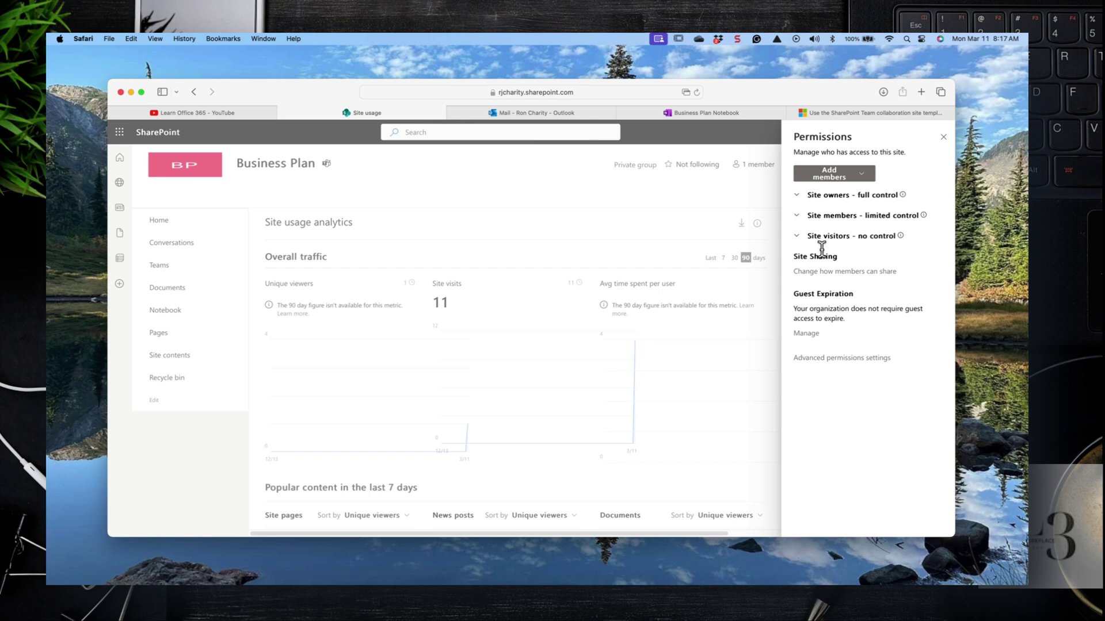
{"action": "left_click", "coordinate": [798, 196]}
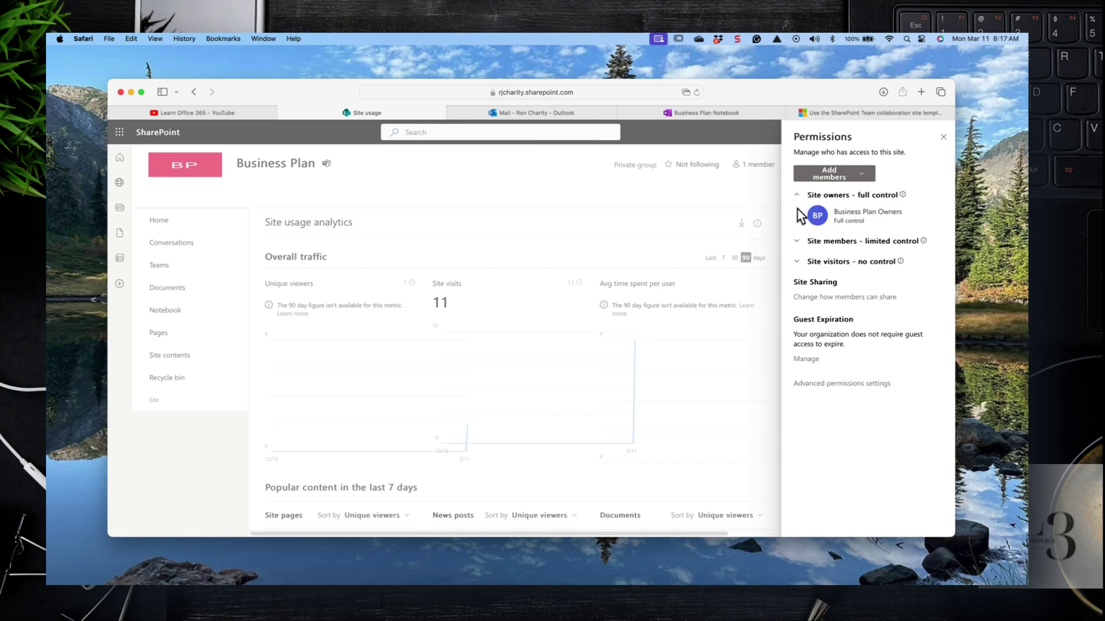
{"action": "left_click", "coordinate": [797, 242]}
{"action": "left_click", "coordinate": [796, 289]}
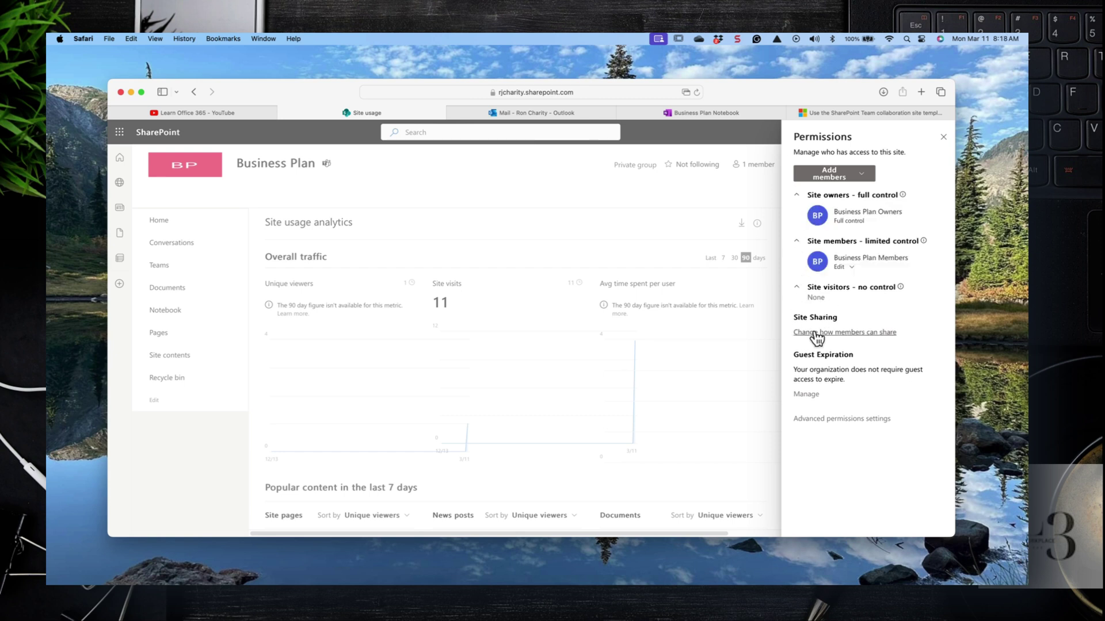
{"action": "left_click", "coordinate": [829, 420]}
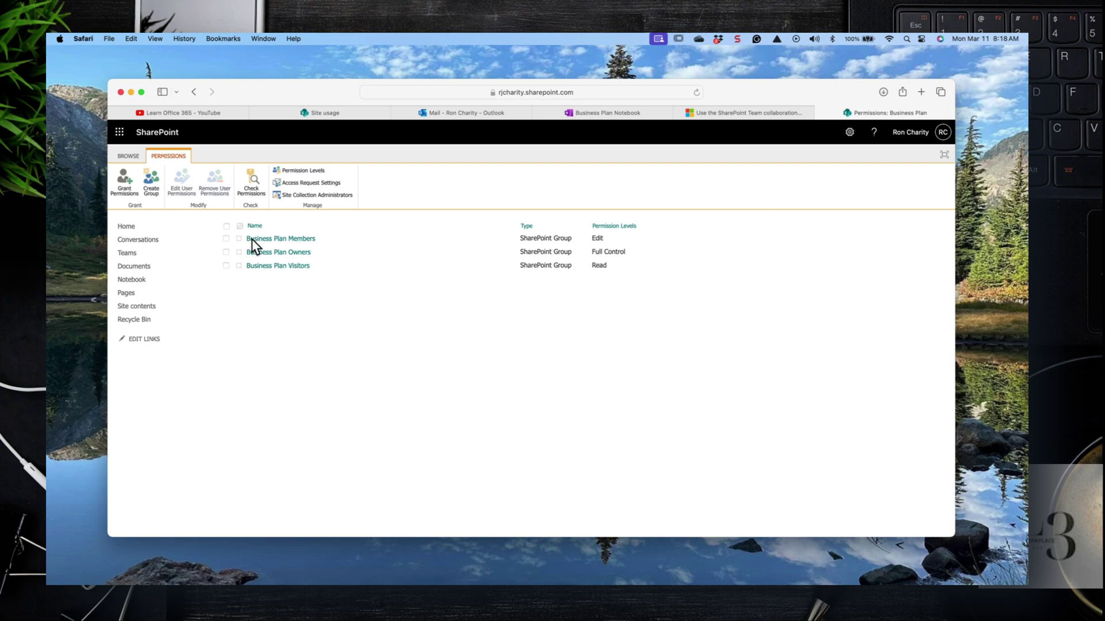
{"action": "left_click", "coordinate": [279, 254]}
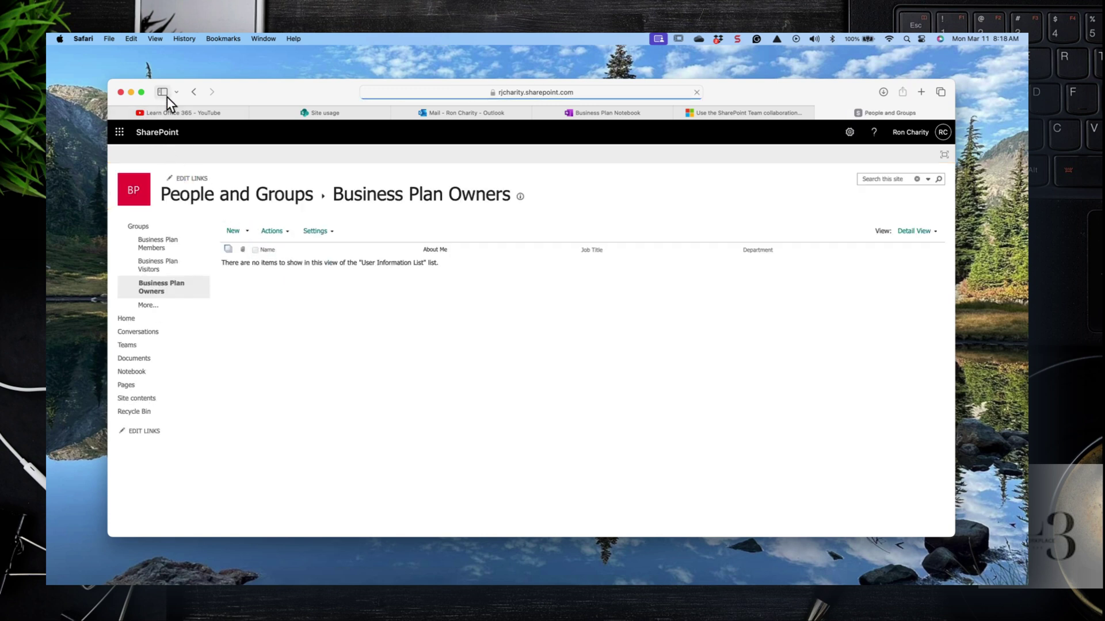
{"action": "left_click", "coordinate": [193, 92]}
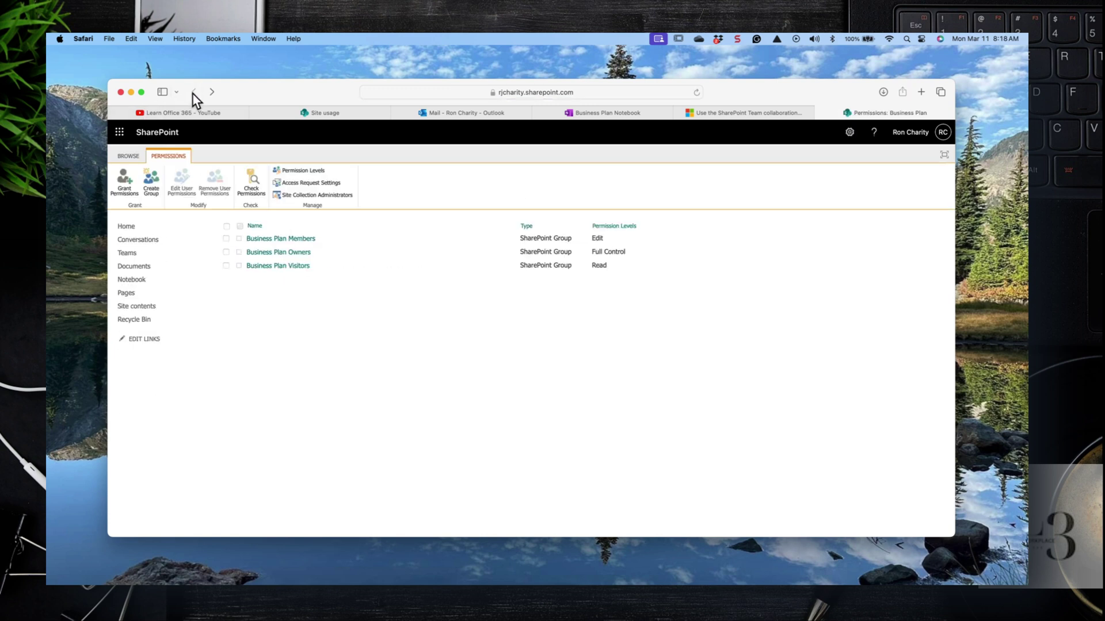
{"action": "left_click", "coordinate": [254, 186]}
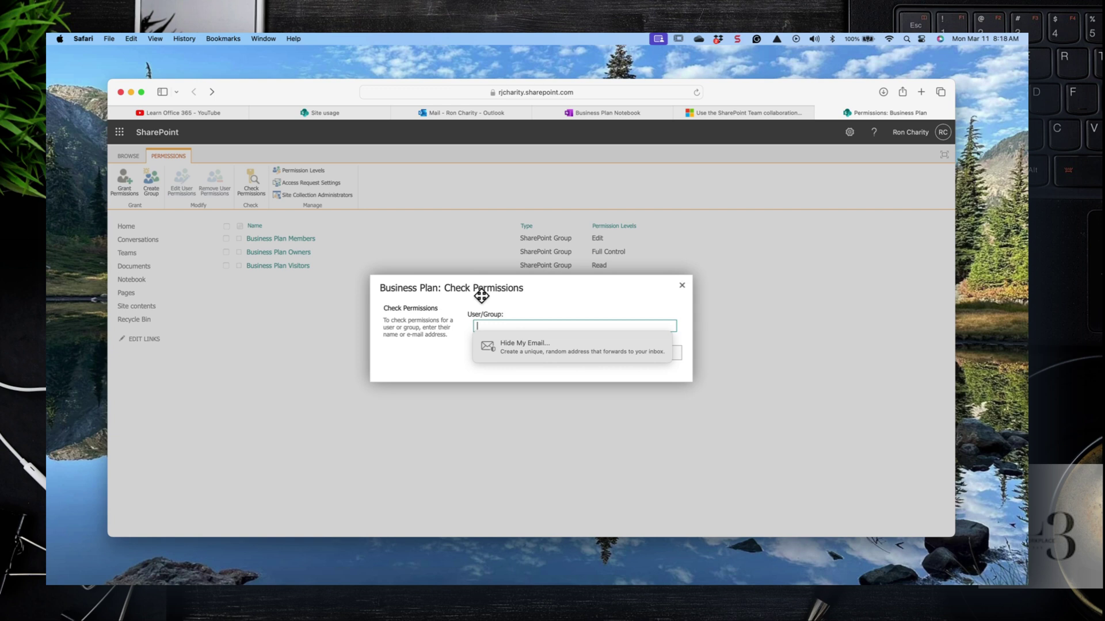
{"action": "type", "text": "rch"}
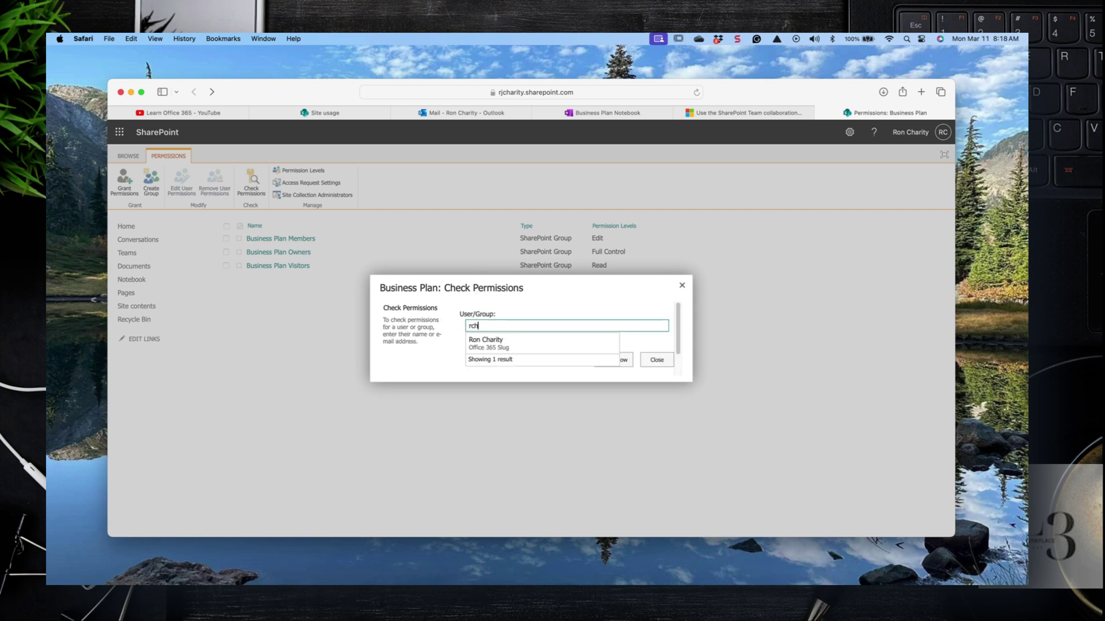
{"action": "left_click", "coordinate": [513, 341]}
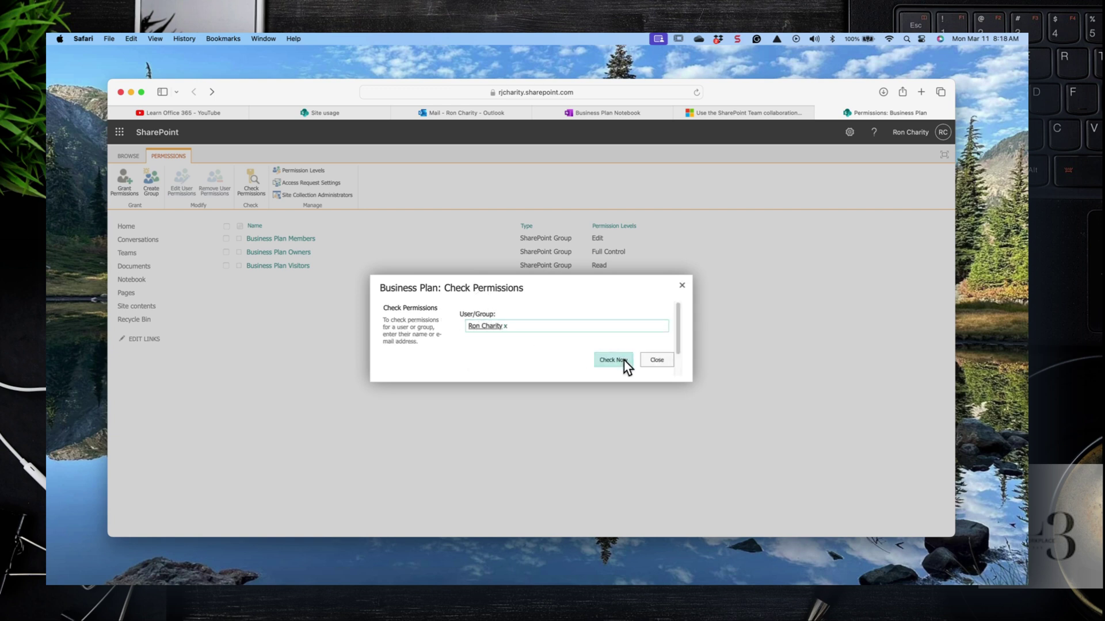
{"action": "left_click", "coordinate": [624, 361]}
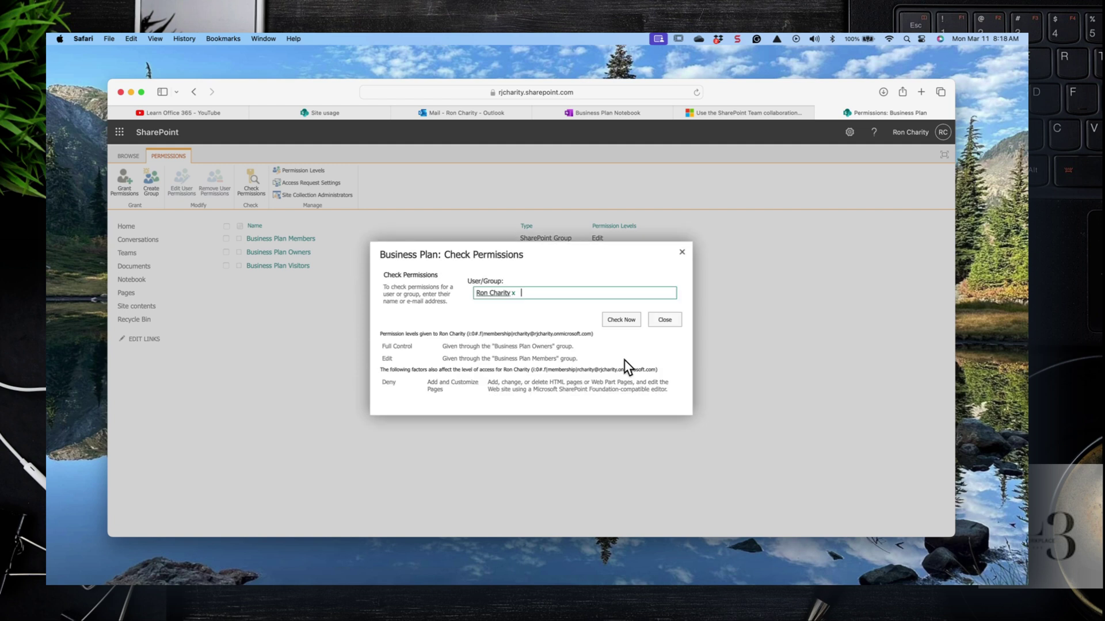
{"action": "left_click", "coordinate": [682, 253]}
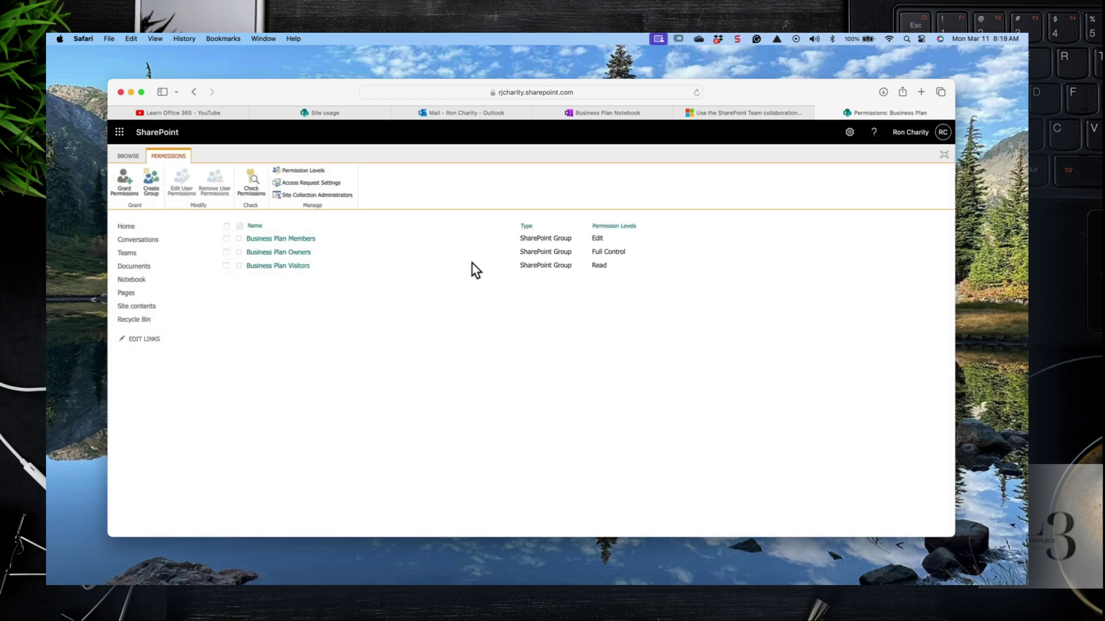
{"action": "left_click", "coordinate": [318, 181]}
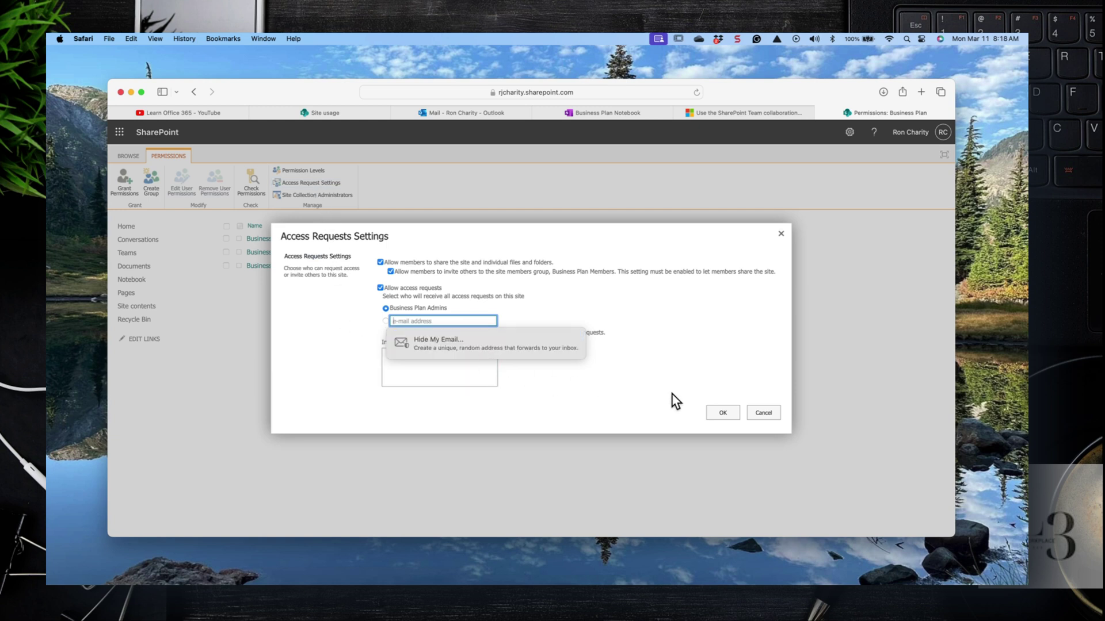
{"action": "left_click", "coordinate": [761, 413]}
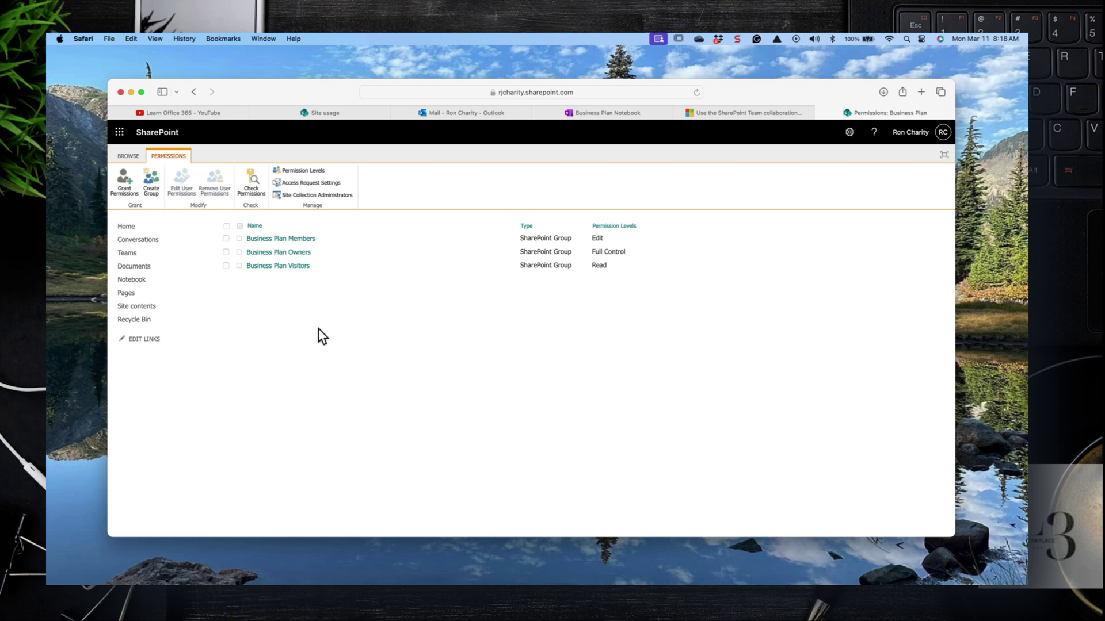
{"action": "left_click", "coordinate": [124, 190]}
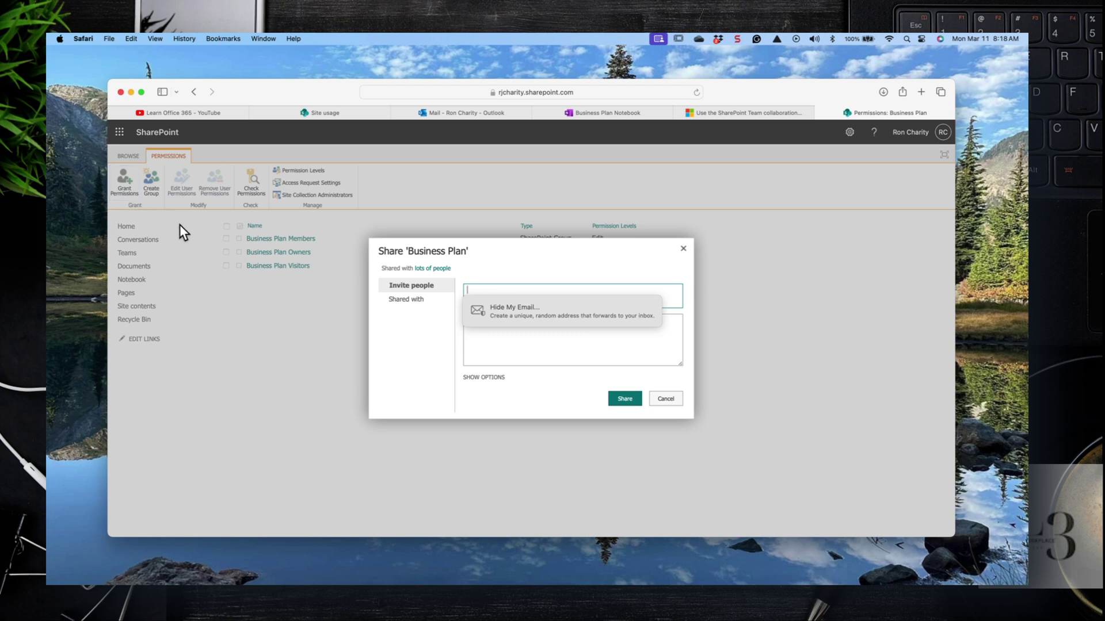
{"action": "left_click", "coordinate": [495, 377]}
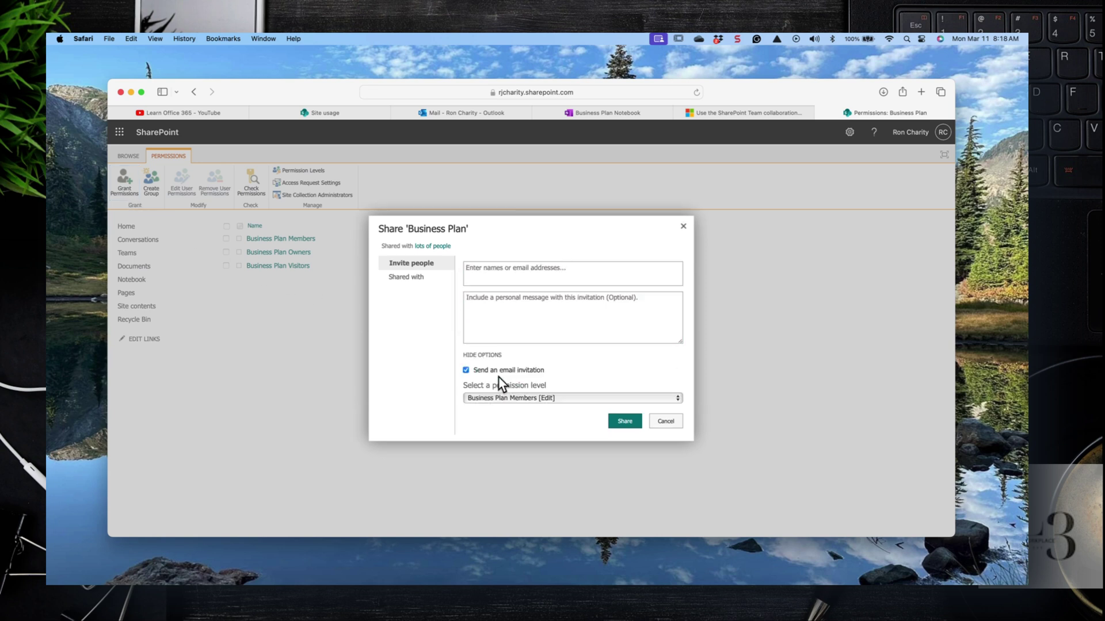
{"action": "left_click", "coordinate": [549, 398]}
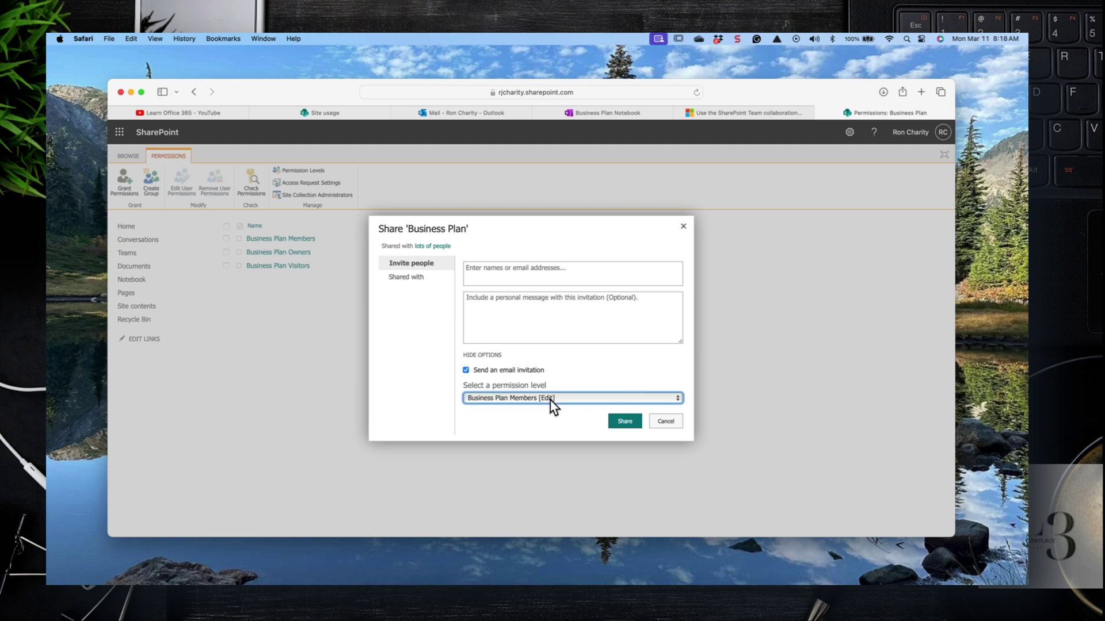
{"action": "left_click", "coordinate": [663, 423]}
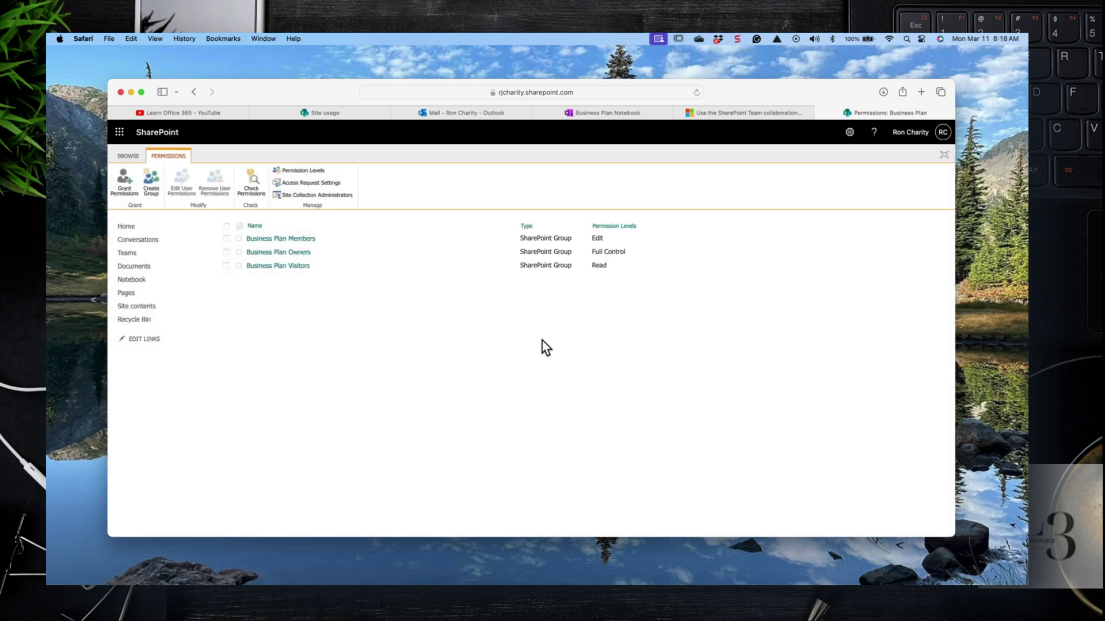
Go from Home to the Documents library and open its New menu for a Word document.
{"action": "left_click", "coordinate": [120, 228]}
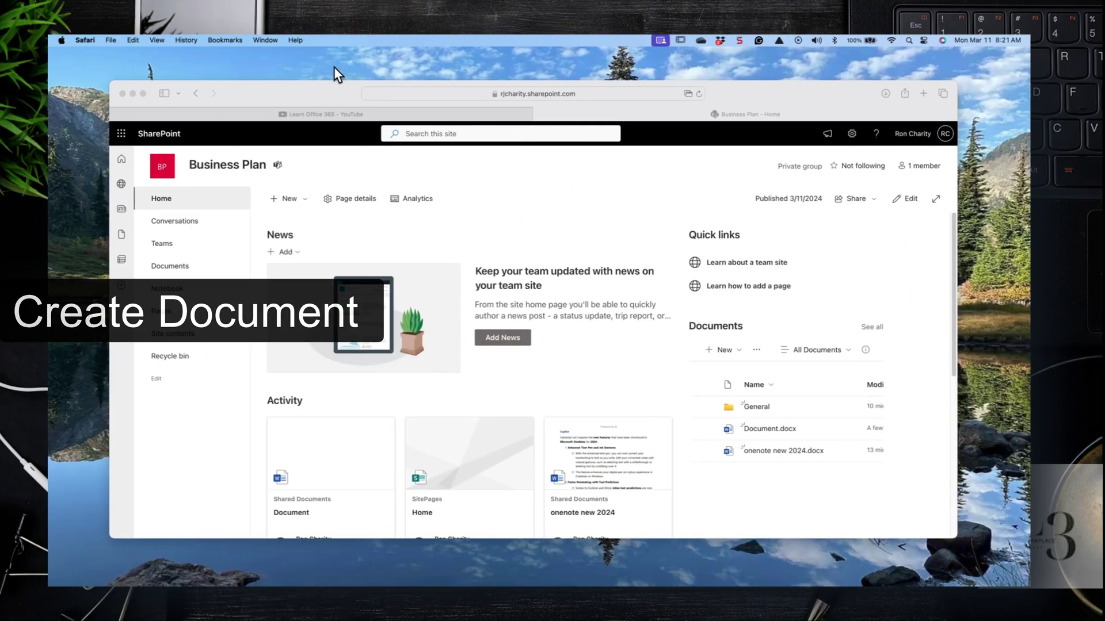
{"action": "left_click", "coordinate": [165, 266]}
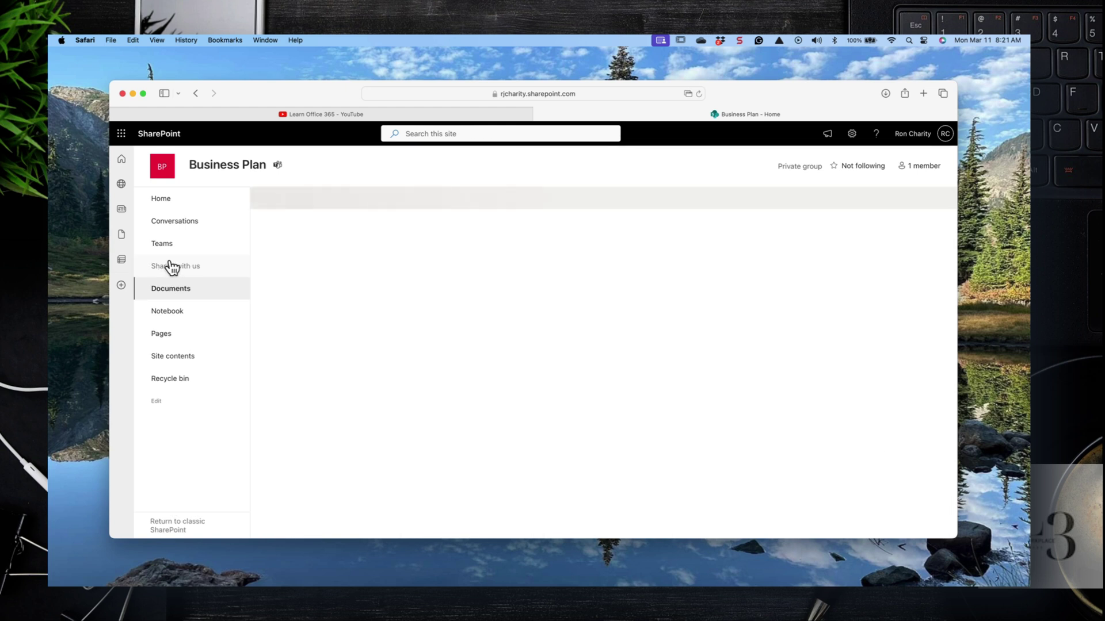
{"action": "left_click", "coordinate": [295, 200]}
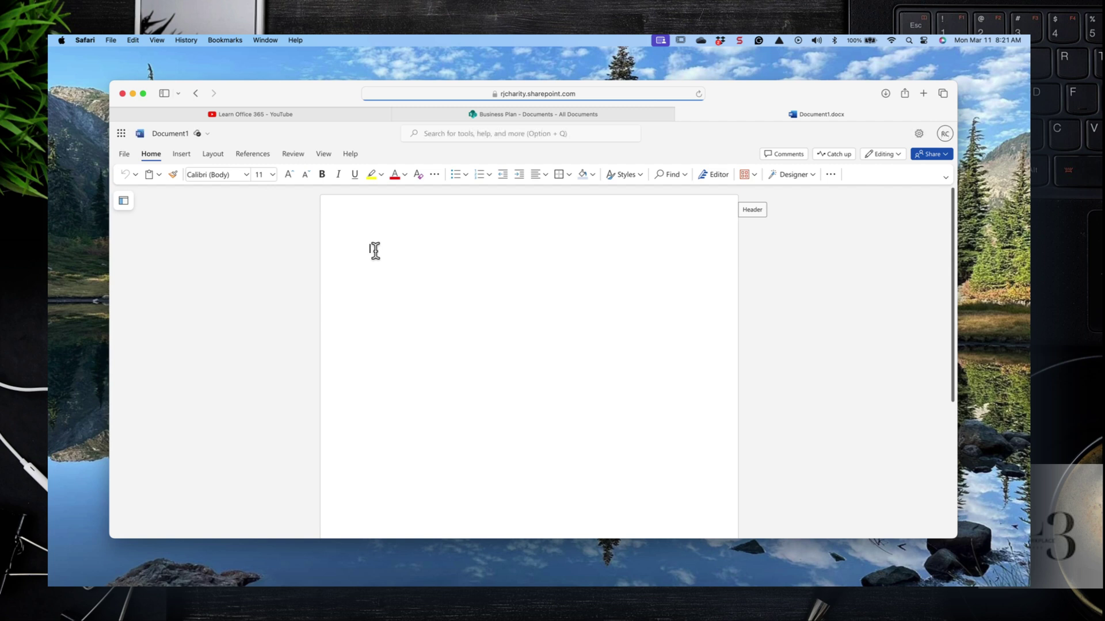
Type 'My new document' in the new Word file, then return to the Business Plan Documents tab.
{"action": "type", "text": "My new documen"}
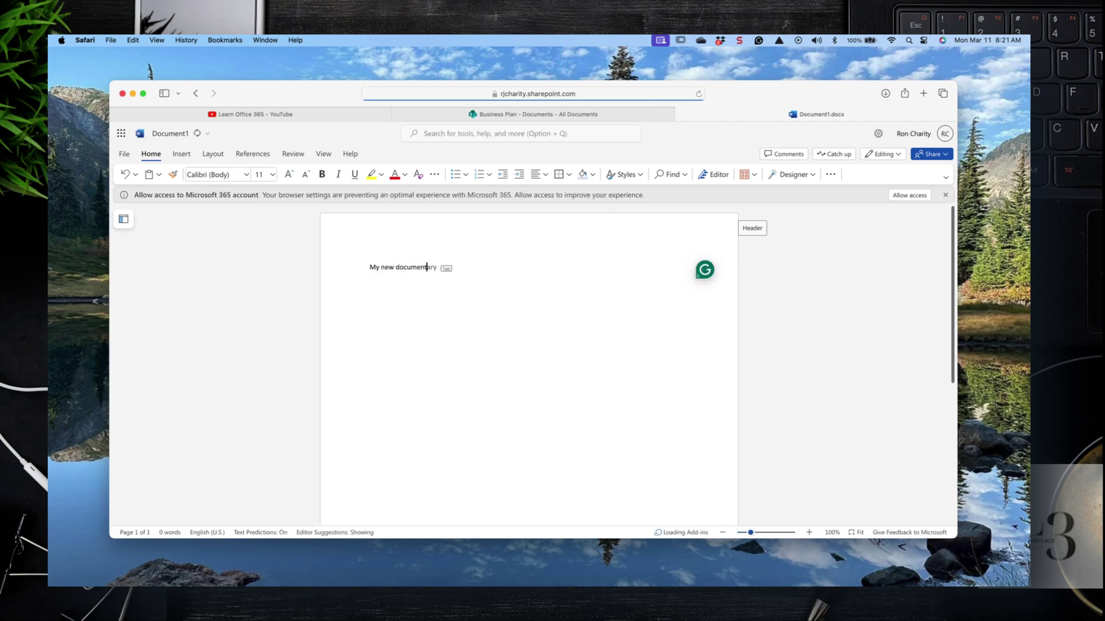
{"action": "type", "text": "t"}
{"action": "key", "text": "Return"}
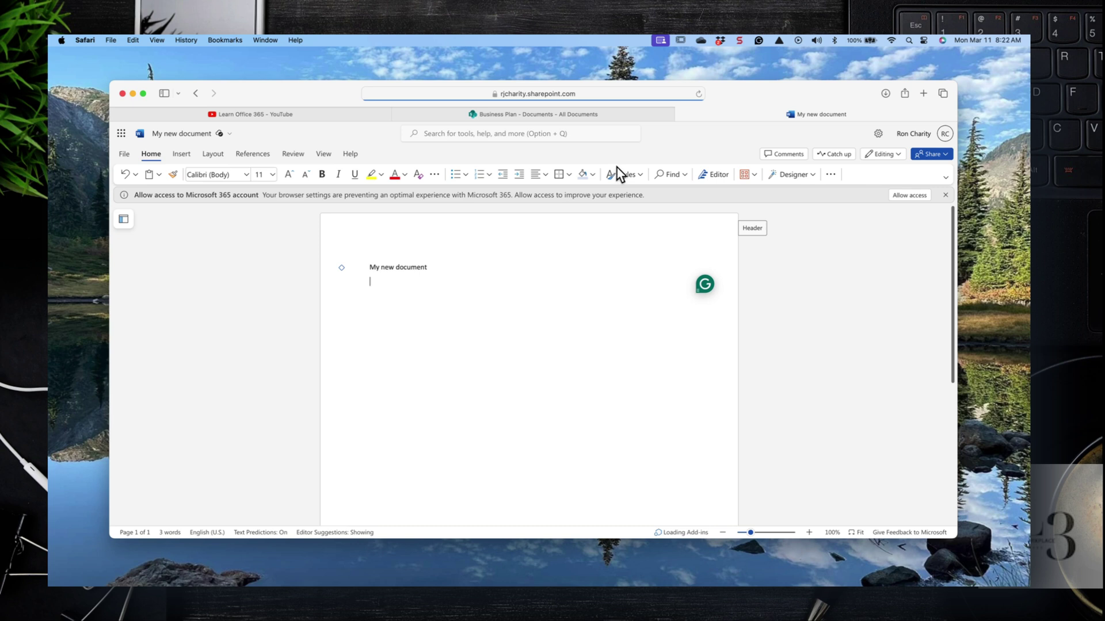
{"action": "left_click", "coordinate": [494, 114]}
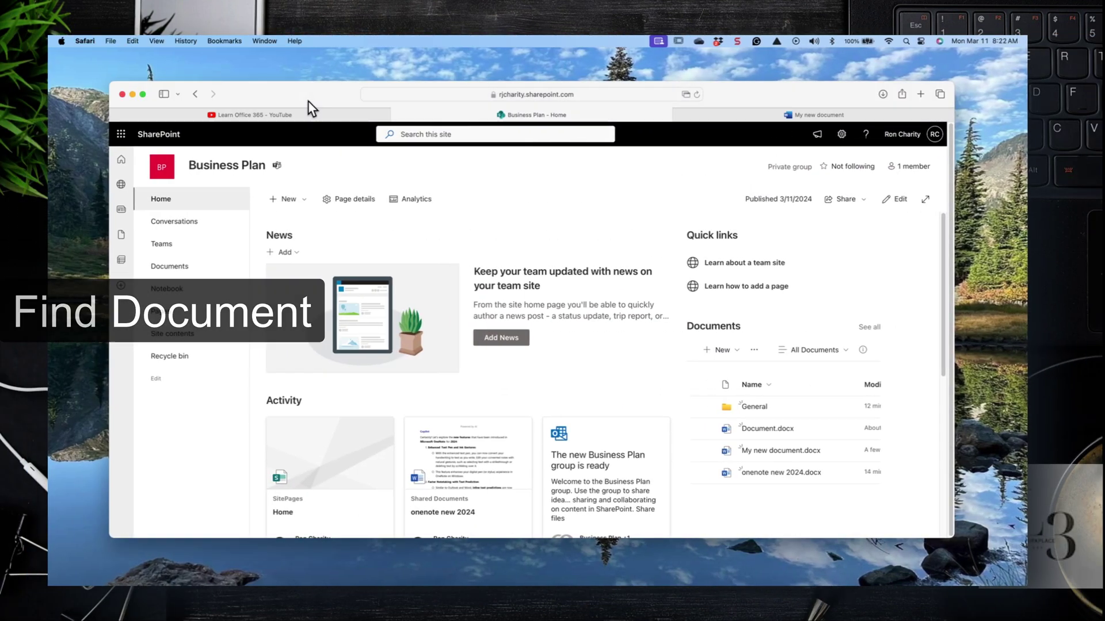
Search the site for 'onenote' to find onenote new 2024, then go back home.
{"action": "left_click", "coordinate": [447, 134]}
{"action": "type", "text": "onenote"}
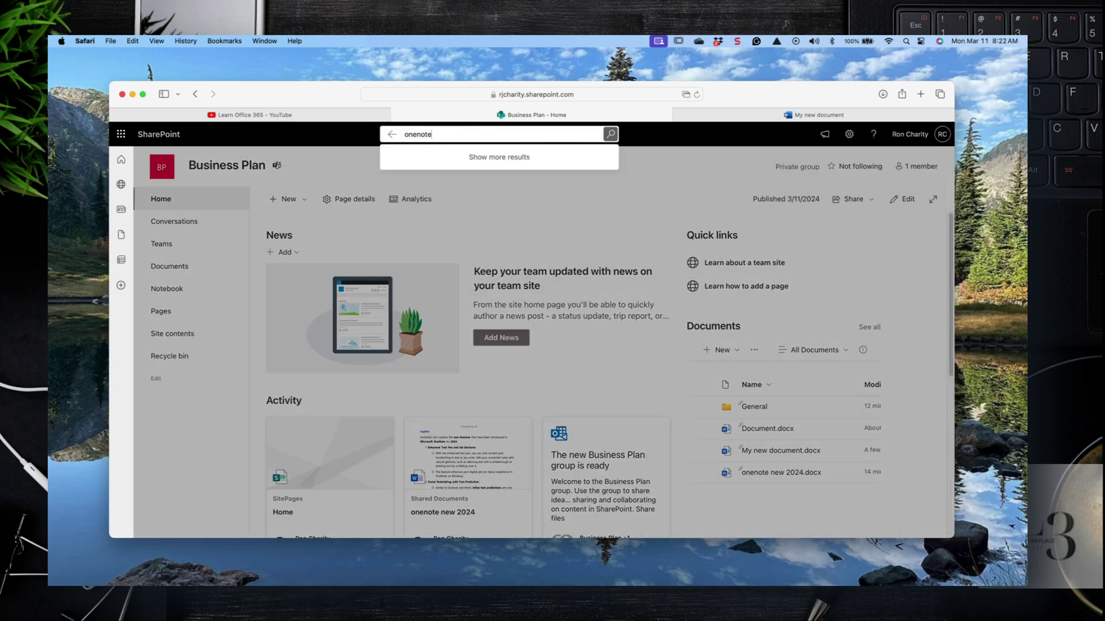
{"action": "key", "text": "Return"}
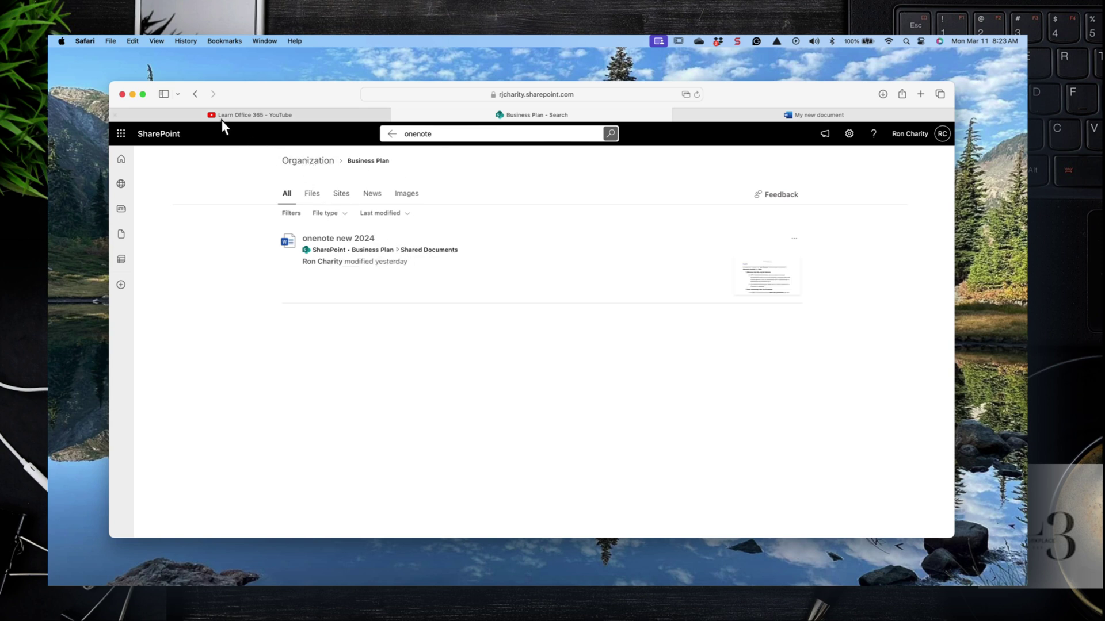
{"action": "left_click", "coordinate": [195, 93]}
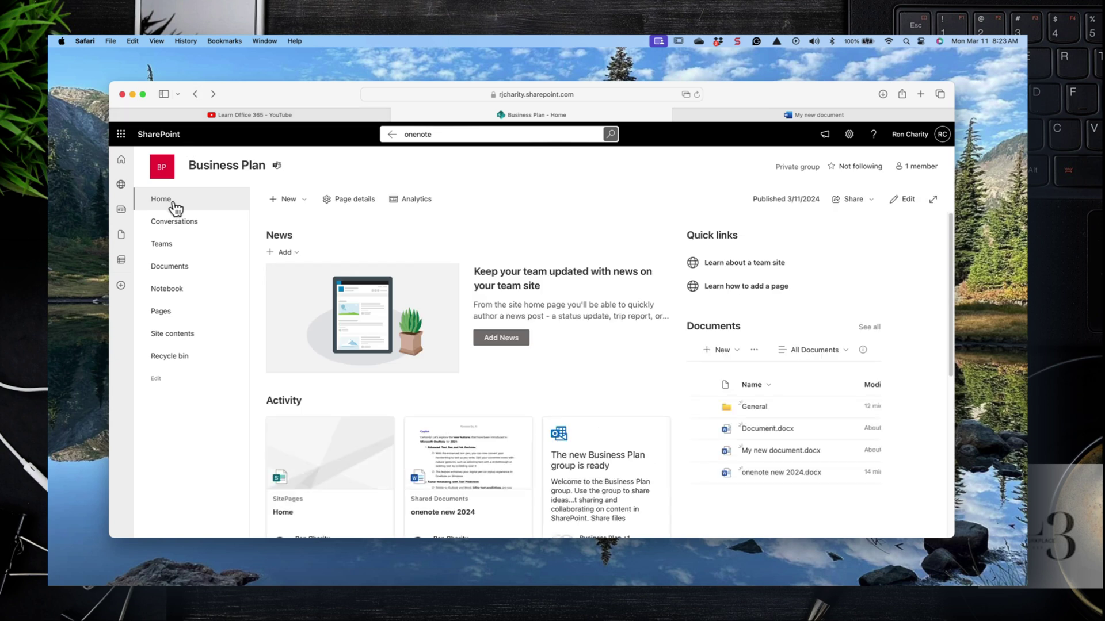
Open the Documents library and start sharing Document.docx.
{"action": "left_click", "coordinate": [171, 273]}
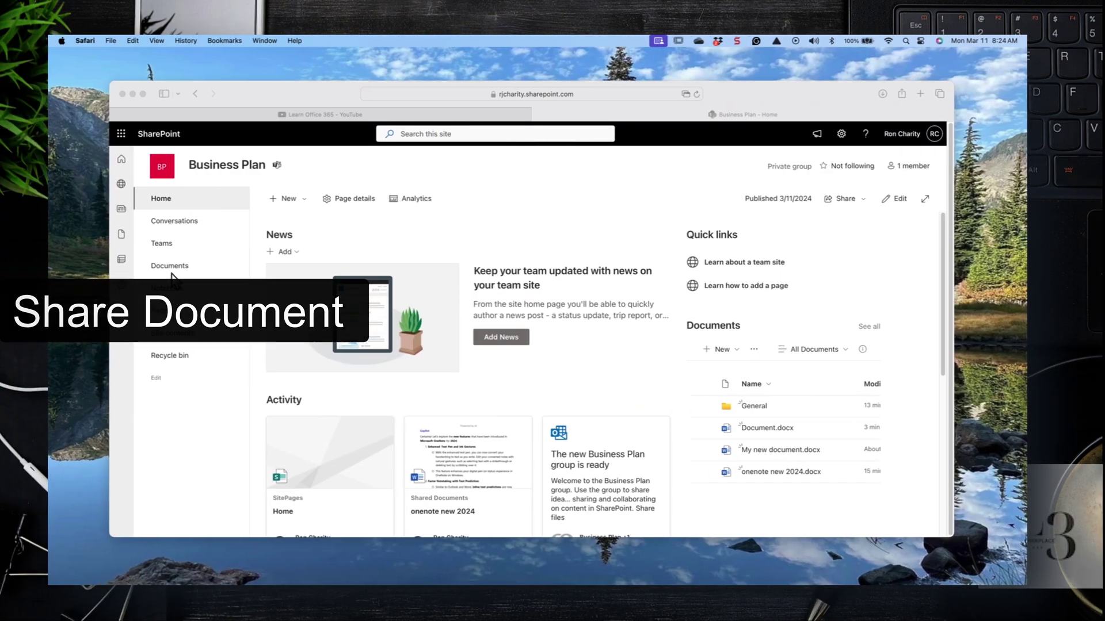
{"action": "left_click", "coordinate": [175, 268]}
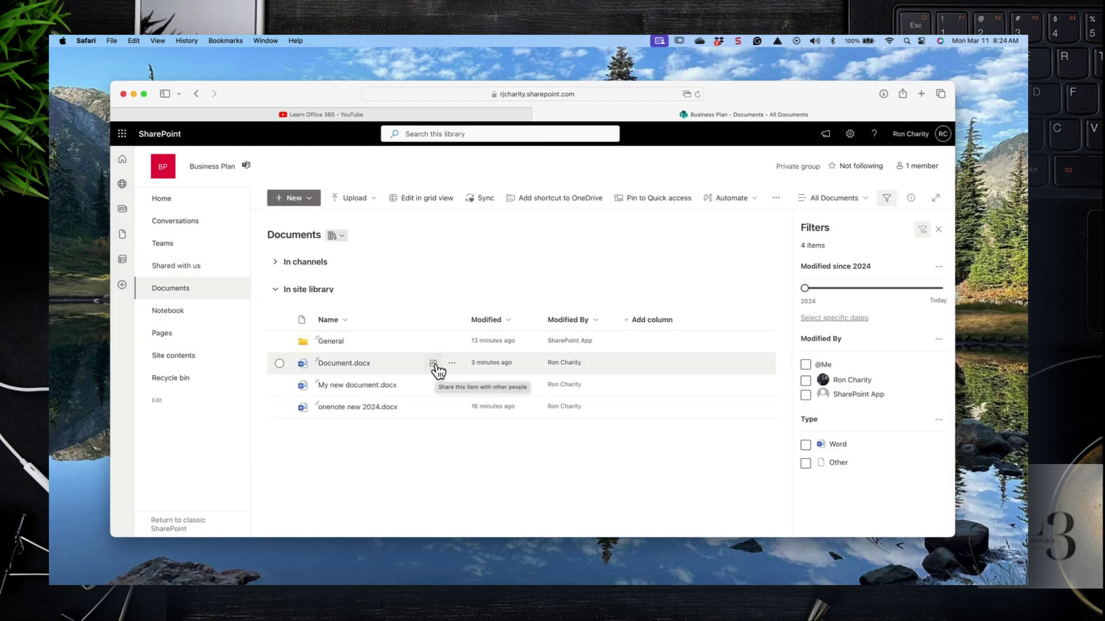
{"action": "left_click", "coordinate": [434, 365]}
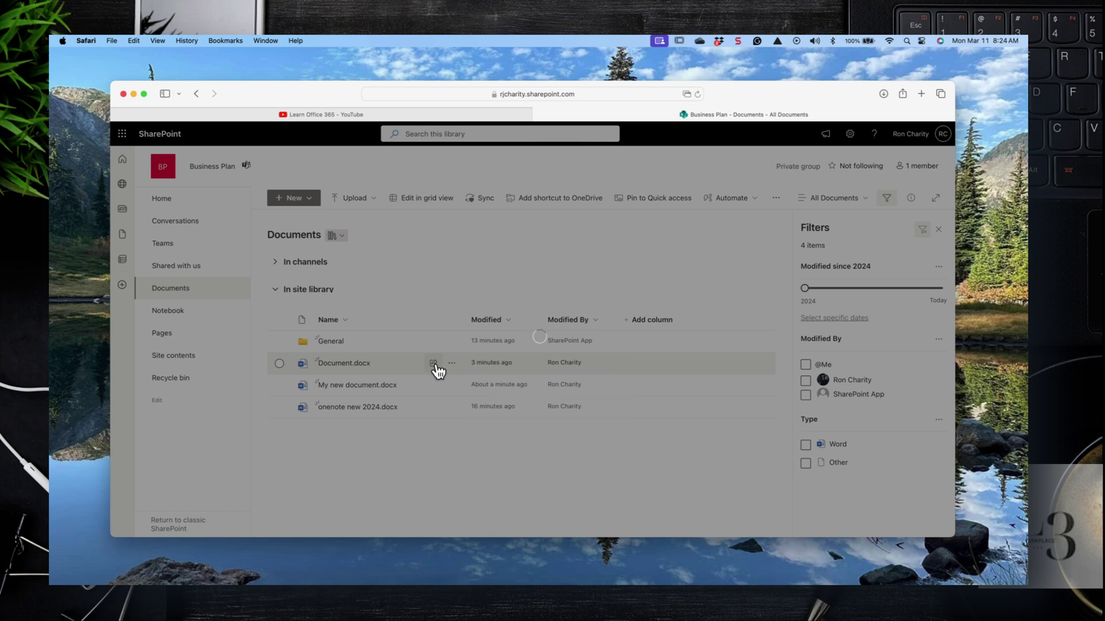
Invite a colleague to edit Document.docx with the note 'here's is the document'.
{"action": "left_click", "coordinate": [479, 284]}
{"action": "type", "text": "ks"}
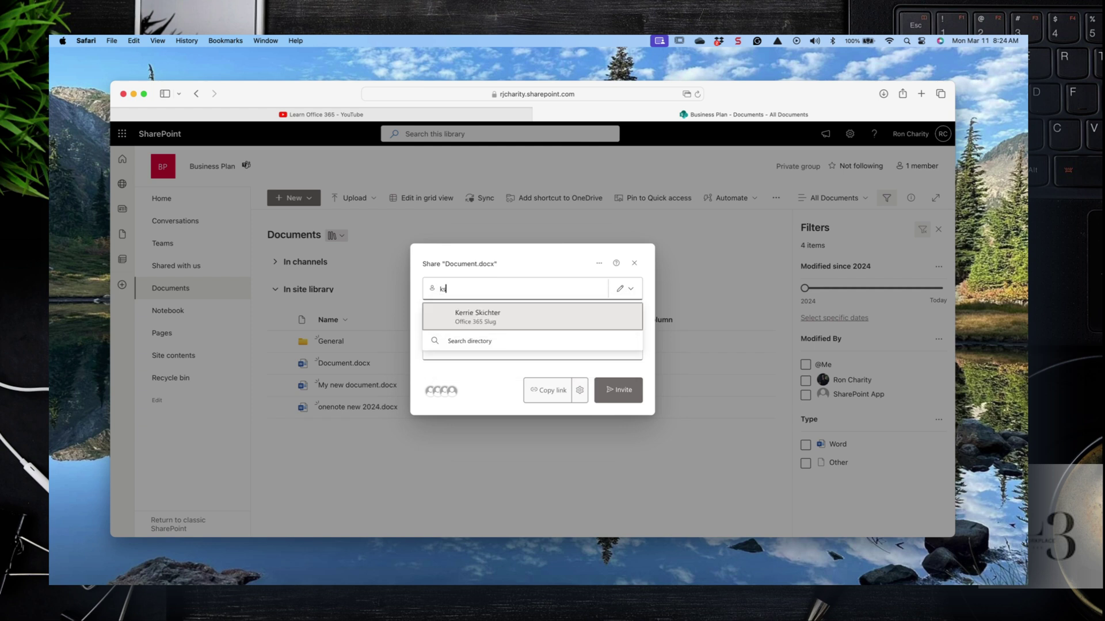
{"action": "left_click", "coordinate": [477, 316]}
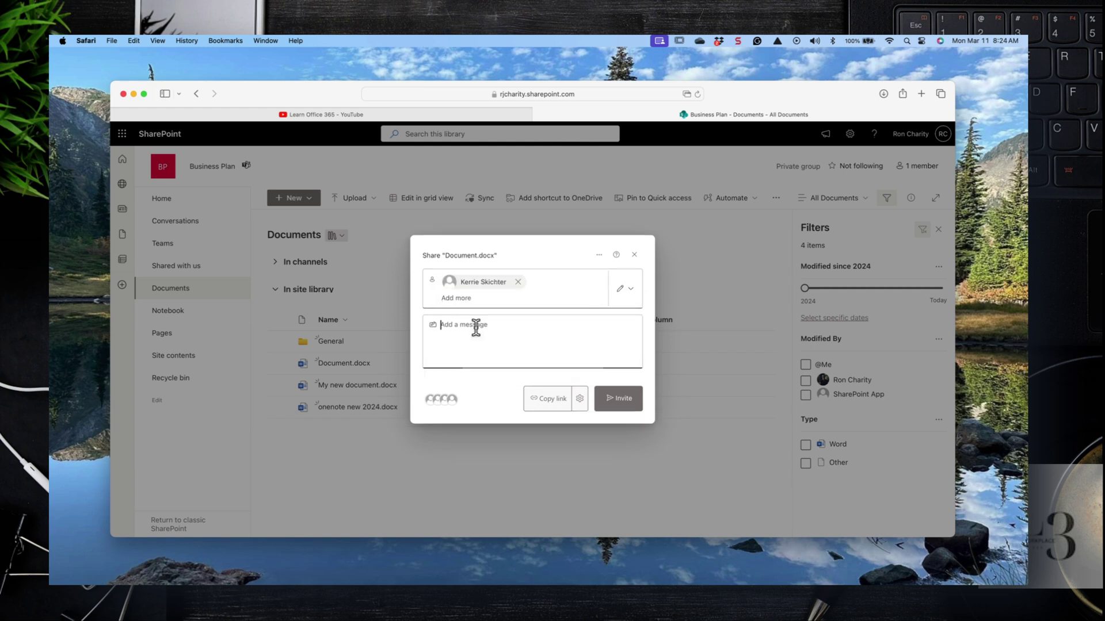
{"action": "type", "text": "heres"}
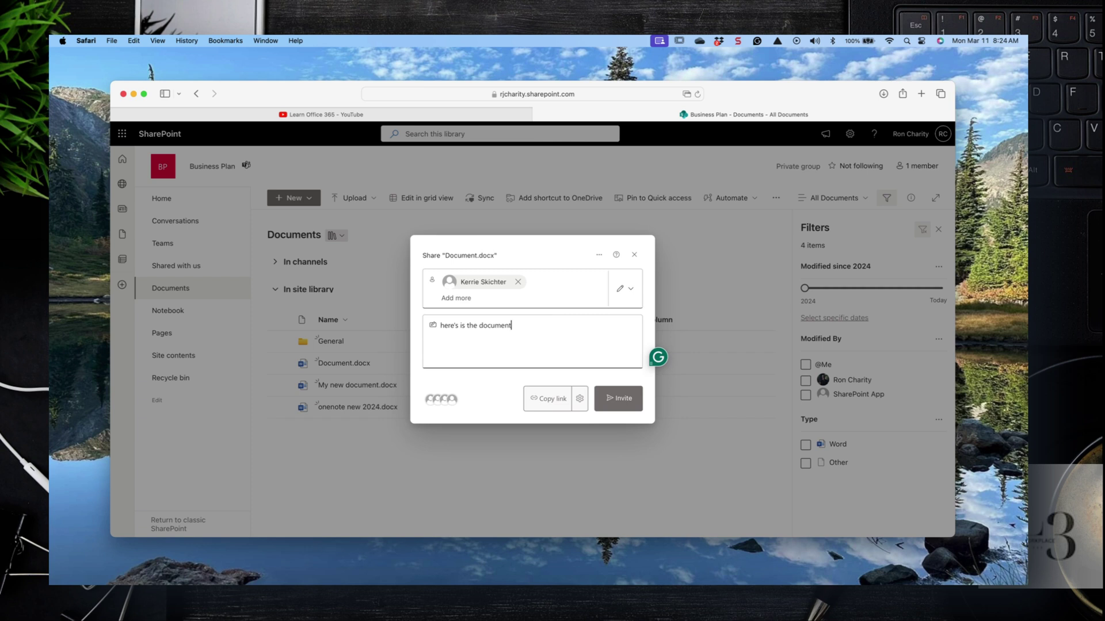
{"action": "left_click", "coordinate": [631, 291]}
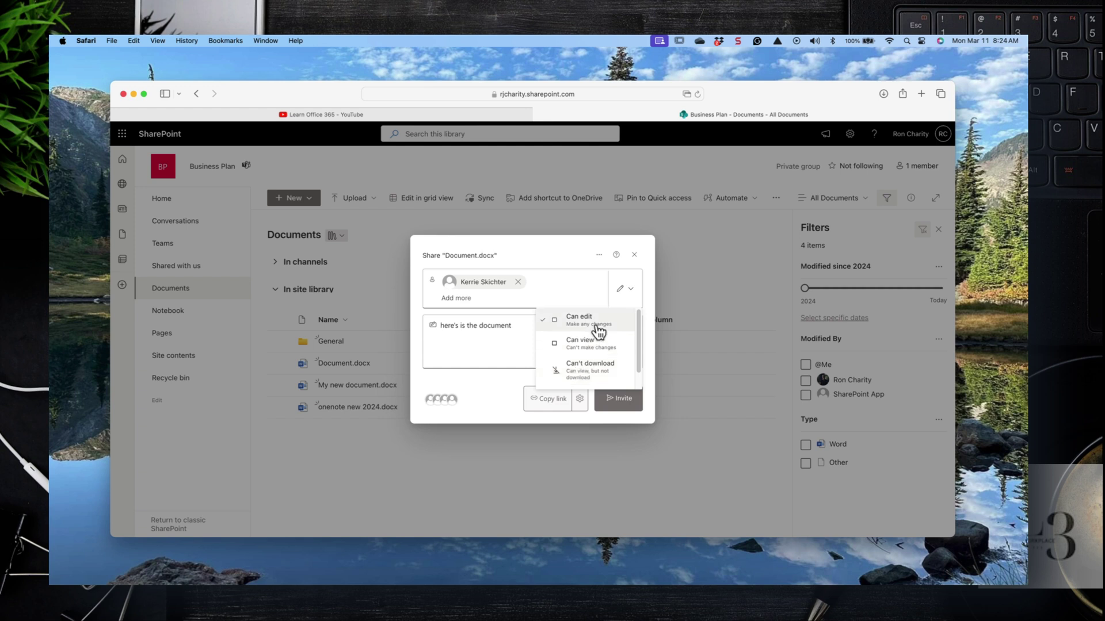
{"action": "left_click", "coordinate": [619, 404]}
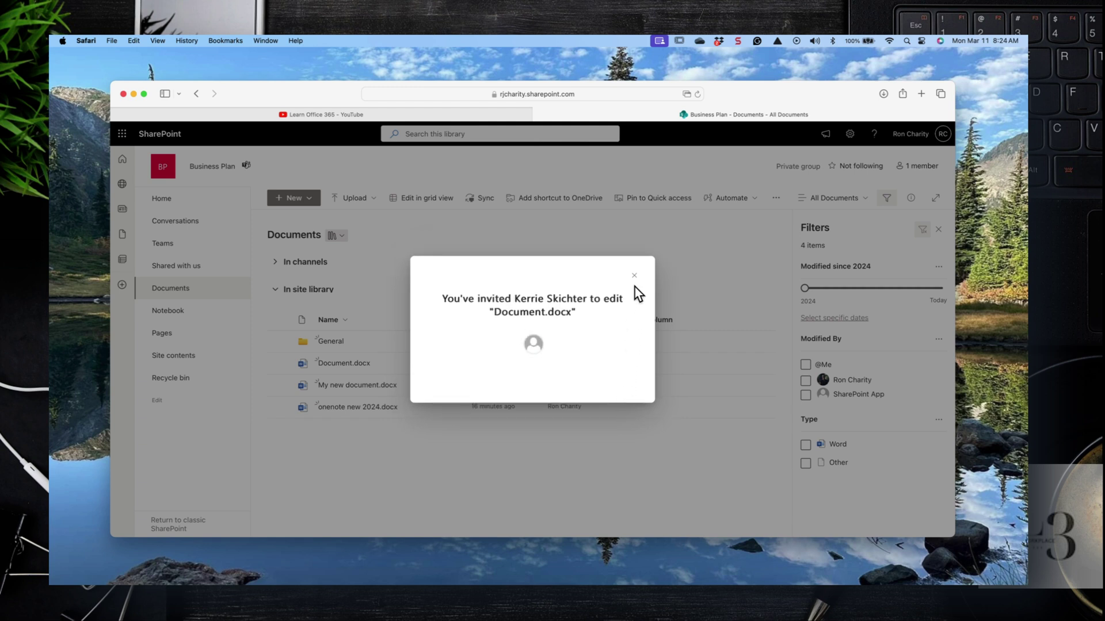
{"action": "left_click", "coordinate": [634, 275]}
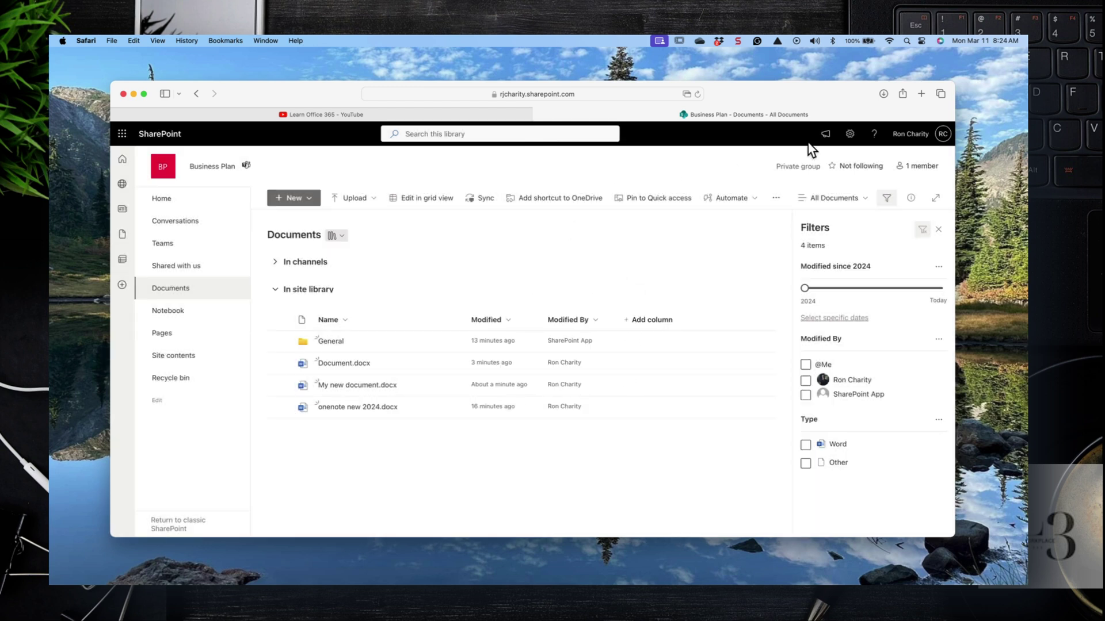
Open Business Plan Members from Advanced permissions settings and choose New > Add Users.
{"action": "left_click", "coordinate": [849, 134]}
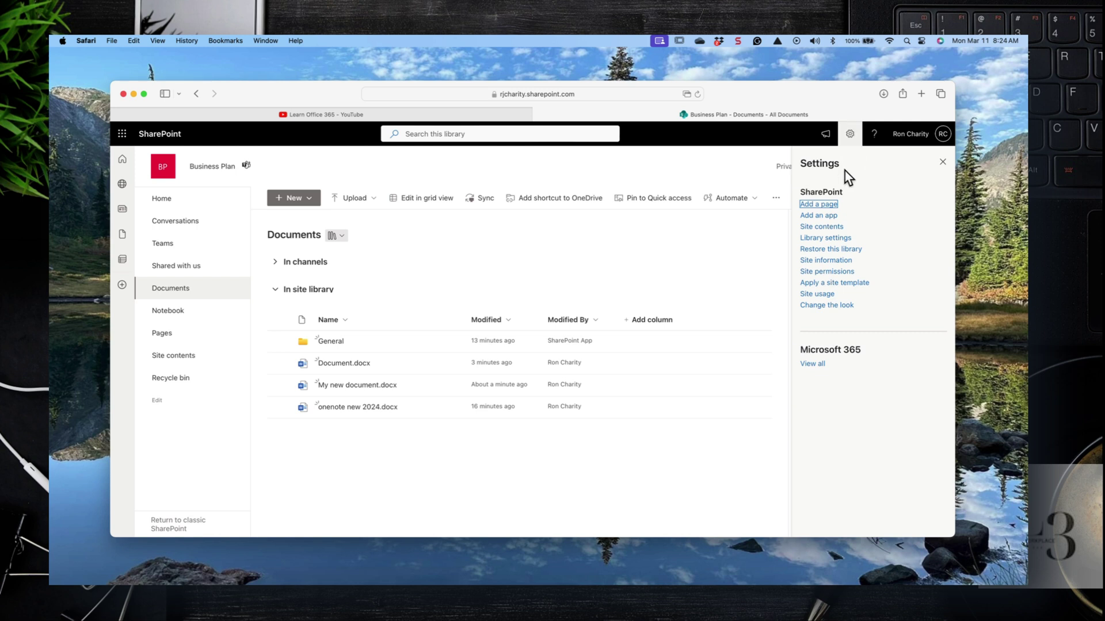
{"action": "left_click", "coordinate": [821, 272]}
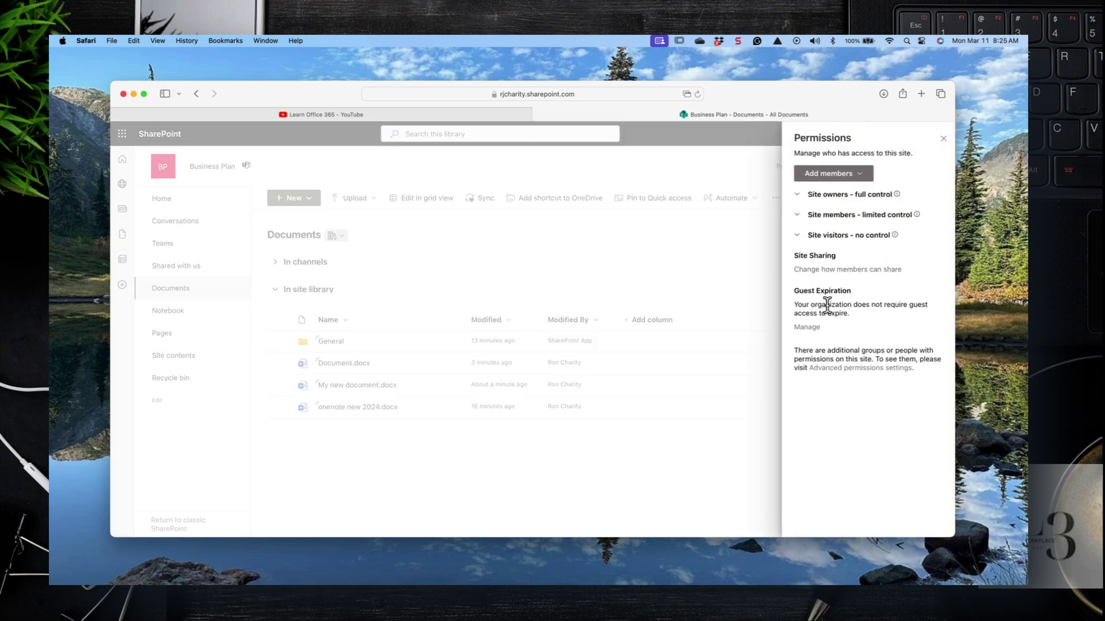
{"action": "left_click", "coordinate": [836, 369]}
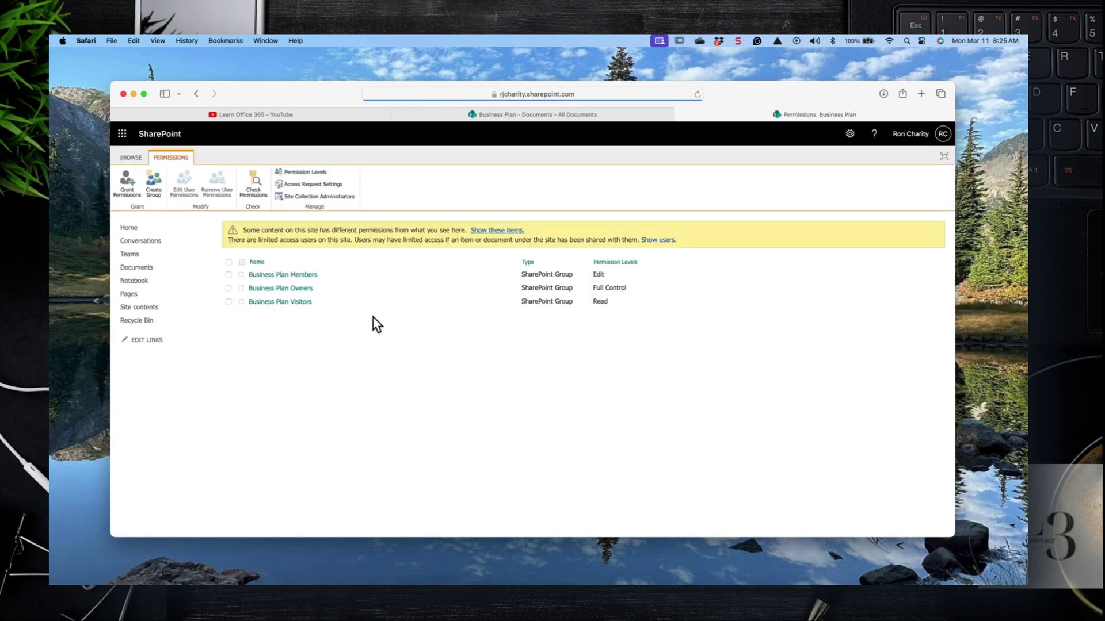
{"action": "left_click", "coordinate": [305, 275]}
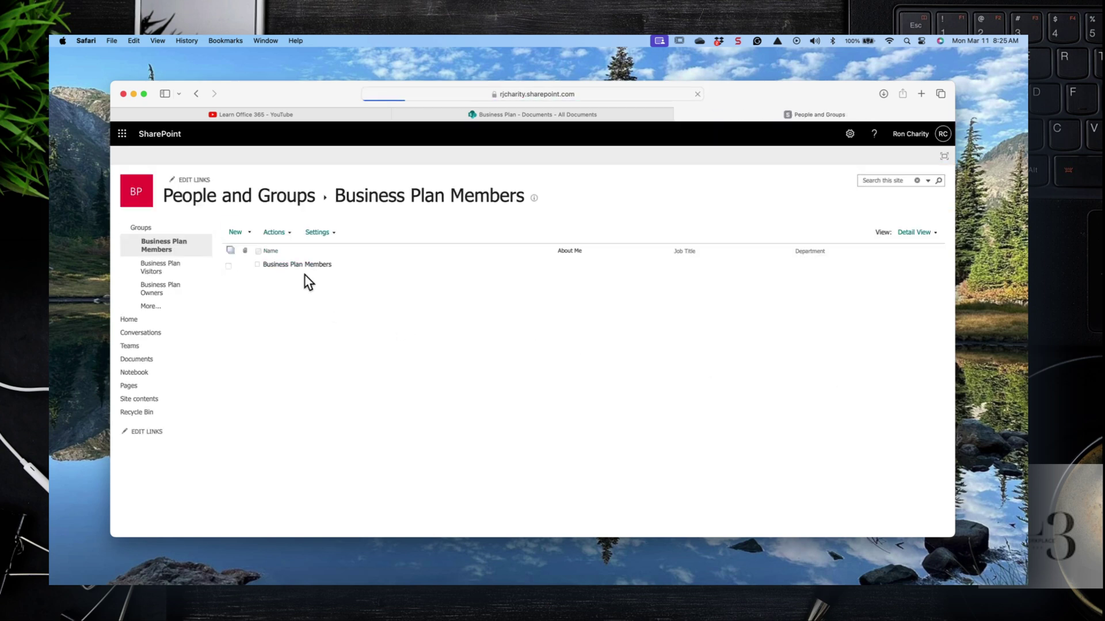
{"action": "left_click", "coordinate": [253, 232]}
{"action": "left_click", "coordinate": [264, 247]}
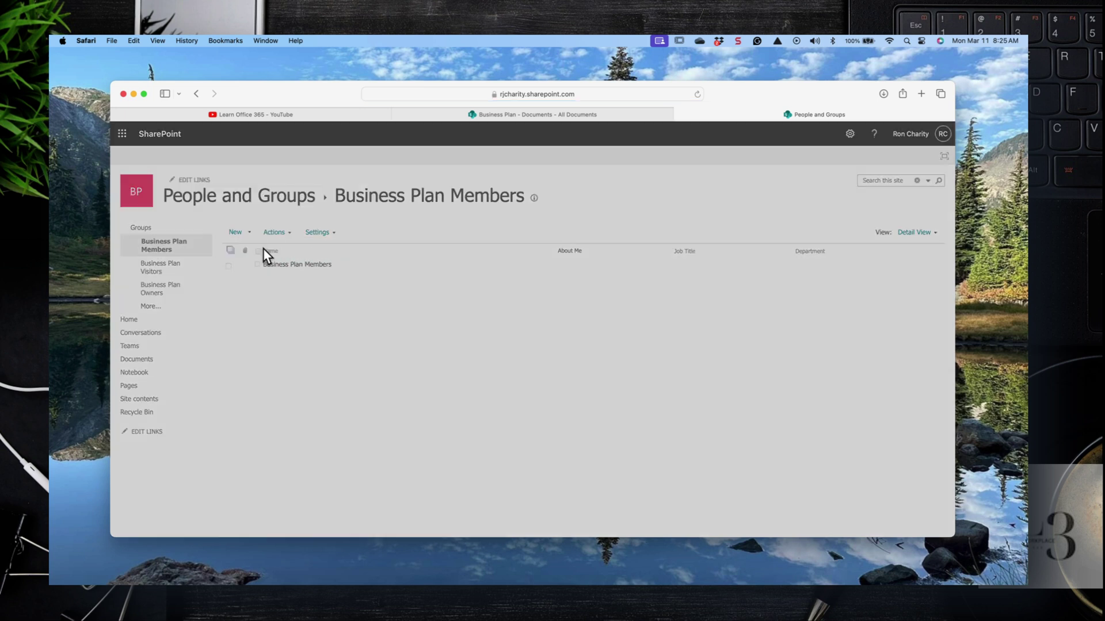
Add a colleague to Business Plan Members with a personal invitation message.
{"action": "left_click", "coordinate": [491, 289]}
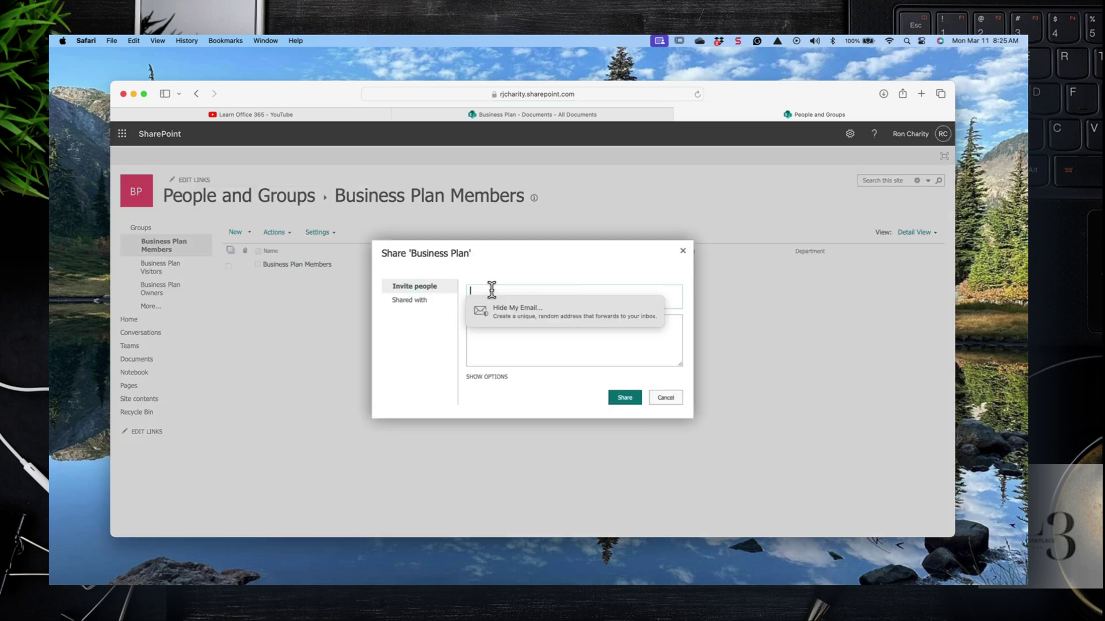
{"action": "type", "text": "kichter"}
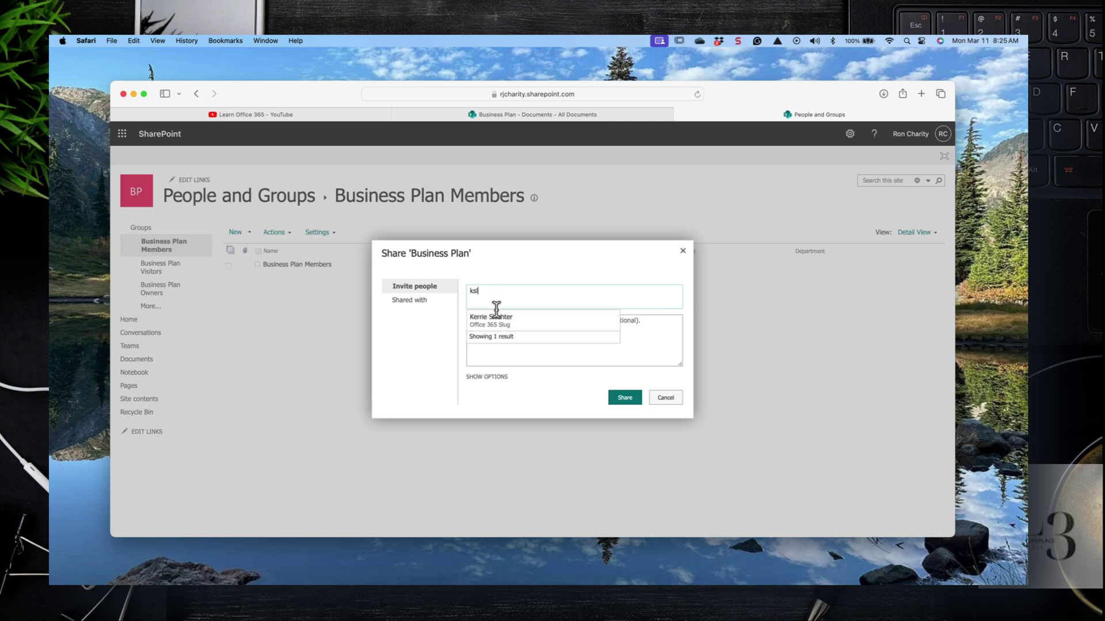
{"action": "left_click", "coordinate": [496, 317]}
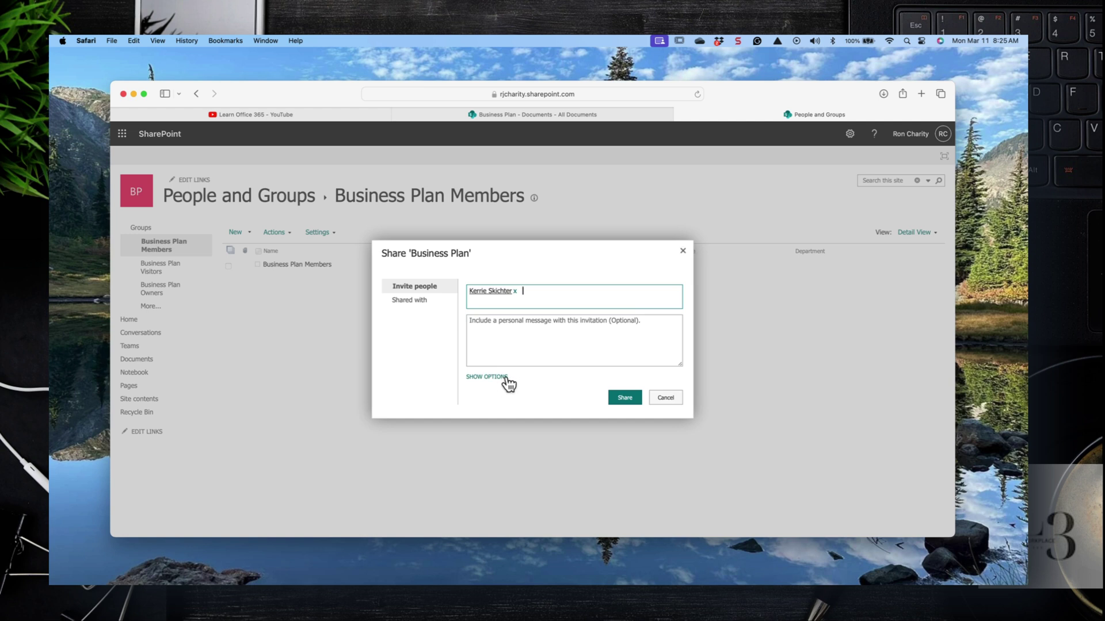
{"action": "left_click", "coordinate": [487, 377]}
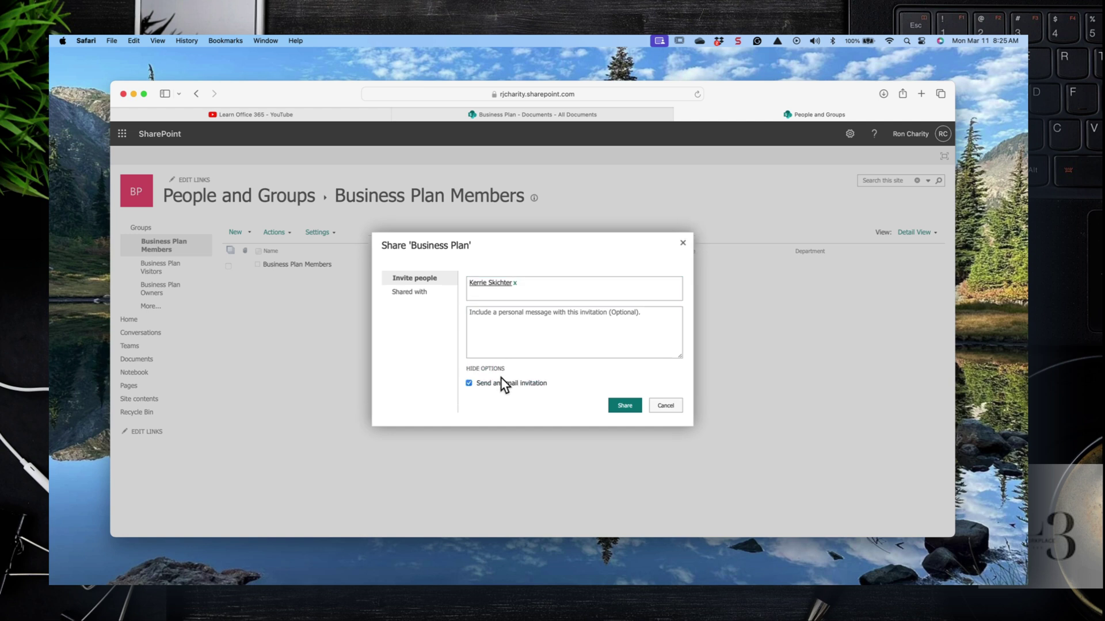
{"action": "left_click", "coordinate": [511, 341]}
{"action": "type", "text": "heres the document"}
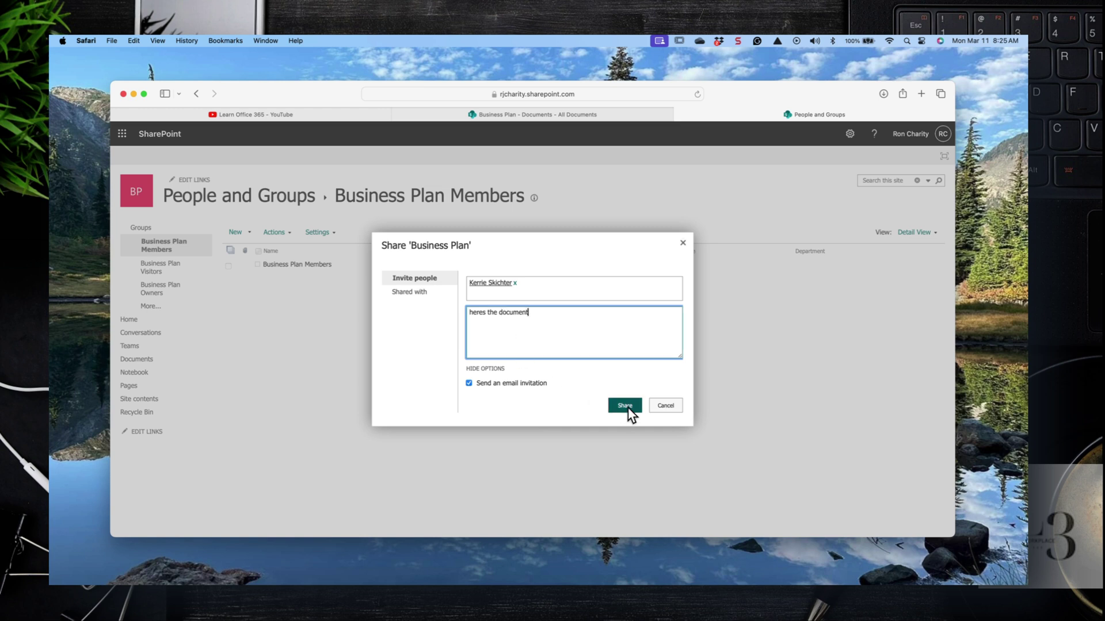
{"action": "left_click", "coordinate": [626, 406]}
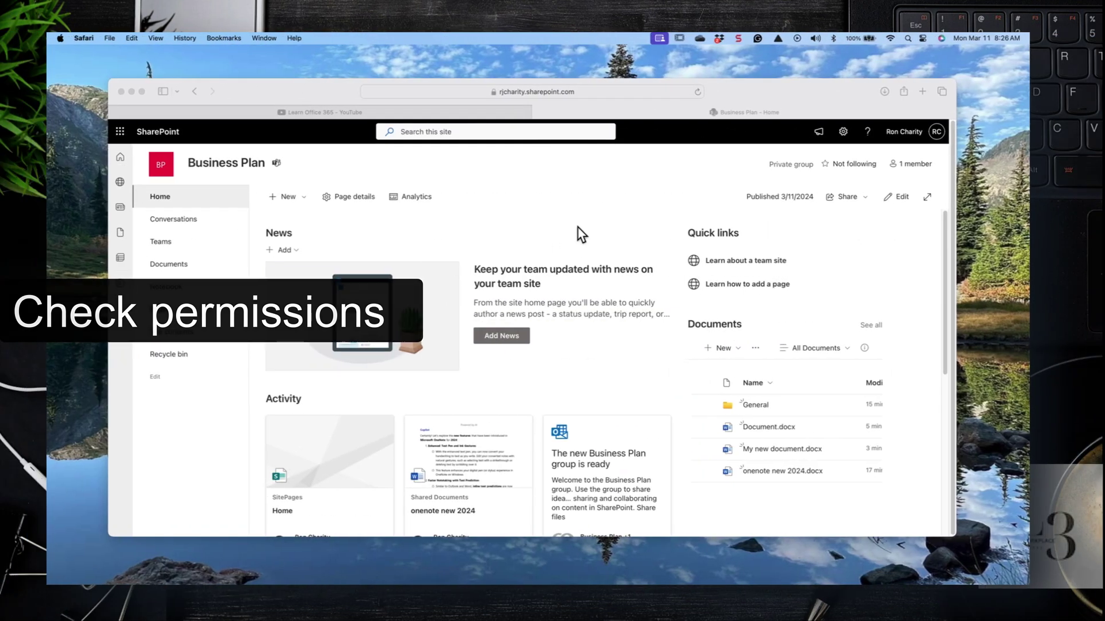
Use Check Permissions in Advanced permissions to view a team member's permission levels.
{"action": "left_click", "coordinate": [843, 132]}
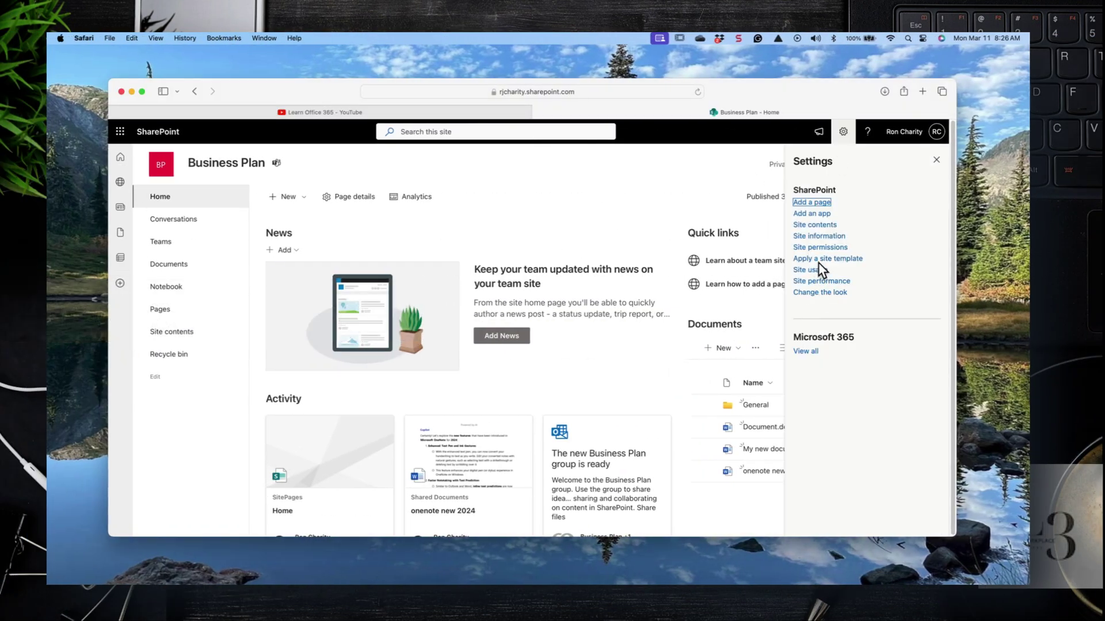
{"action": "left_click", "coordinate": [819, 249]}
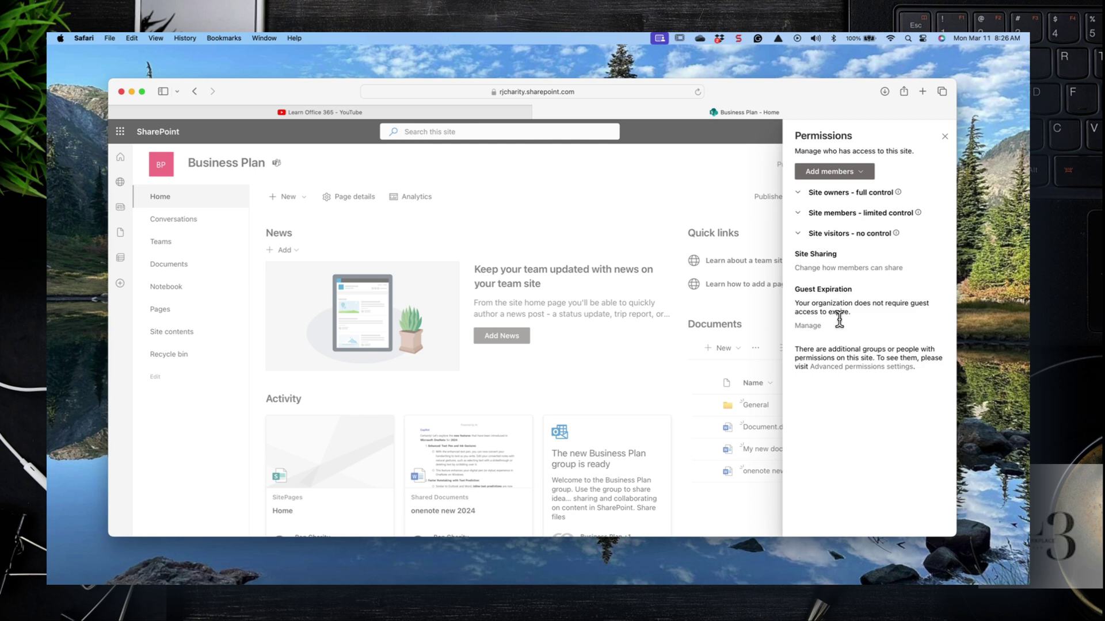
{"action": "left_click", "coordinate": [840, 370]}
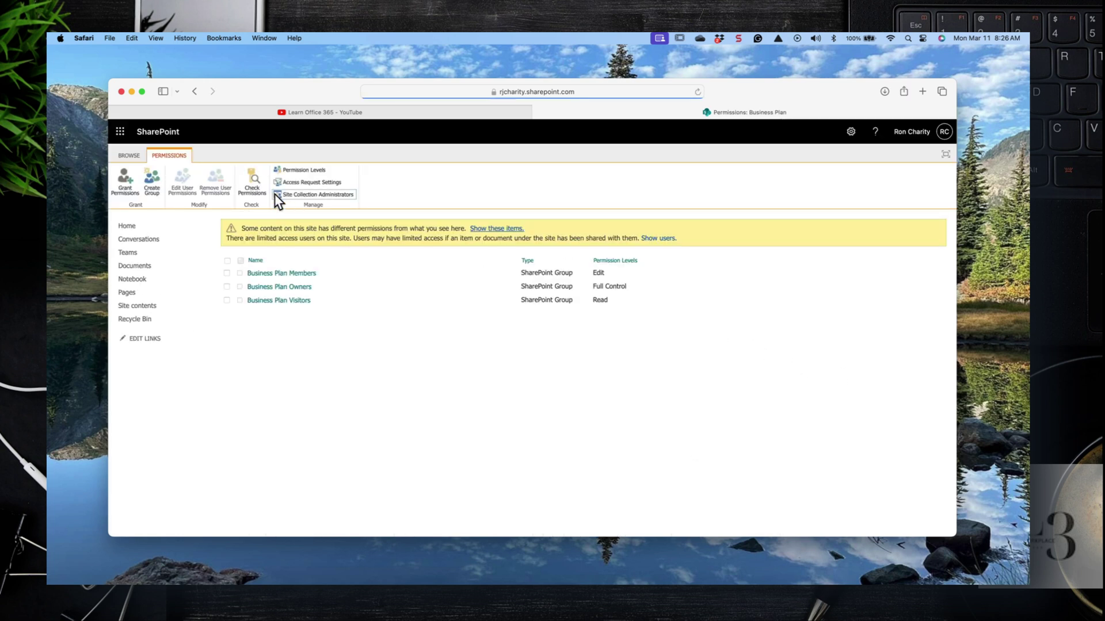
{"action": "left_click", "coordinate": [251, 187]}
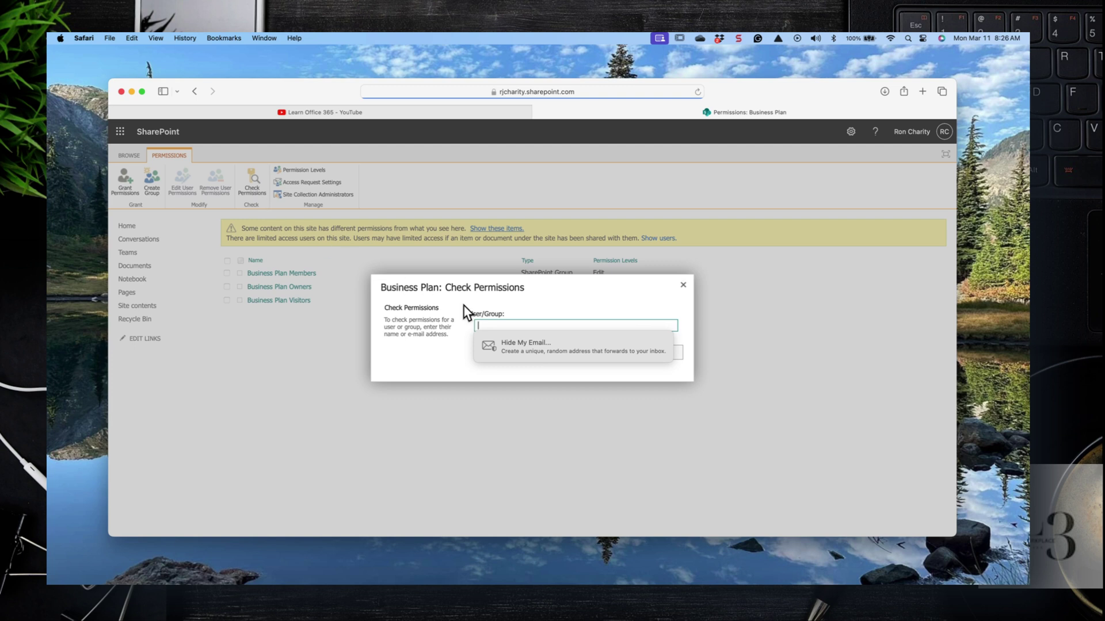
{"action": "type", "text": "ksl"}
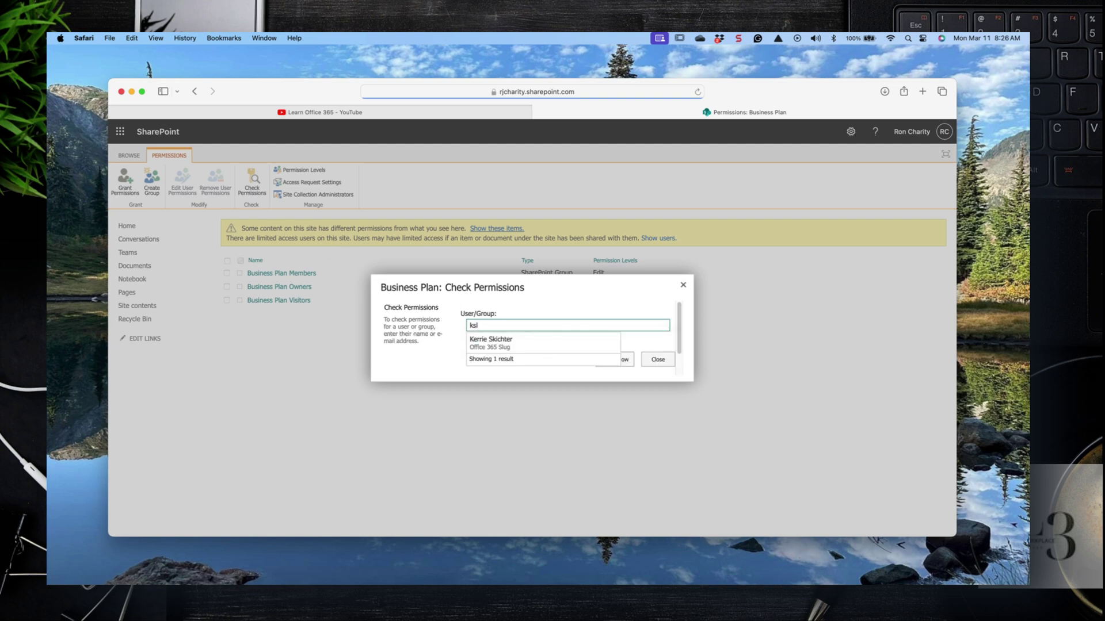
{"action": "left_click", "coordinate": [492, 343]}
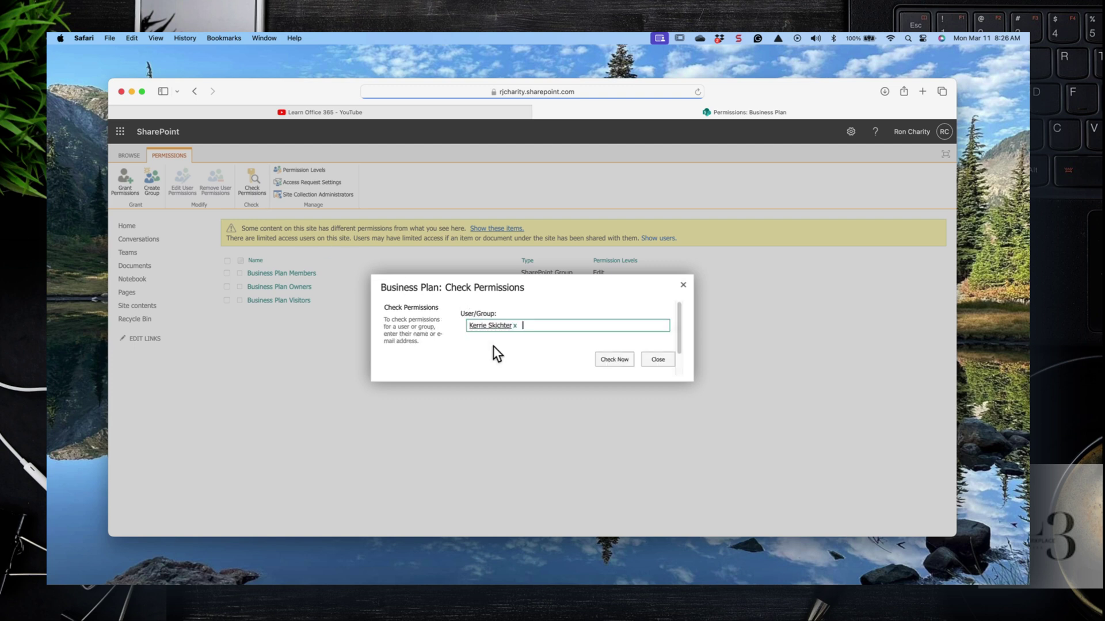
{"action": "left_click", "coordinate": [623, 362]}
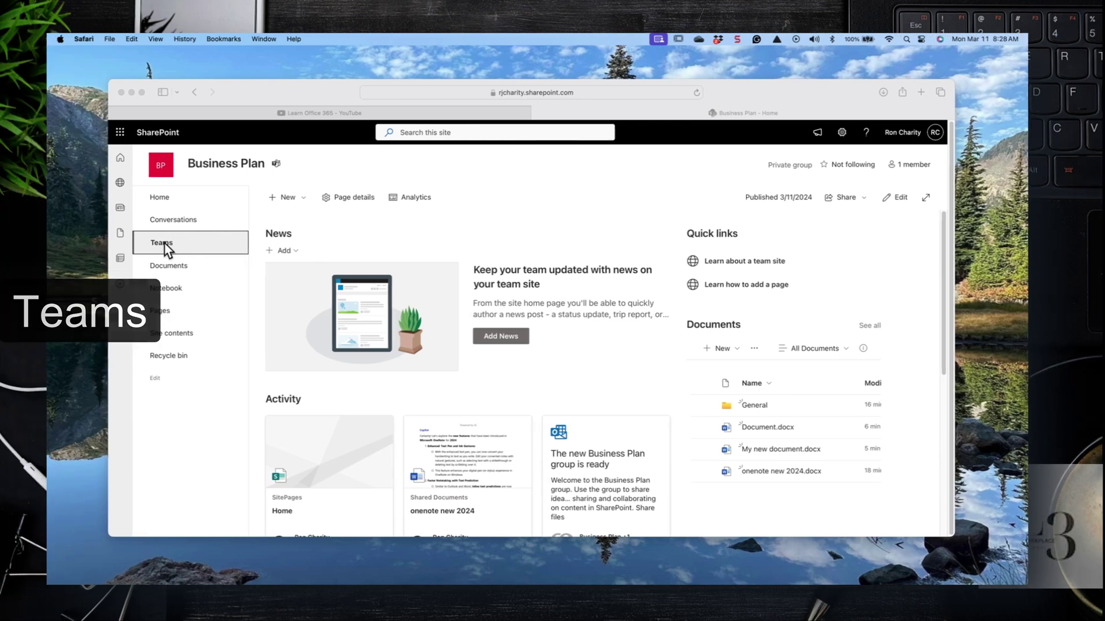
{"action": "left_click", "coordinate": [133, 244]}
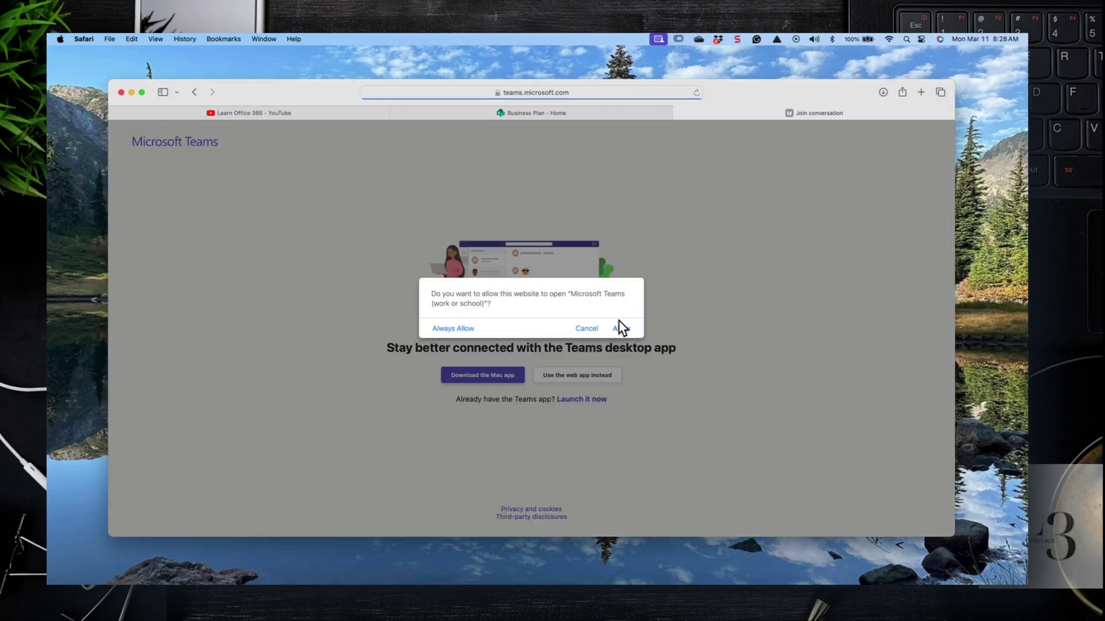
{"action": "left_click", "coordinate": [621, 329]}
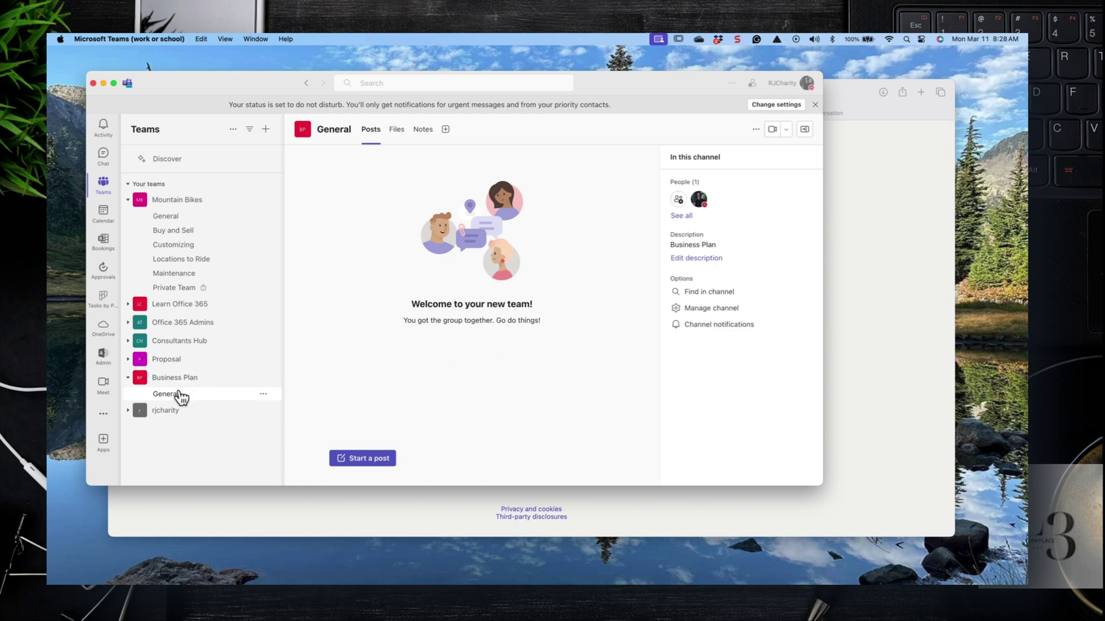
{"action": "left_click", "coordinate": [396, 132]}
{"action": "left_click", "coordinate": [435, 136]}
{"action": "left_click", "coordinate": [400, 137]}
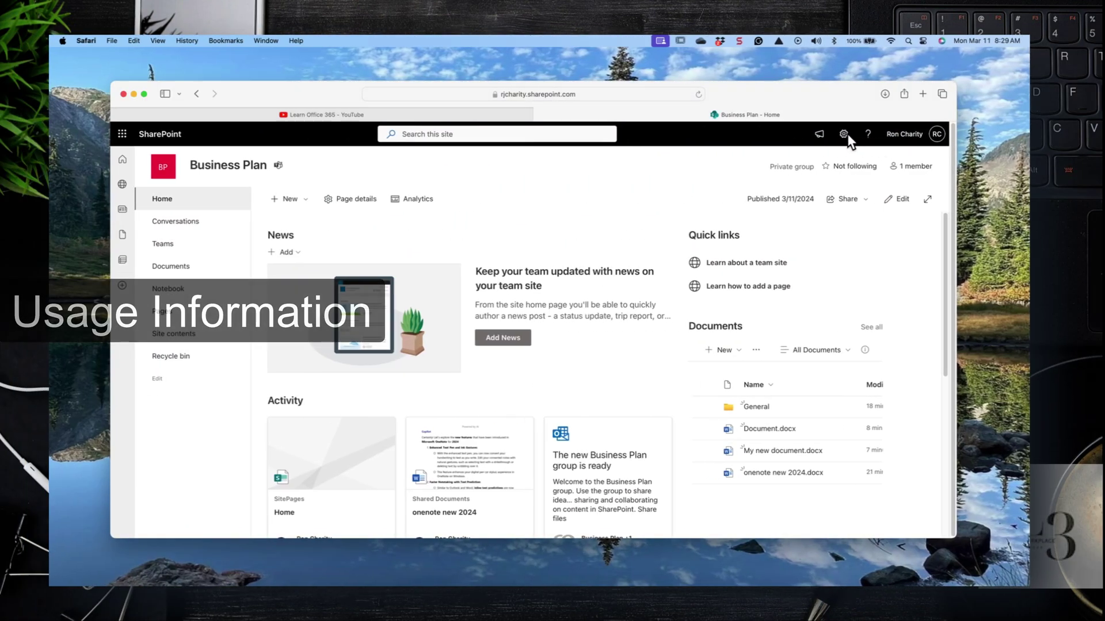
Review the Site usage analytics and show site traffic for the last 90 days.
{"action": "left_click", "coordinate": [845, 134]}
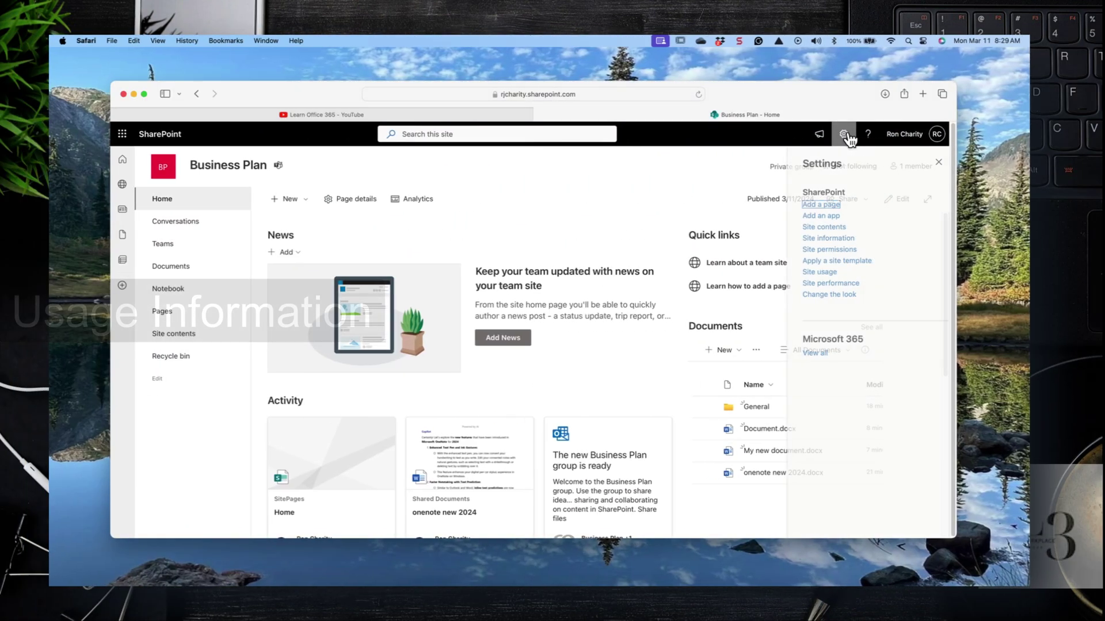
{"action": "left_click", "coordinate": [812, 272]}
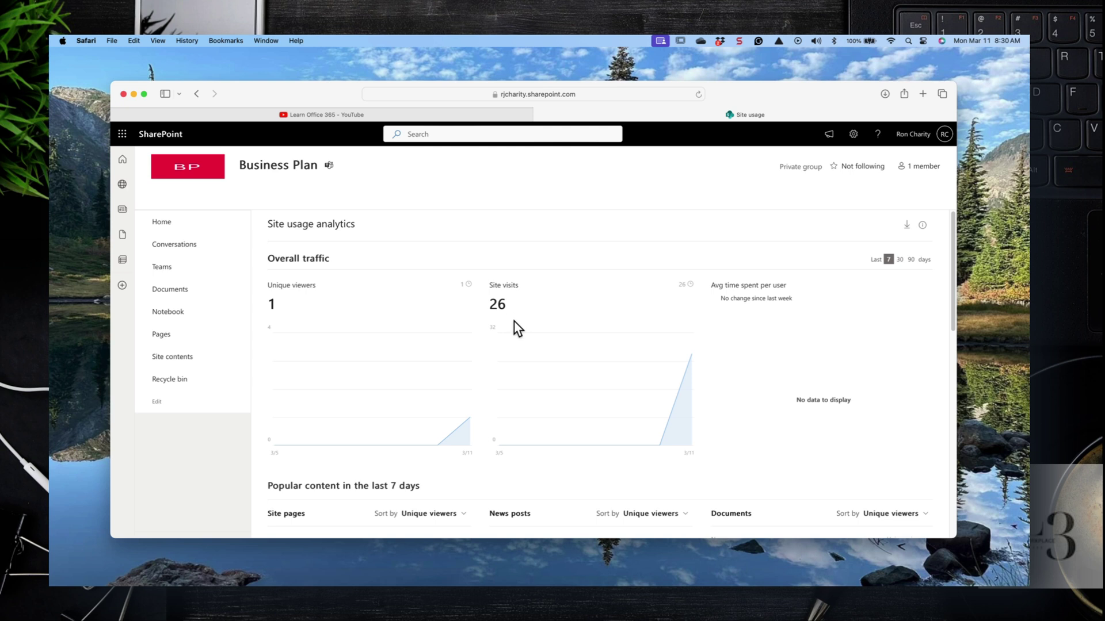
{"action": "scroll", "coordinate": [587, 322], "scroll_direction": "down", "scroll_amount": 5}
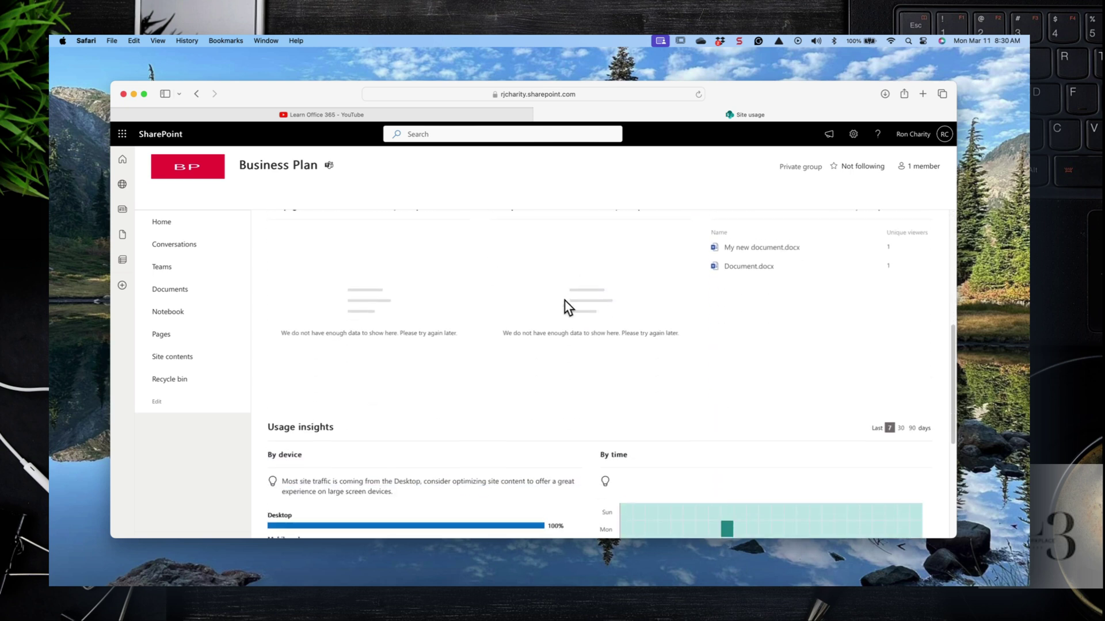
{"action": "scroll", "coordinate": [424, 256], "scroll_direction": "up", "scroll_amount": 1}
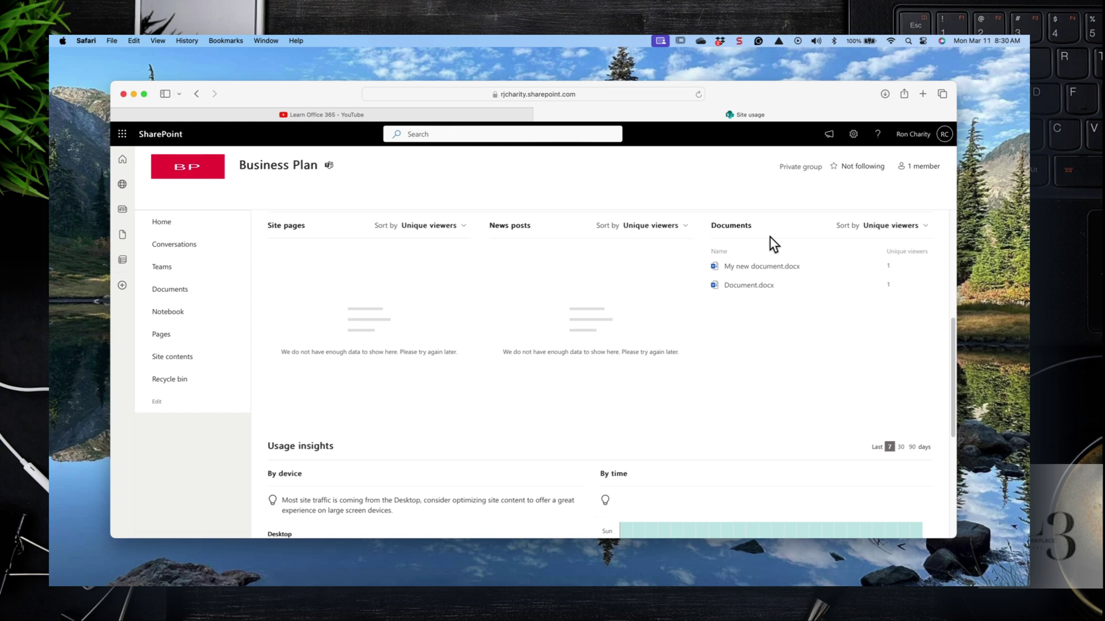
{"action": "scroll", "coordinate": [661, 322], "scroll_direction": "down", "scroll_amount": 4}
{"action": "scroll", "coordinate": [652, 329], "scroll_direction": "down", "scroll_amount": 2}
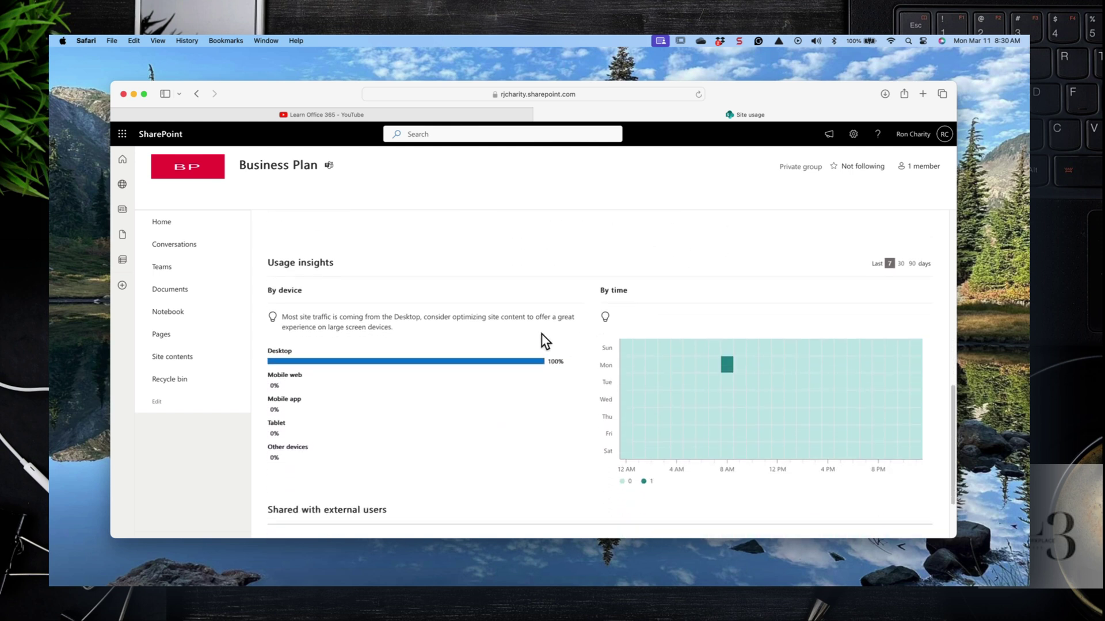
{"action": "mouse_move", "coordinate": [720, 379]}
{"action": "scroll", "coordinate": [718, 377], "scroll_direction": "down", "scroll_amount": 2}
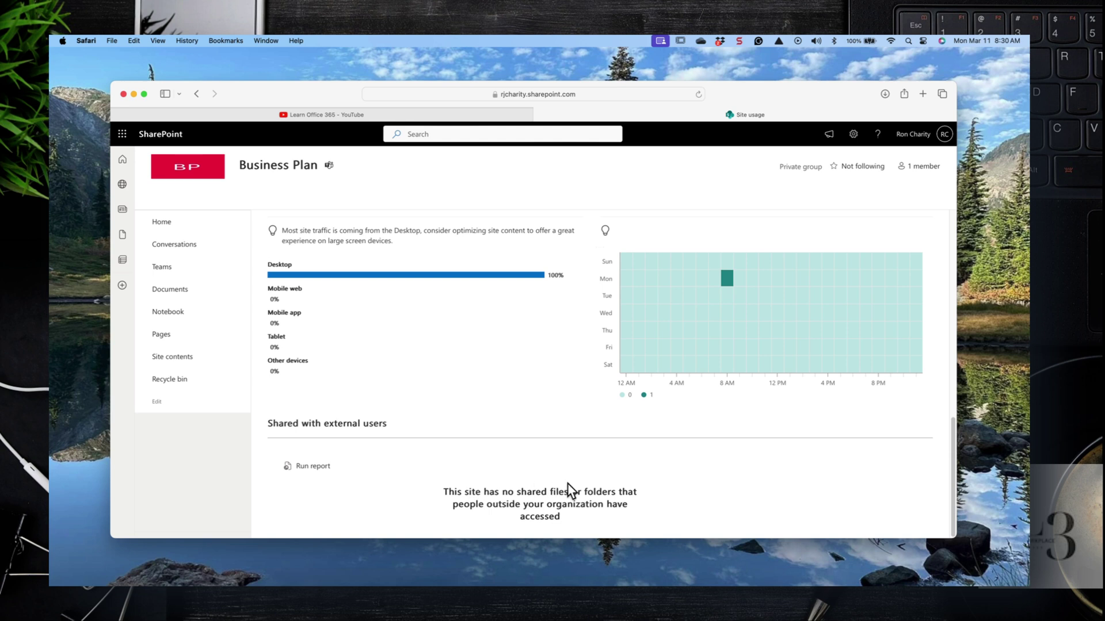
{"action": "scroll", "coordinate": [816, 226], "scroll_direction": "up", "scroll_amount": 10}
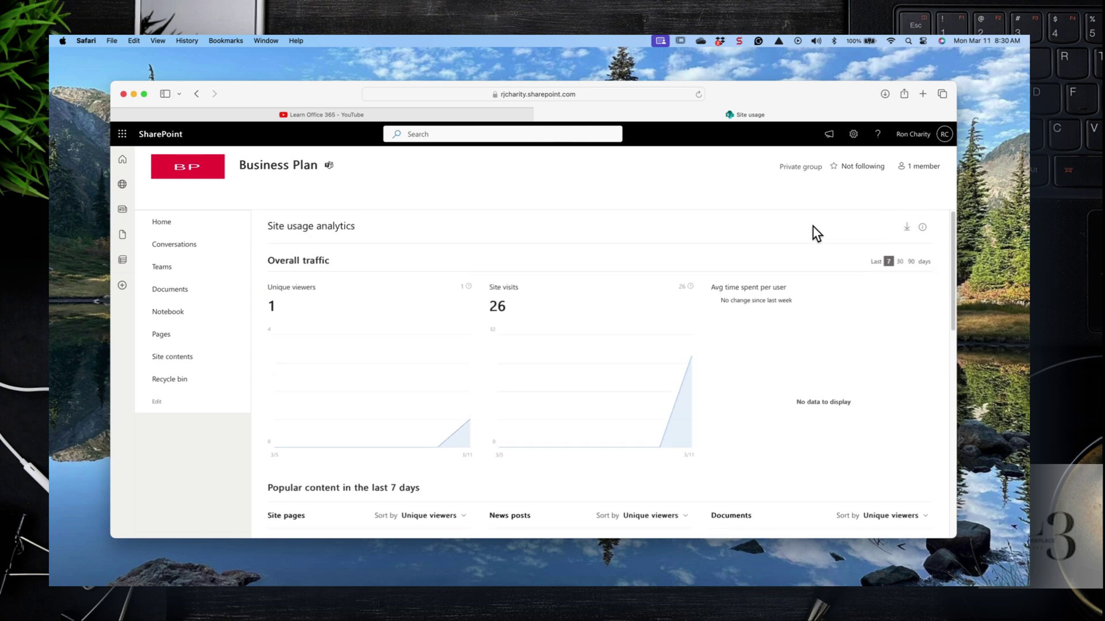
{"action": "left_click", "coordinate": [912, 260]}
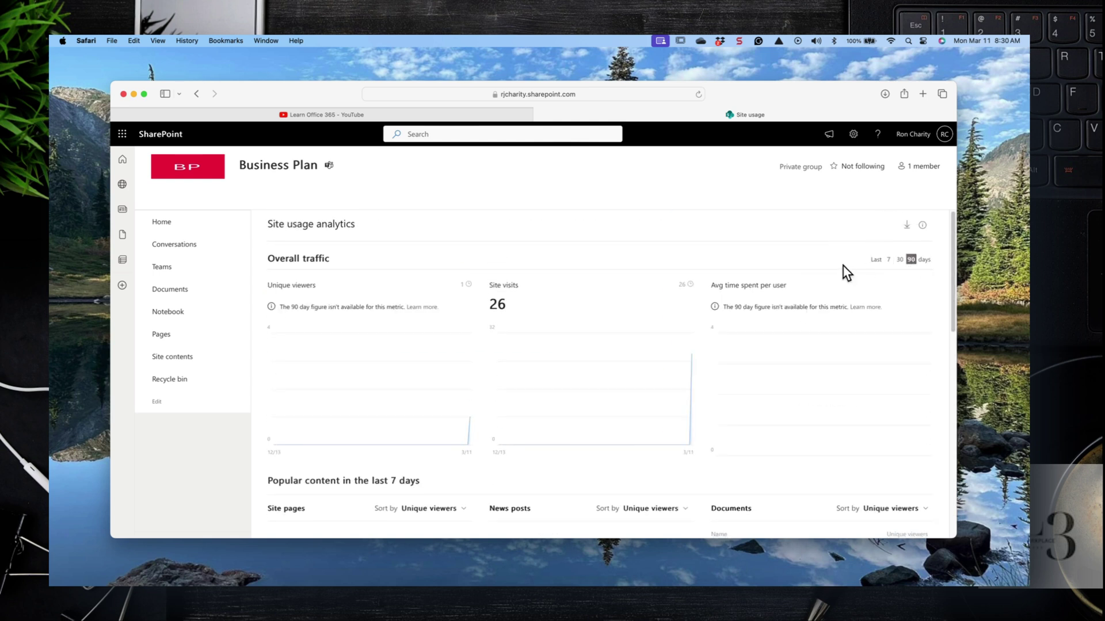
Run the Shared with external users report and save it in the General folder.
{"action": "scroll", "coordinate": [846, 274], "scroll_direction": "down", "scroll_amount": 10}
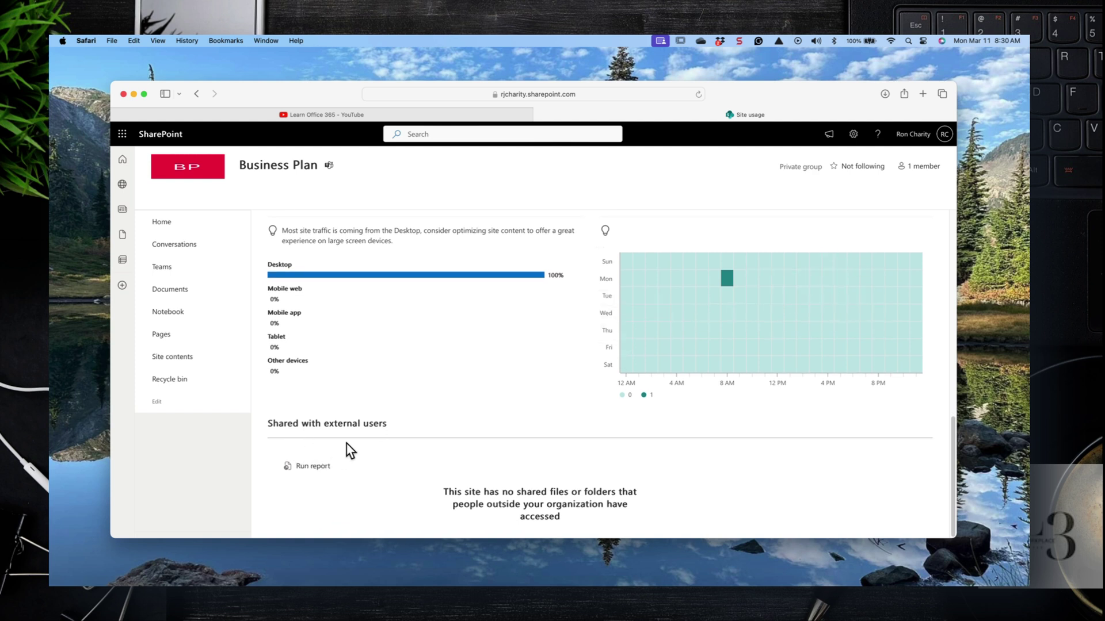
{"action": "left_click", "coordinate": [319, 473]}
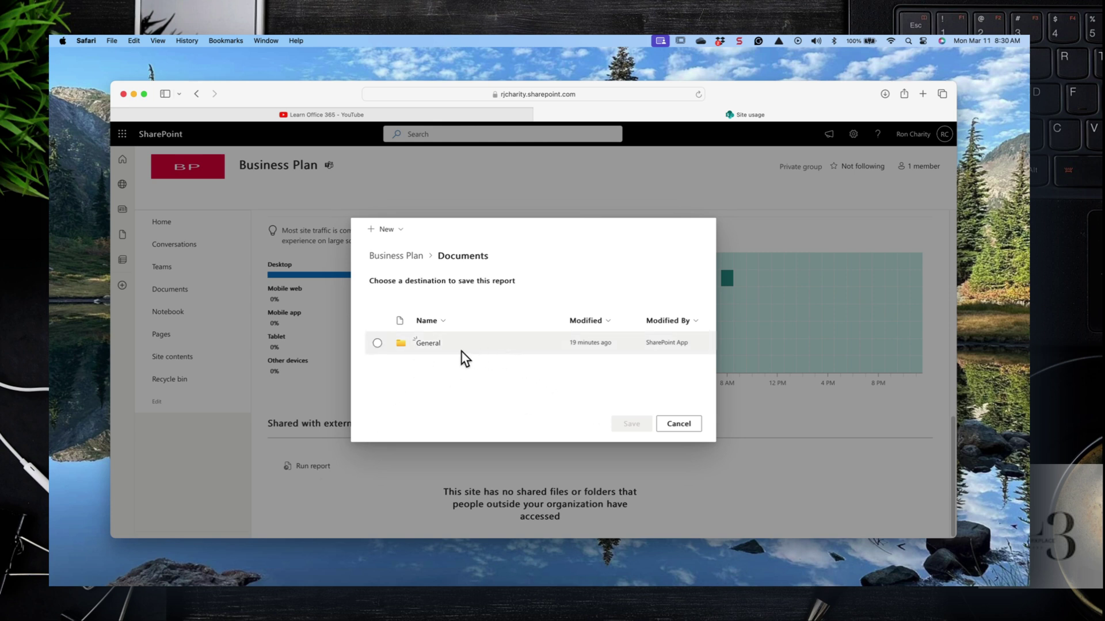
{"action": "left_click", "coordinate": [428, 344]}
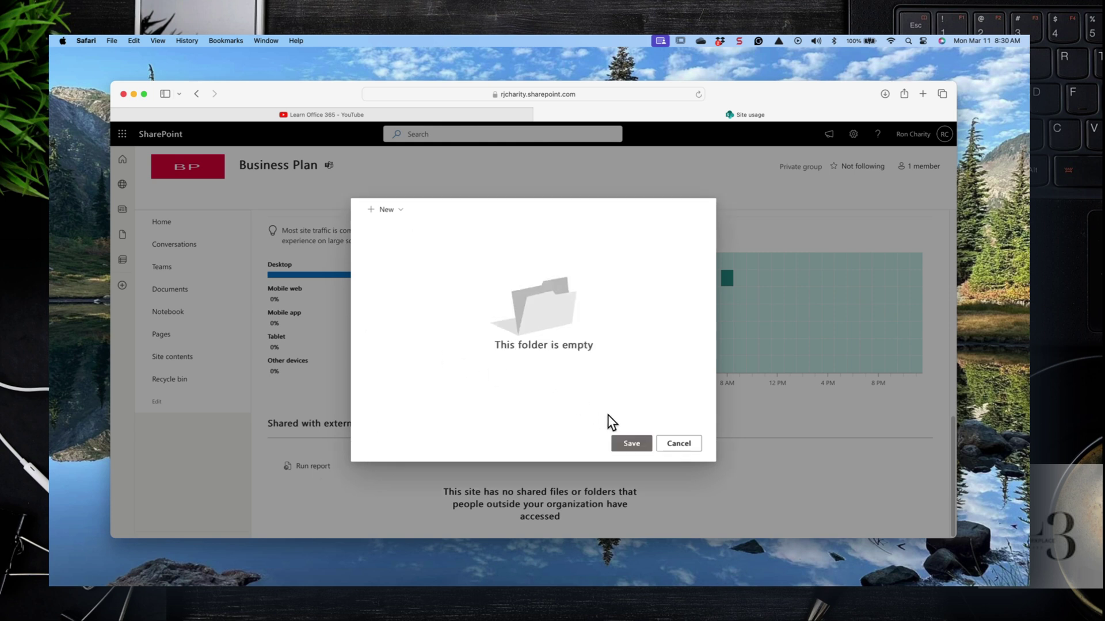
{"action": "left_click", "coordinate": [632, 443]}
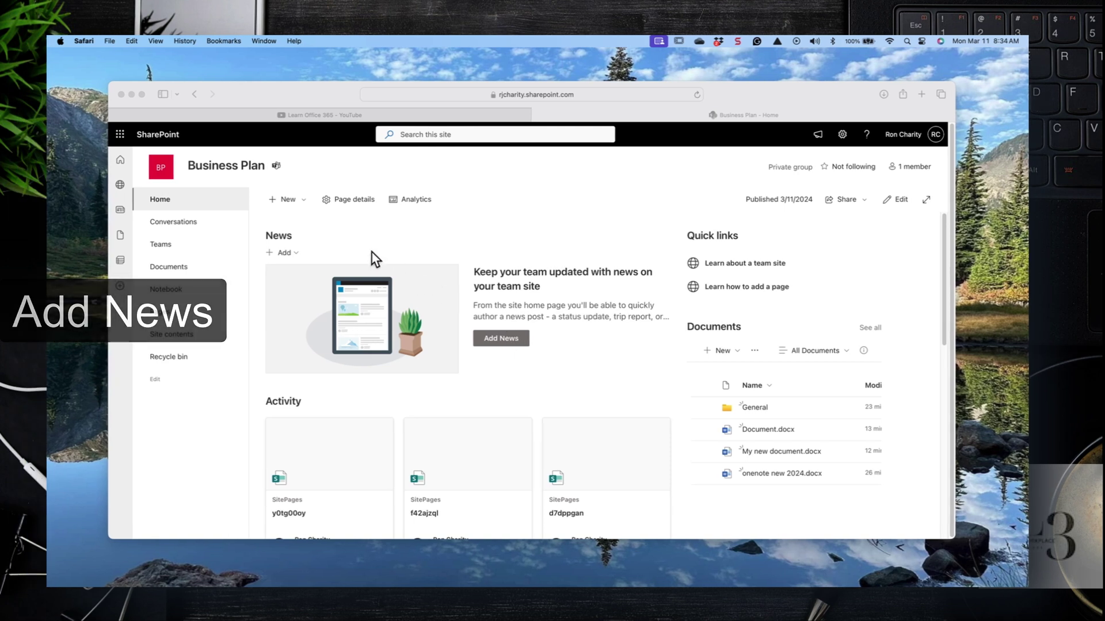
Create a new news post from the Event template.
{"action": "left_click", "coordinate": [290, 252]}
{"action": "left_click", "coordinate": [296, 254]}
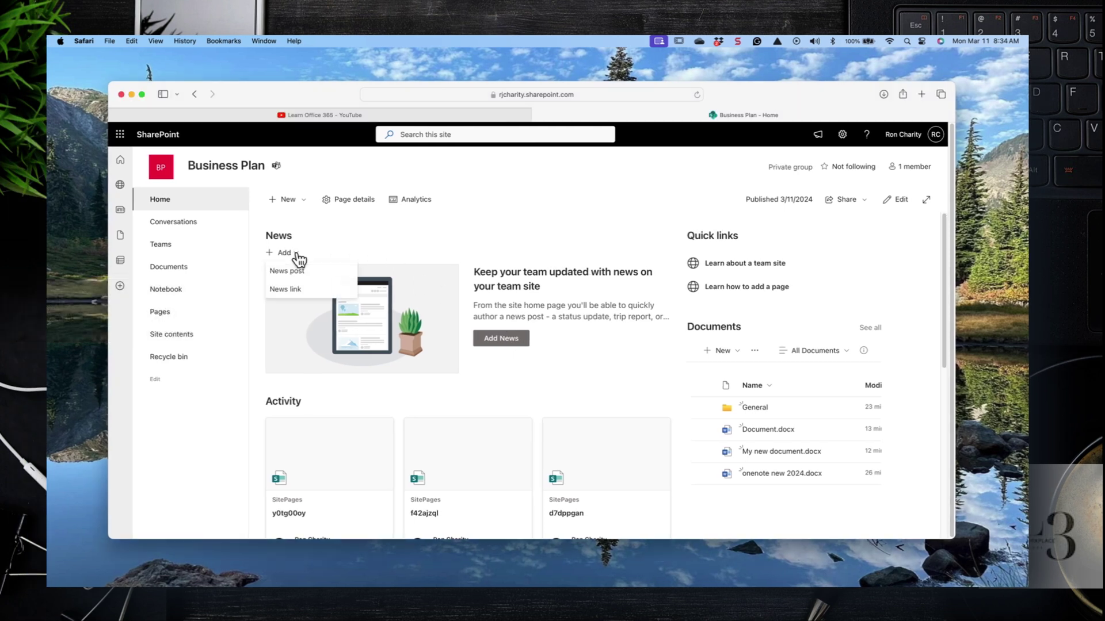
{"action": "left_click", "coordinate": [301, 276]}
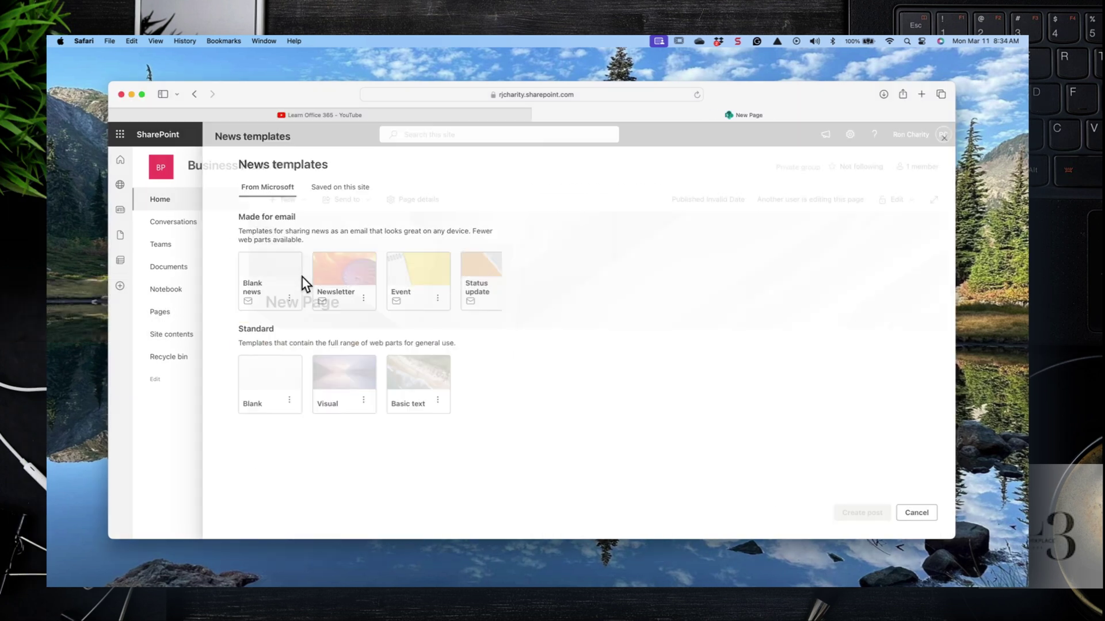
{"action": "left_click", "coordinate": [412, 280]}
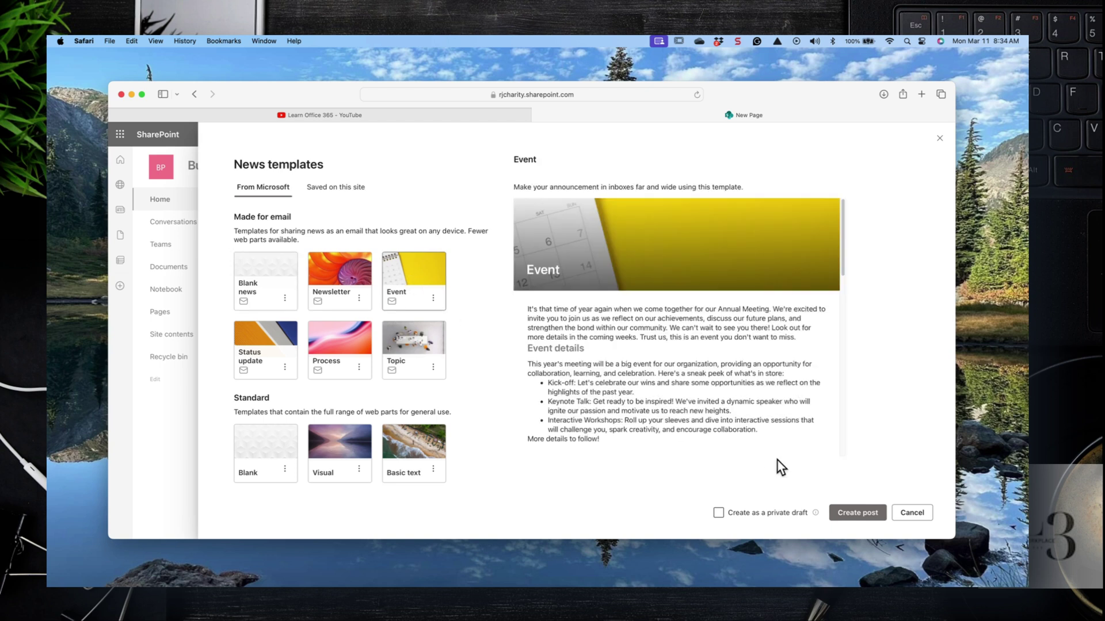
{"action": "left_click", "coordinate": [850, 513]}
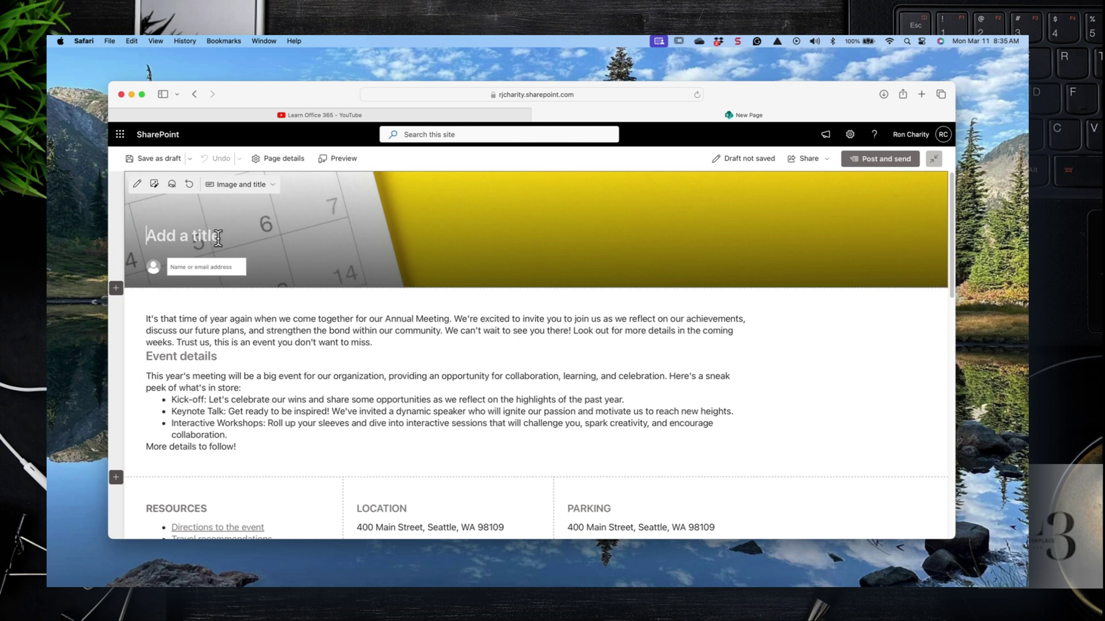
Title the news post 'Spring News 2024' and publish it.
{"action": "type", "text": "Spring N"}
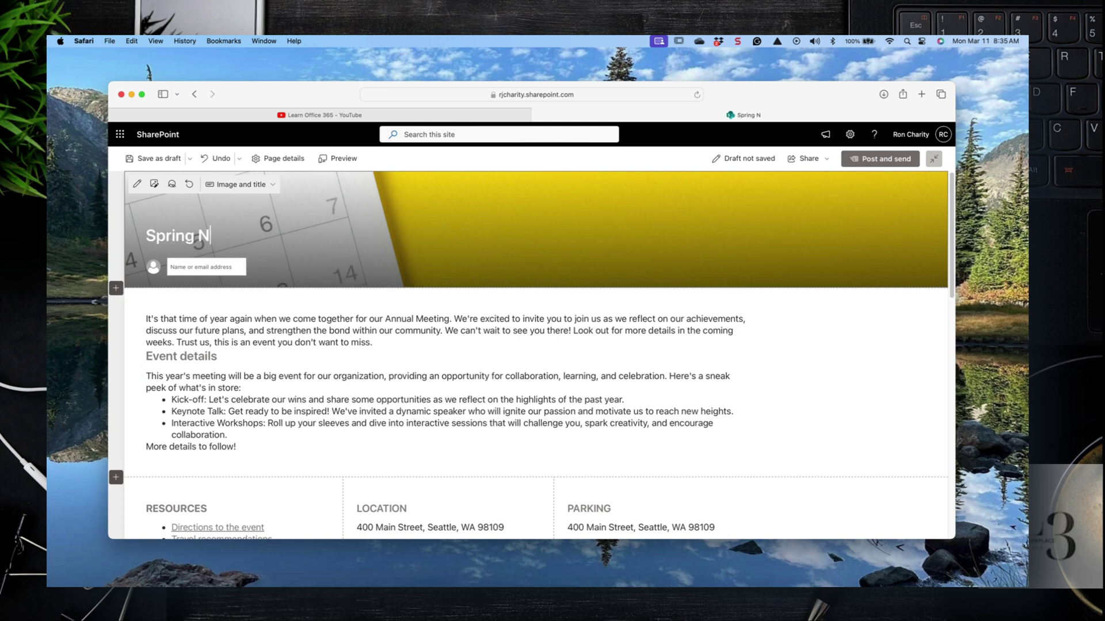
{"action": "type", "text": "ews 2024"}
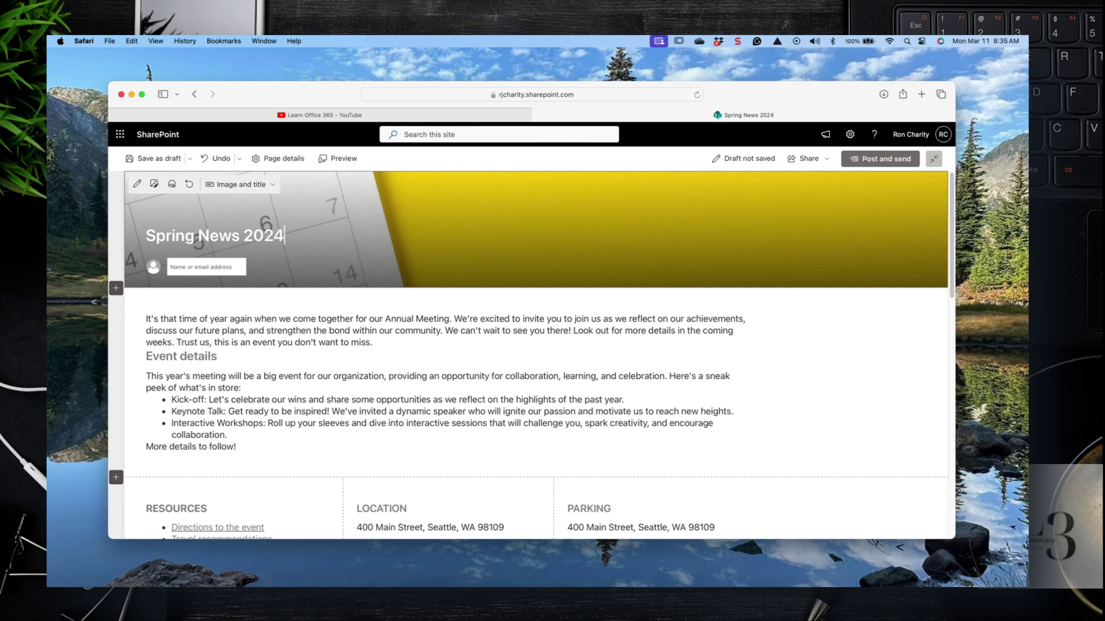
{"action": "left_click", "coordinate": [231, 397]}
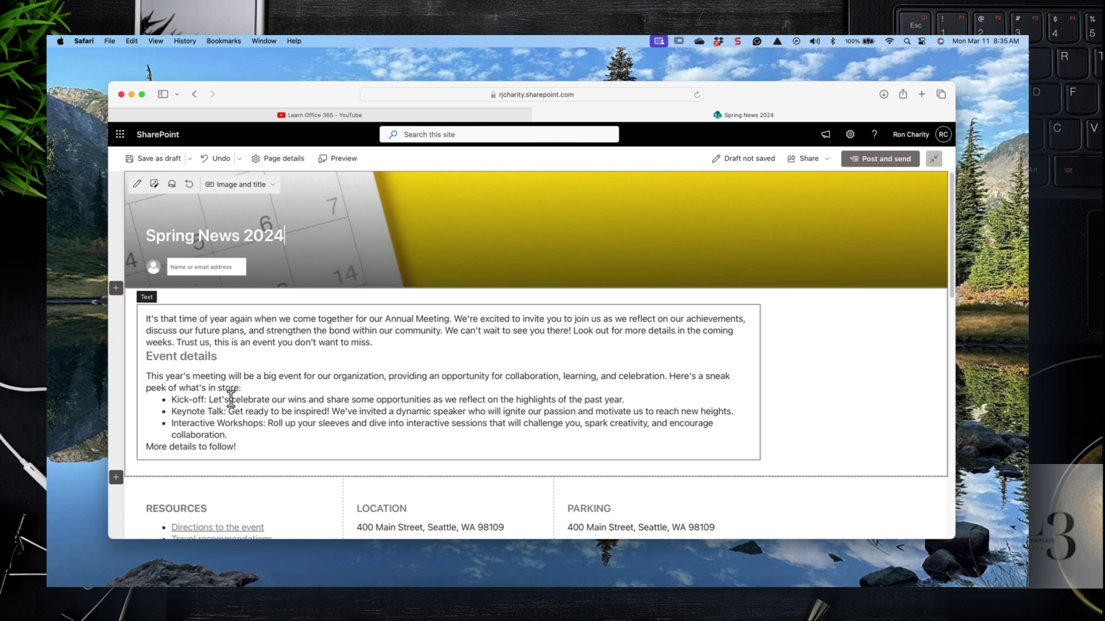
{"action": "scroll", "coordinate": [230, 398], "scroll_direction": "down", "scroll_amount": 3}
{"action": "left_click", "coordinate": [631, 397]}
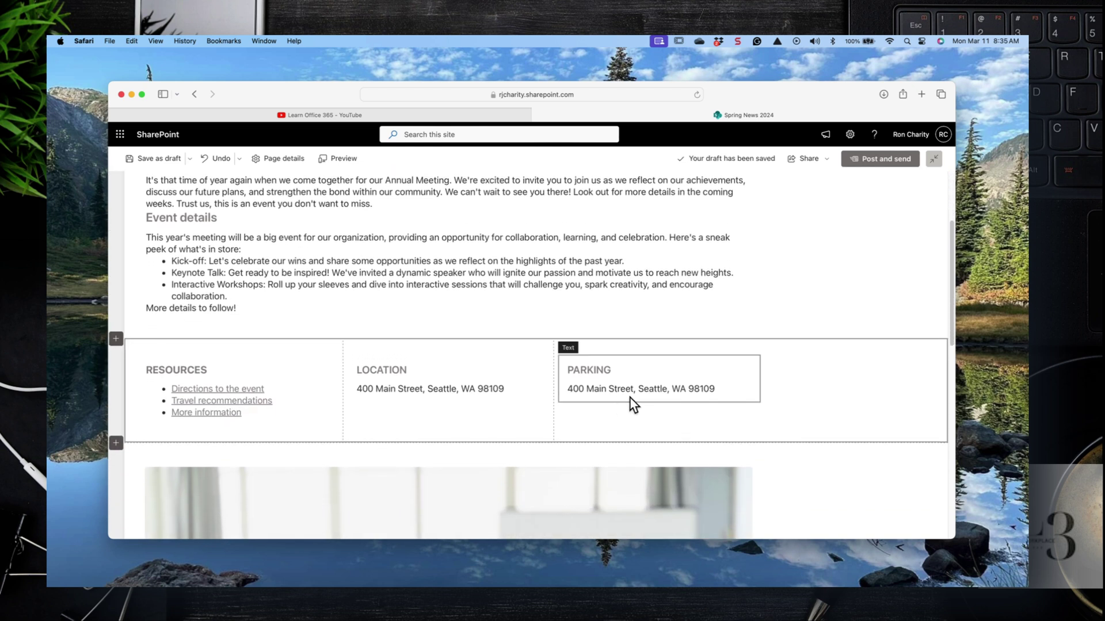
{"action": "scroll", "coordinate": [283, 396], "scroll_direction": "up", "scroll_amount": 5}
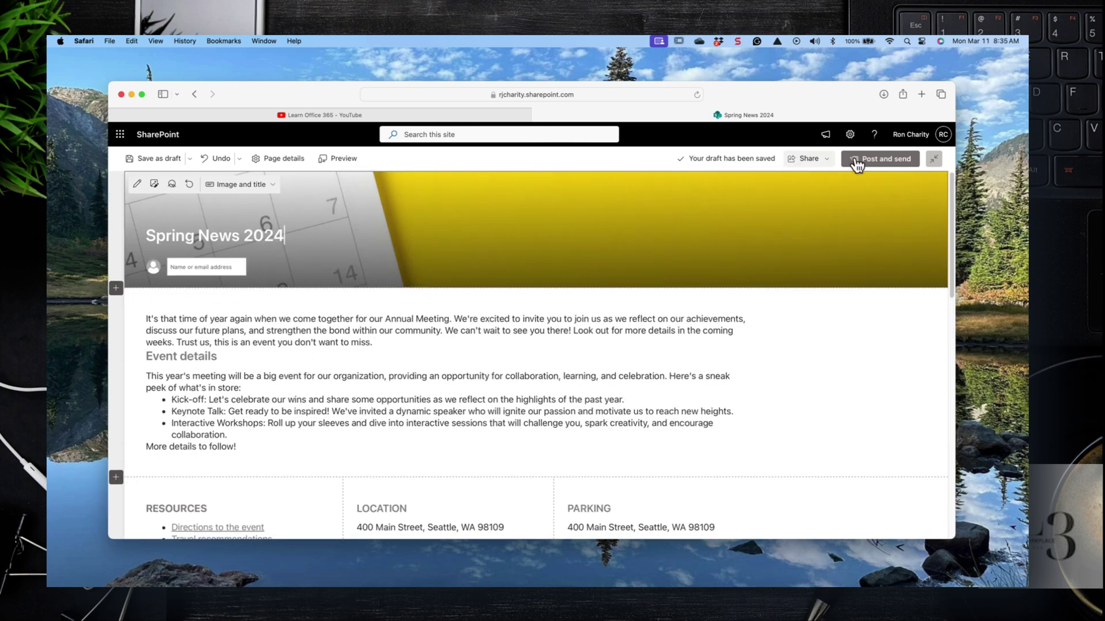
{"action": "left_click", "coordinate": [885, 158]}
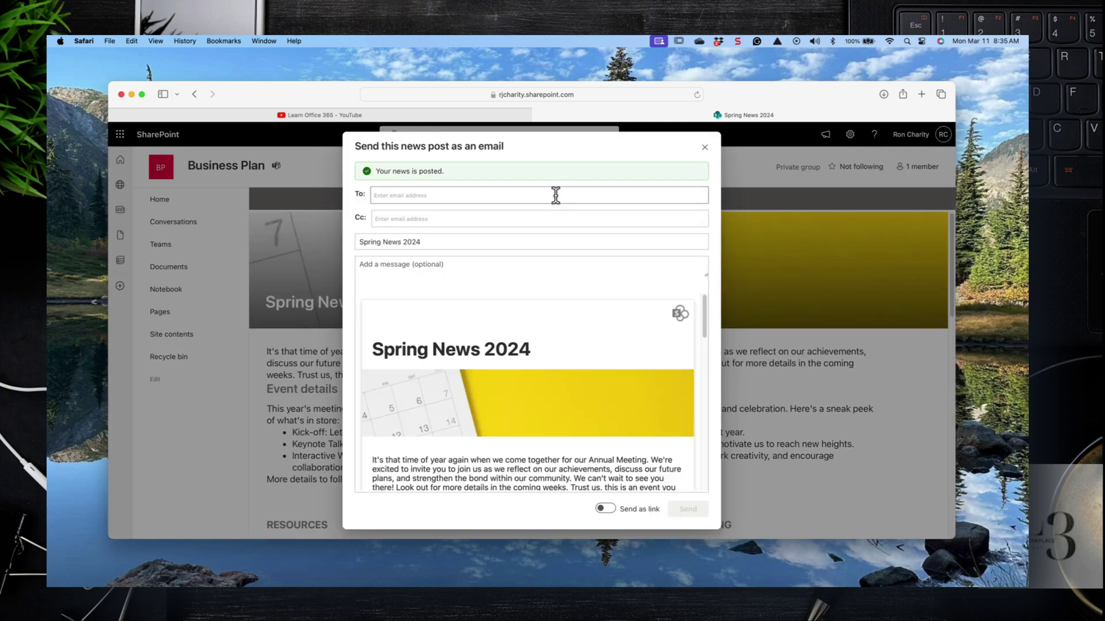
Email the Spring News 2024 post as a link to a colleague.
{"action": "left_click", "coordinate": [499, 196]}
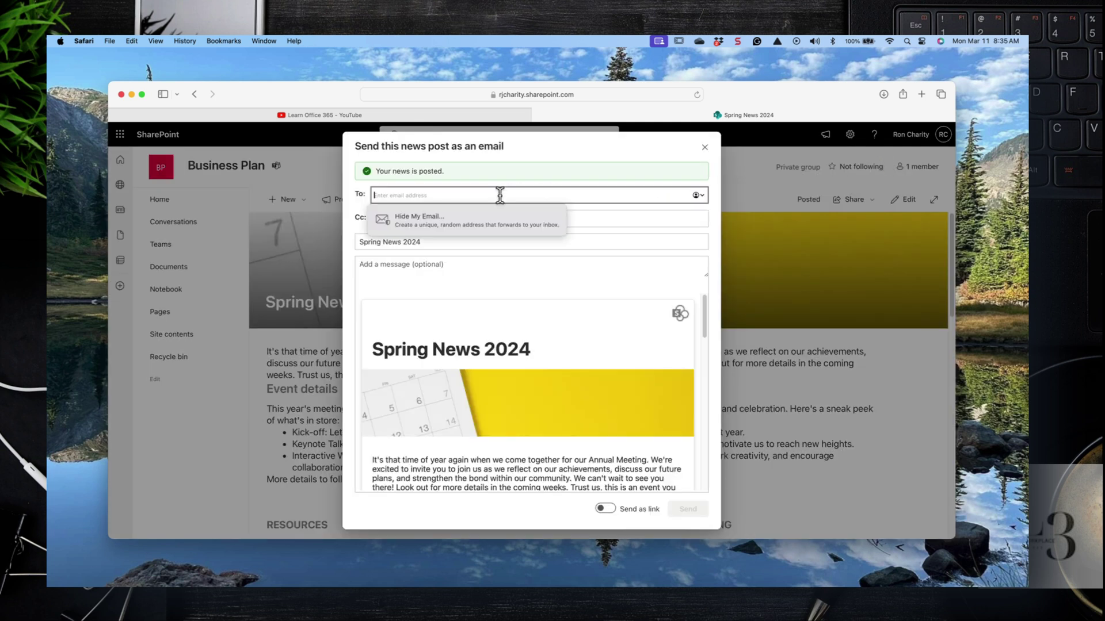
{"action": "type", "text": "ks"}
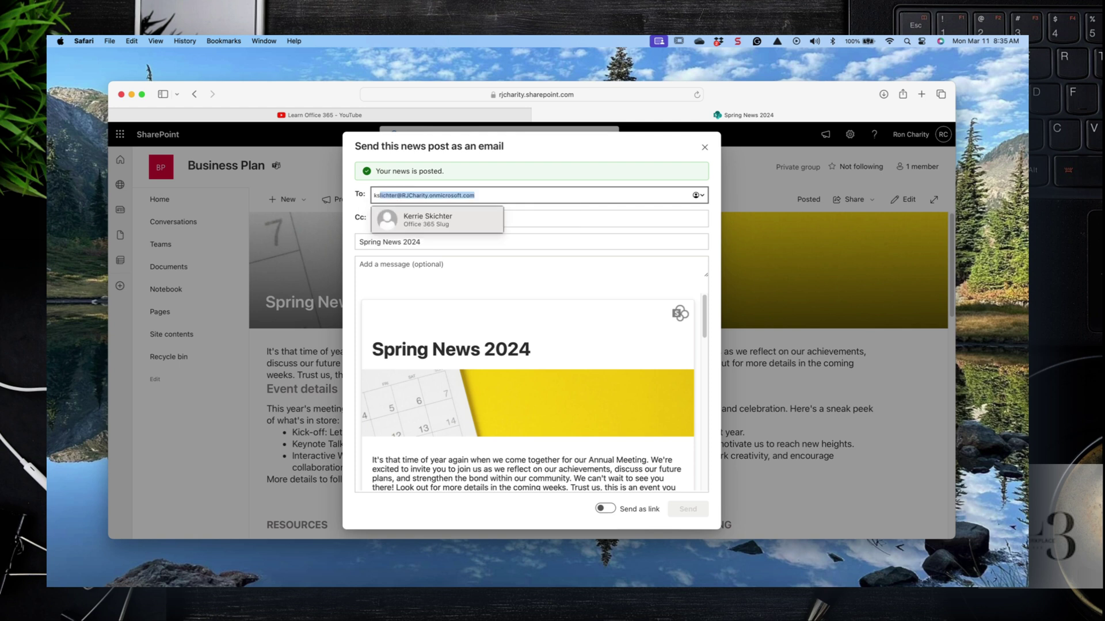
{"action": "left_click", "coordinate": [461, 229]}
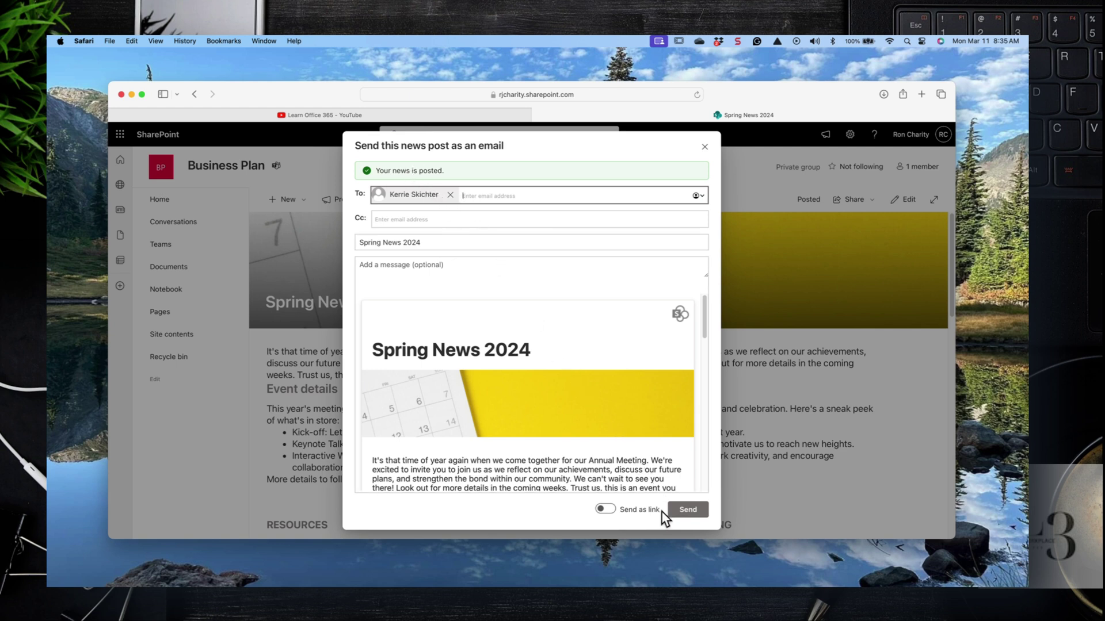
{"action": "left_click", "coordinate": [645, 509]}
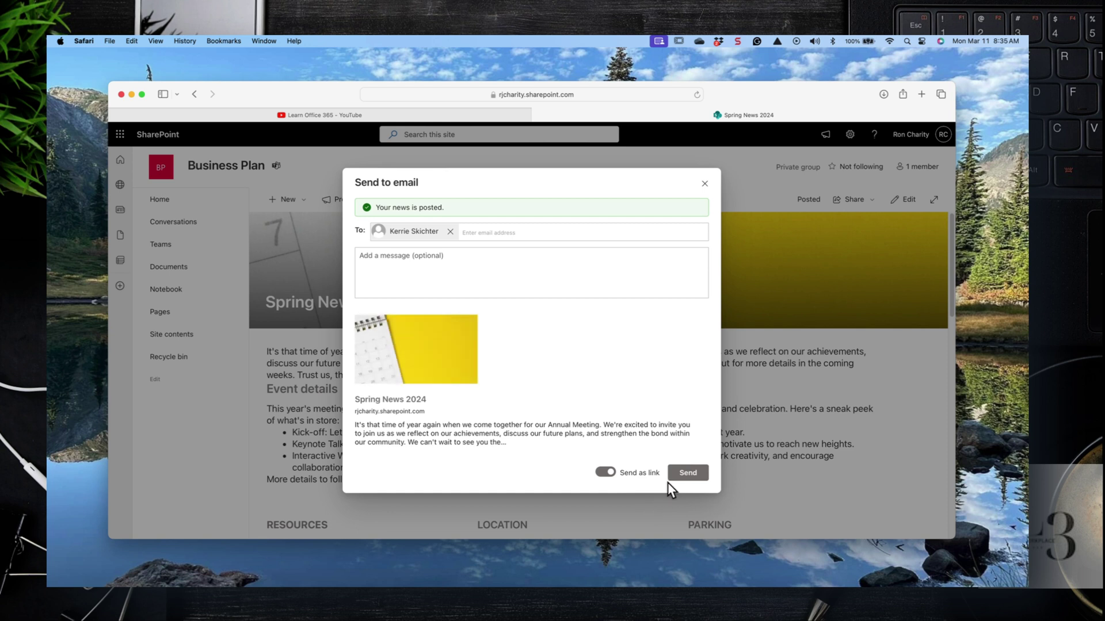
{"action": "left_click", "coordinate": [688, 473]}
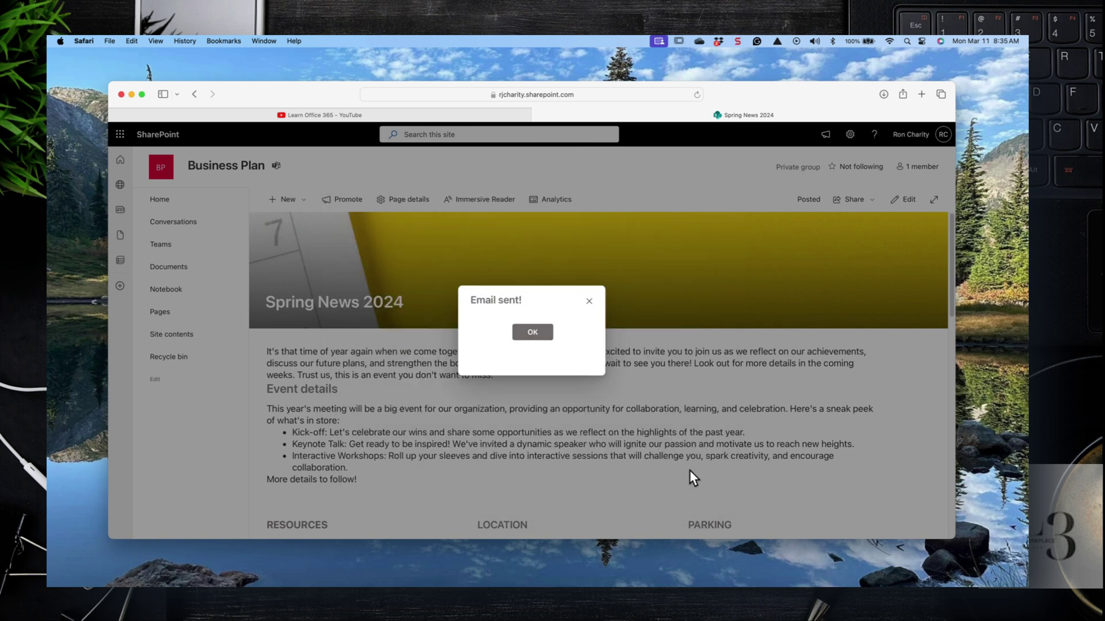
{"action": "left_click", "coordinate": [535, 332]}
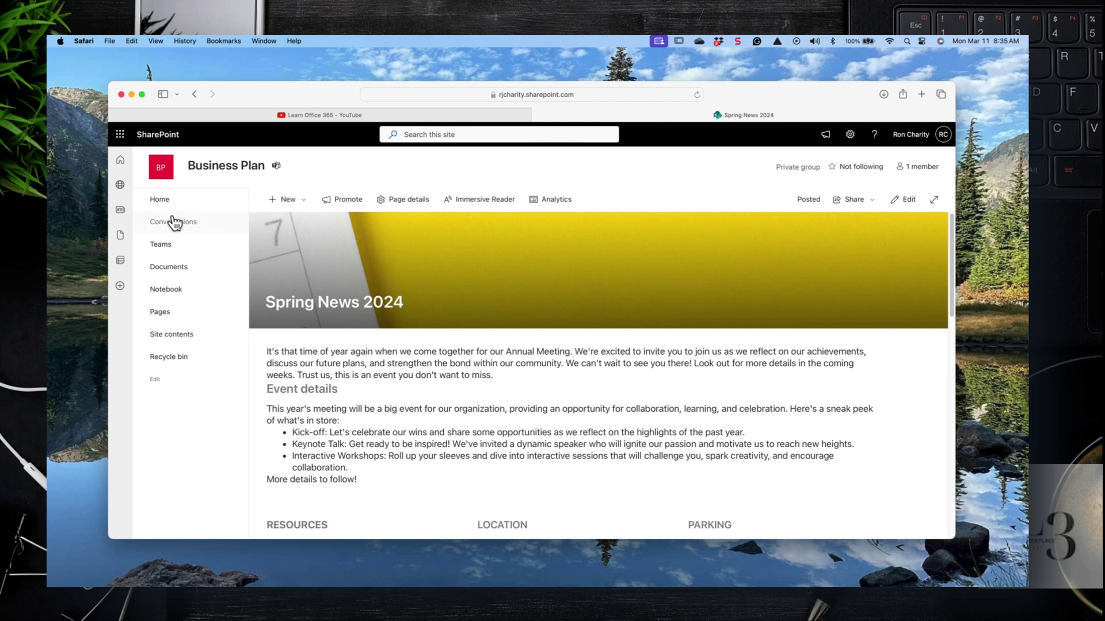
Return to the Business Plan home page and begin adding a news link address.
{"action": "left_click", "coordinate": [157, 201]}
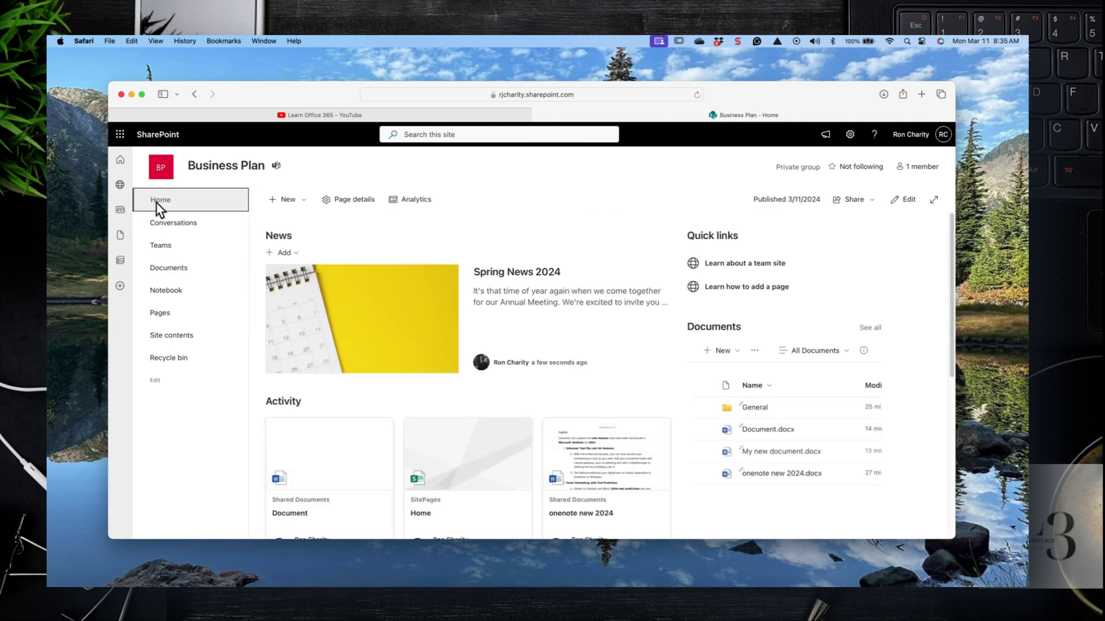
{"action": "left_click", "coordinate": [285, 253]}
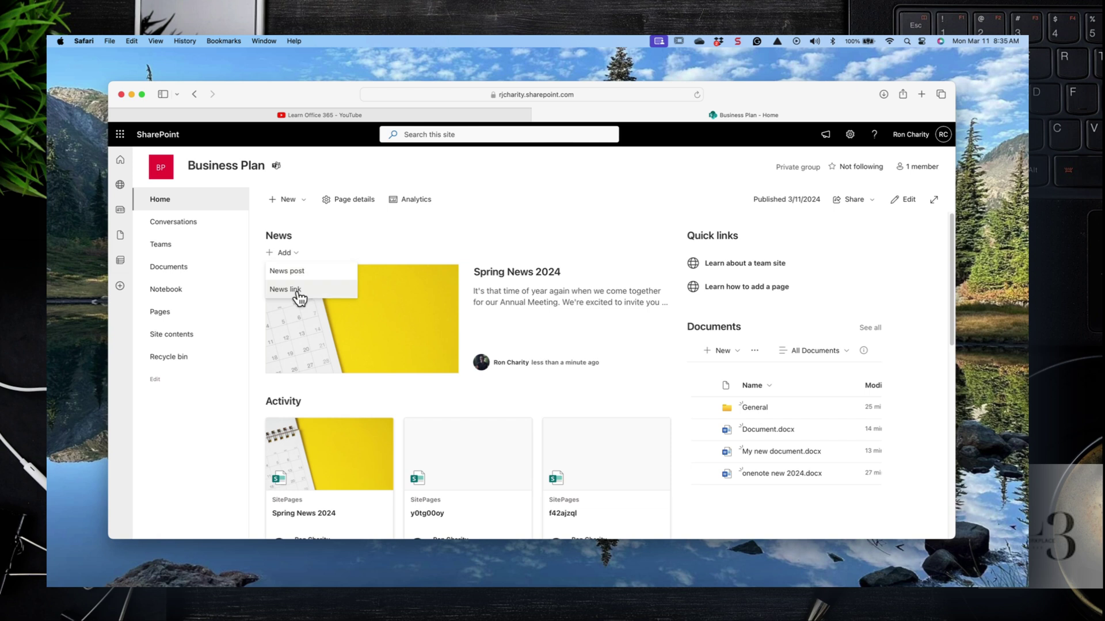
{"action": "left_click", "coordinate": [300, 287]}
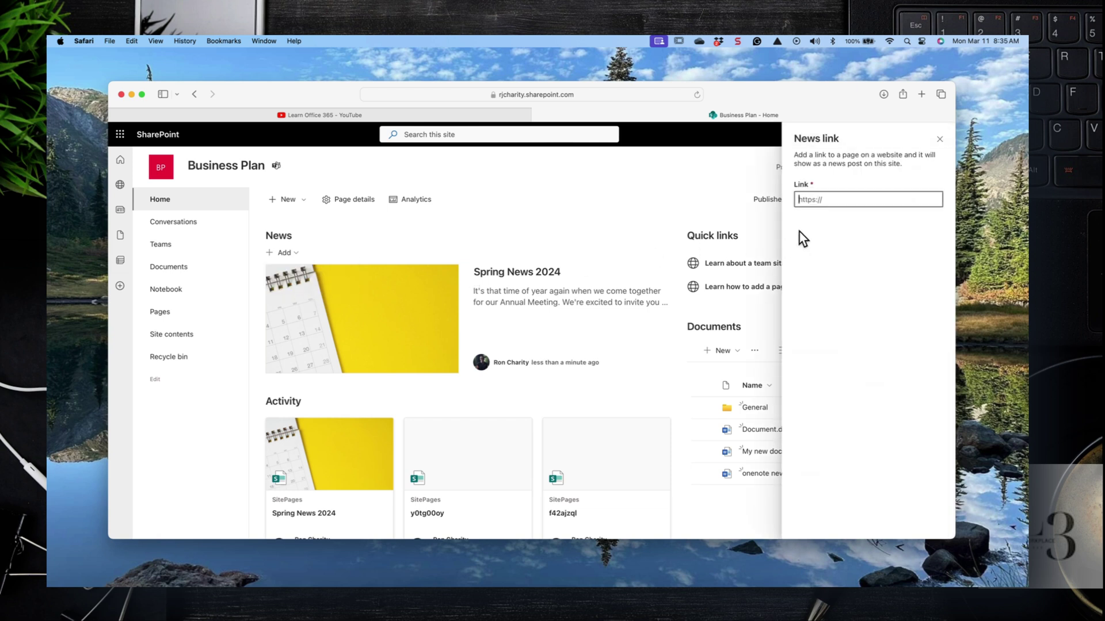
{"action": "type", "text": "rjcha"}
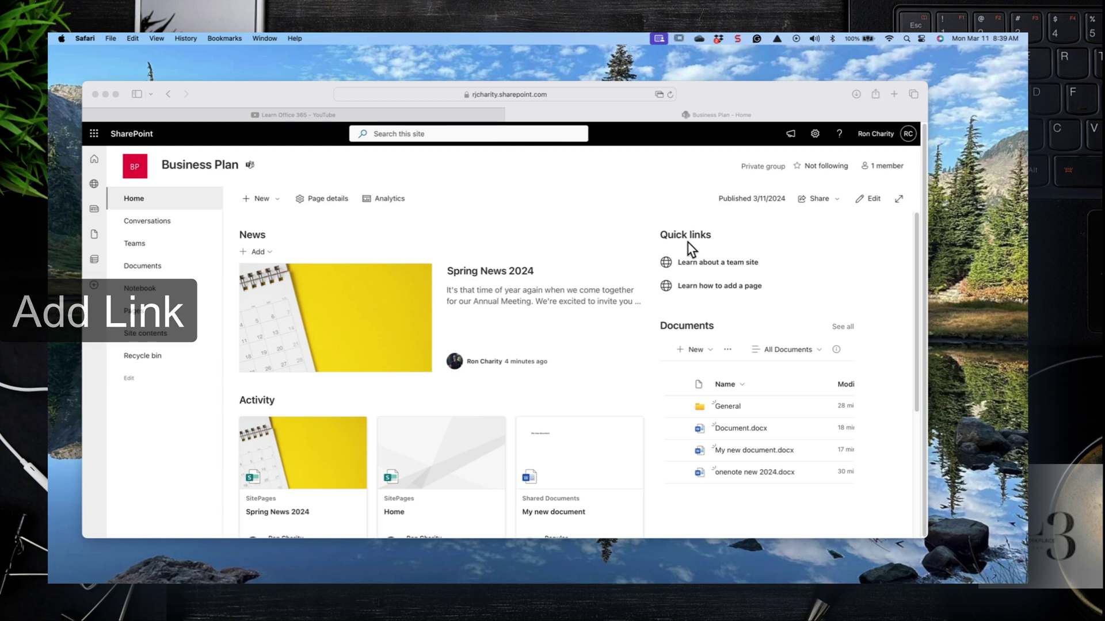
Put the Business Plan home page into edit mode and start adding a link to the Quick links web part.
{"action": "left_click", "coordinate": [872, 199]}
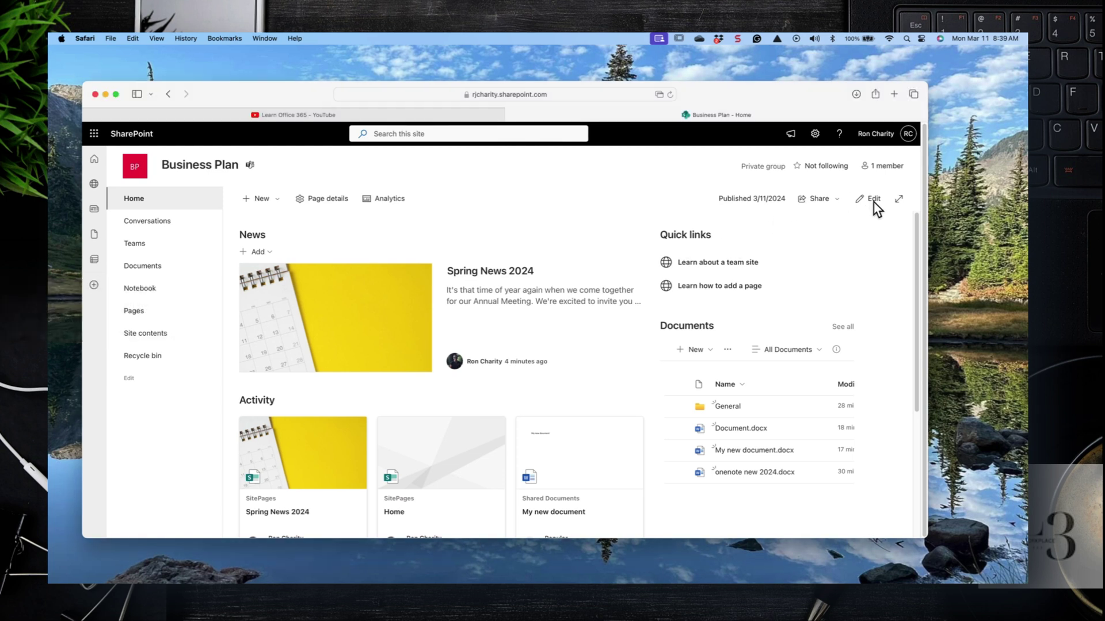
{"action": "left_click", "coordinate": [873, 200]}
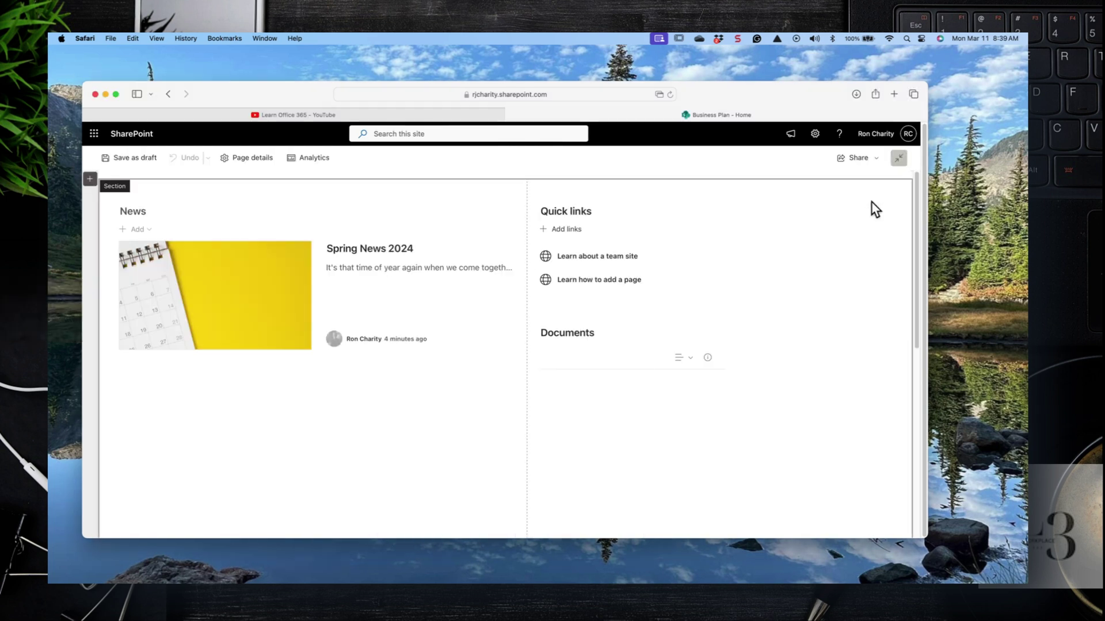
{"action": "left_click", "coordinate": [566, 230]}
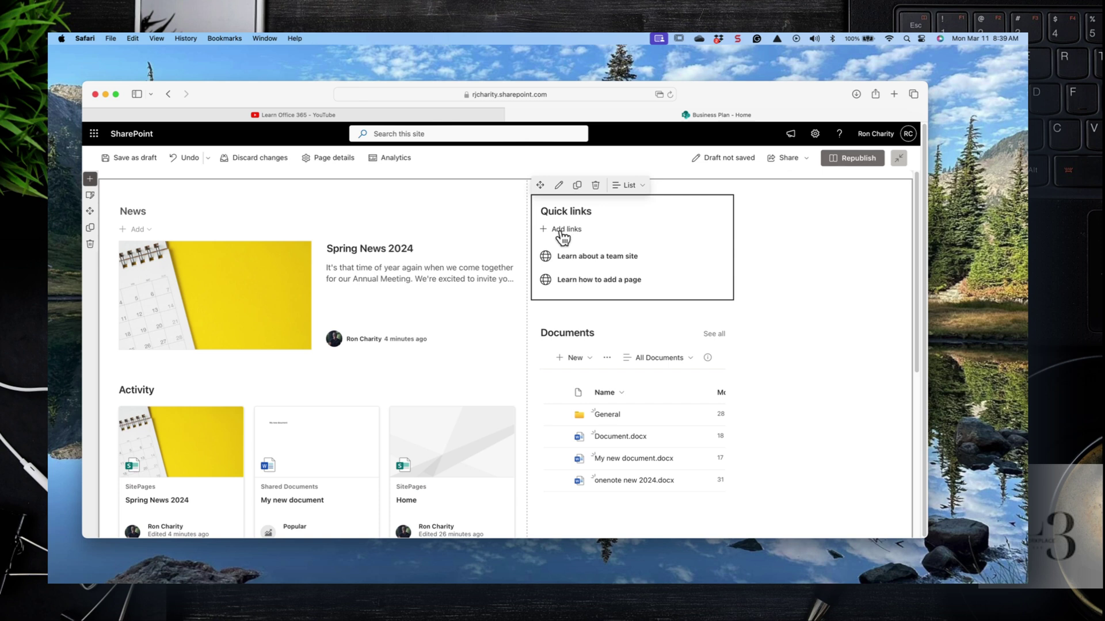
{"action": "left_click", "coordinate": [562, 230]}
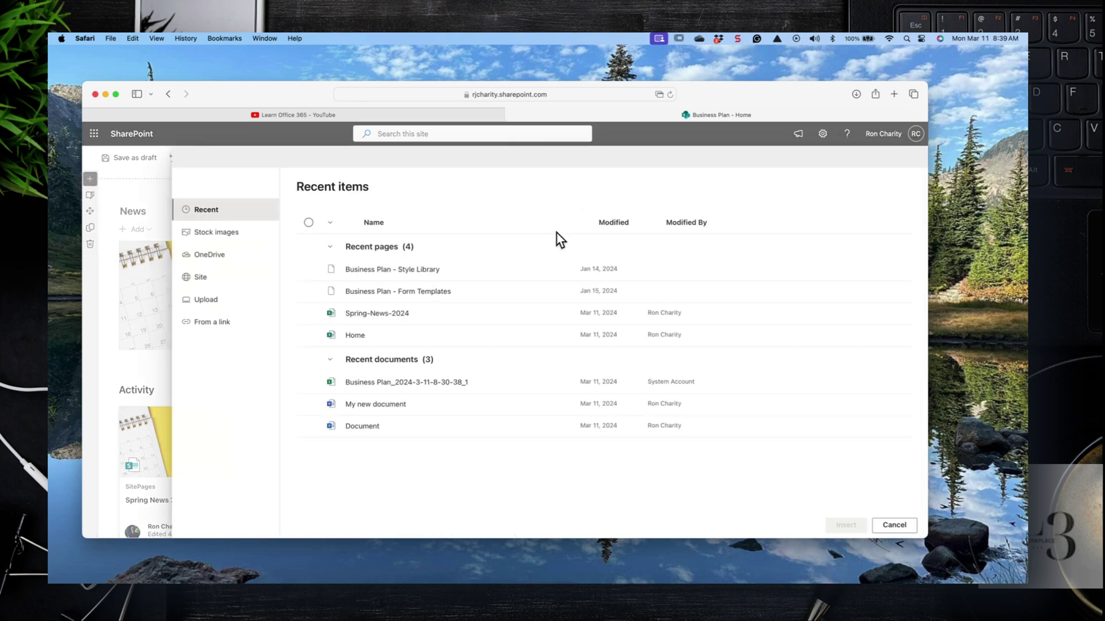
Reopen the link picker and choose to add the Quick link from a web address.
{"action": "key", "text": "Escape"}
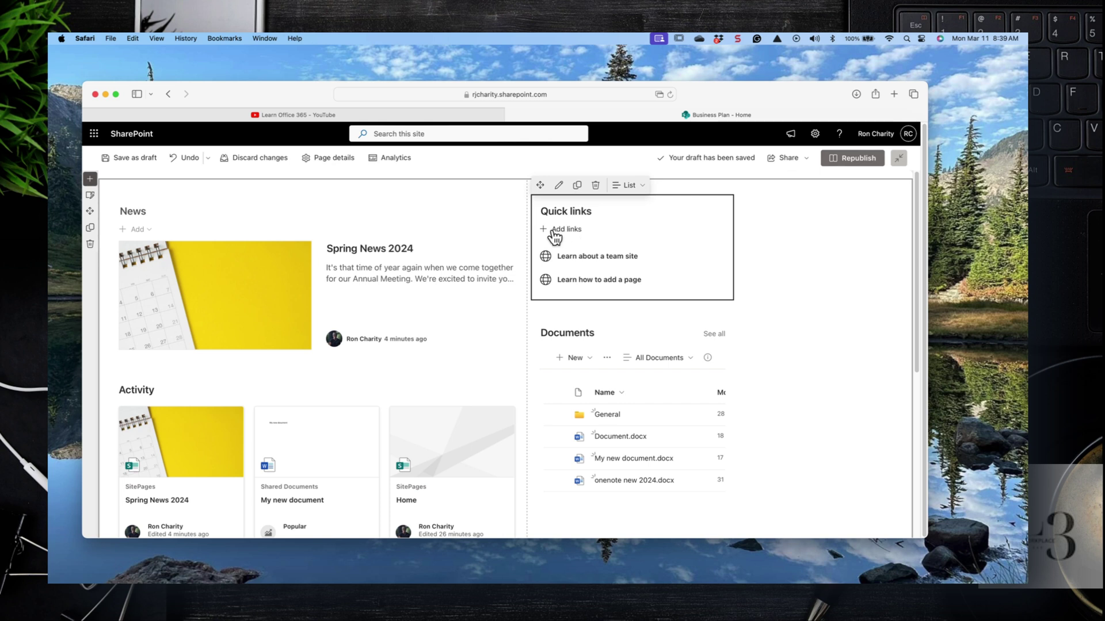
{"action": "left_click", "coordinate": [553, 231]}
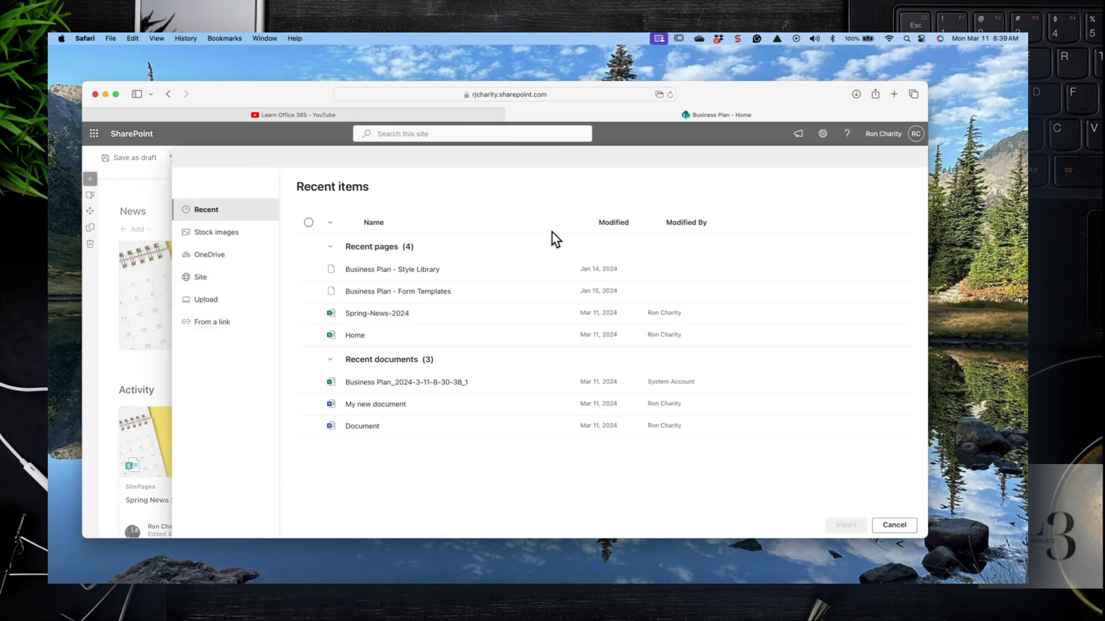
{"action": "left_click", "coordinate": [216, 285]}
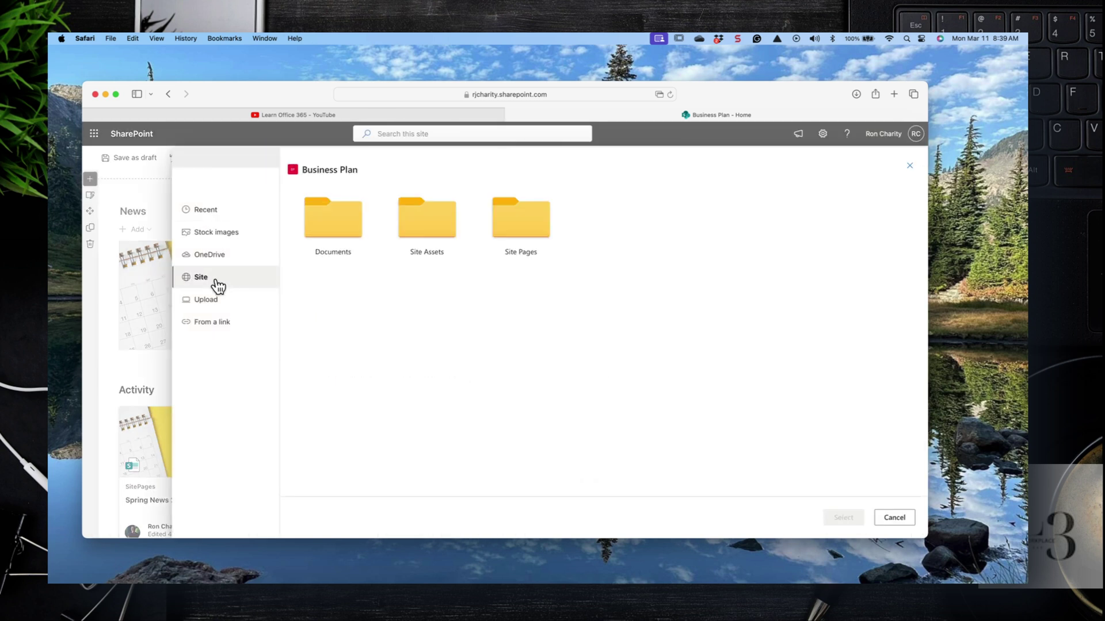
{"action": "left_click", "coordinate": [223, 324]}
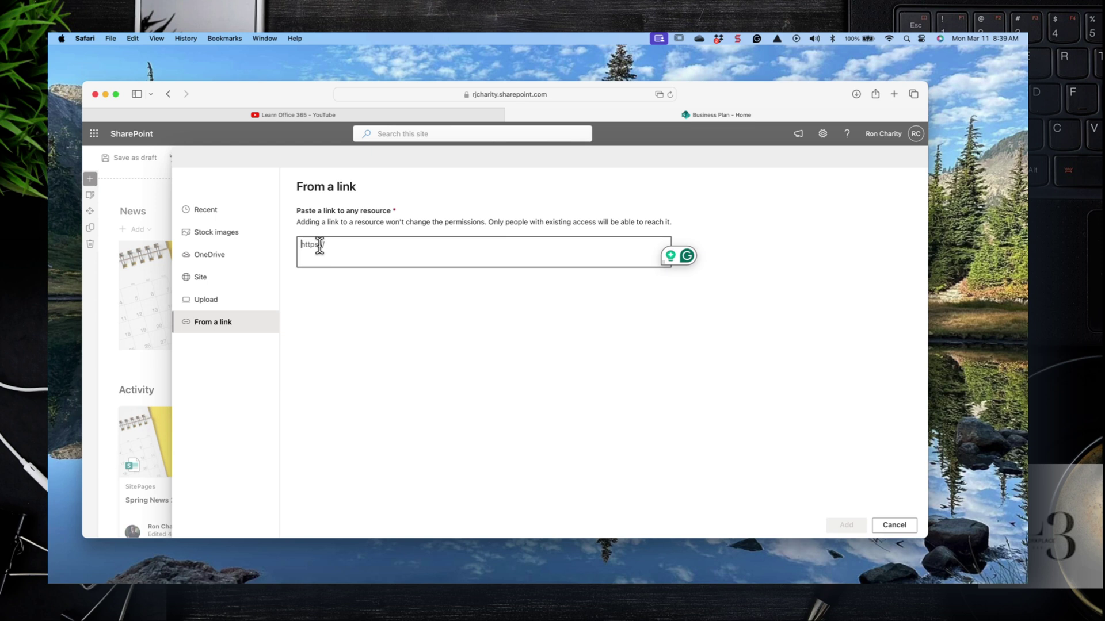
{"action": "type", "text": "http://"}
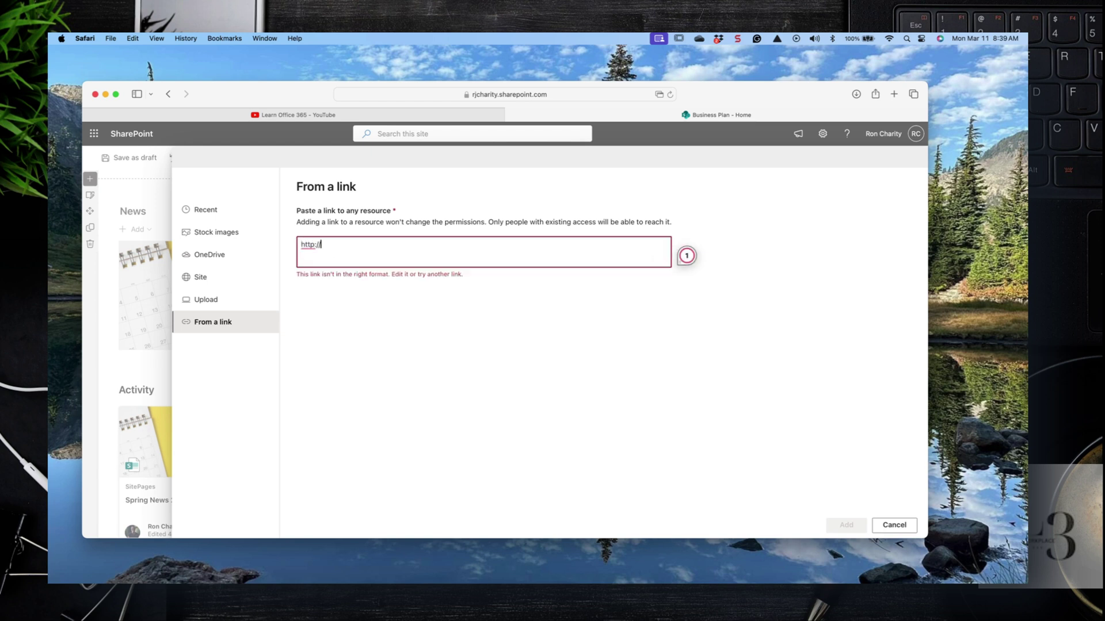
{"action": "type", "text": "www.google.com"}
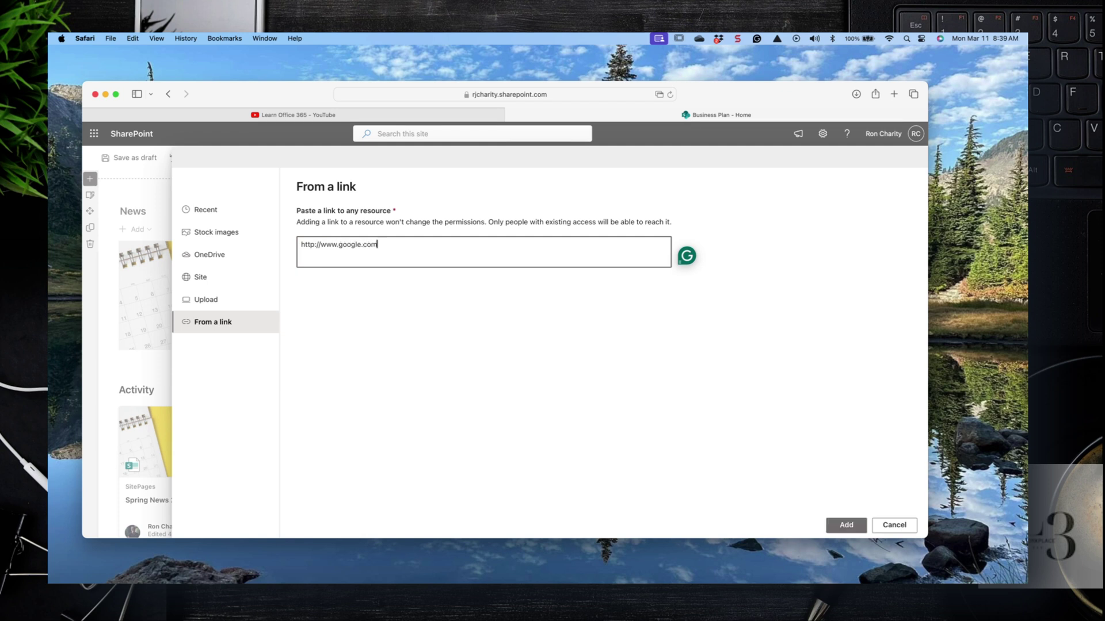
{"action": "left_click", "coordinate": [845, 526]}
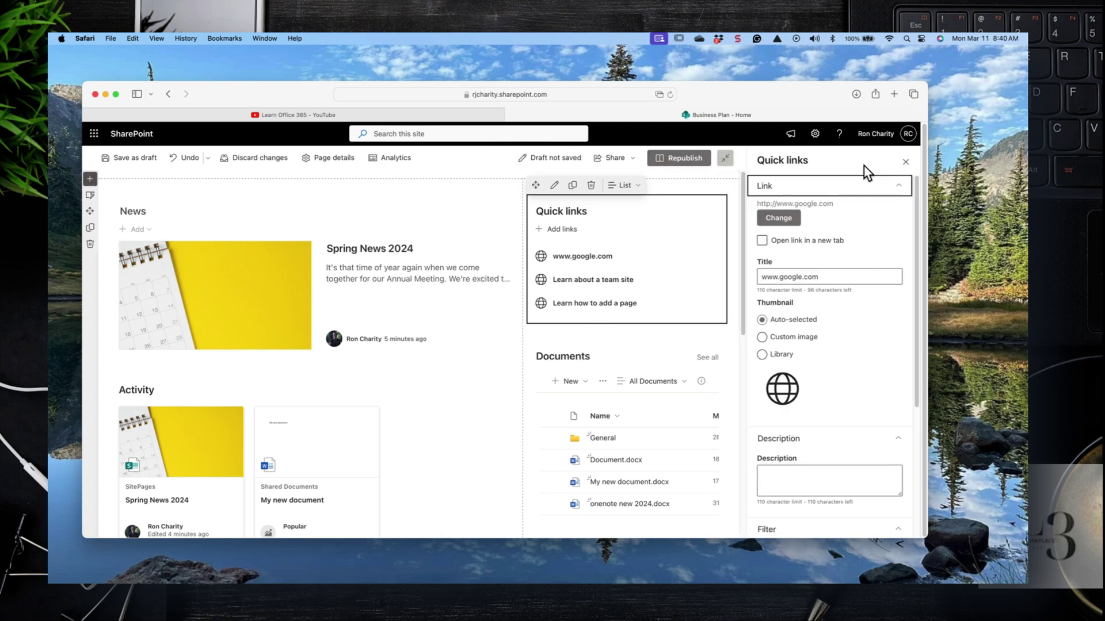
{"action": "left_click", "coordinate": [905, 163]}
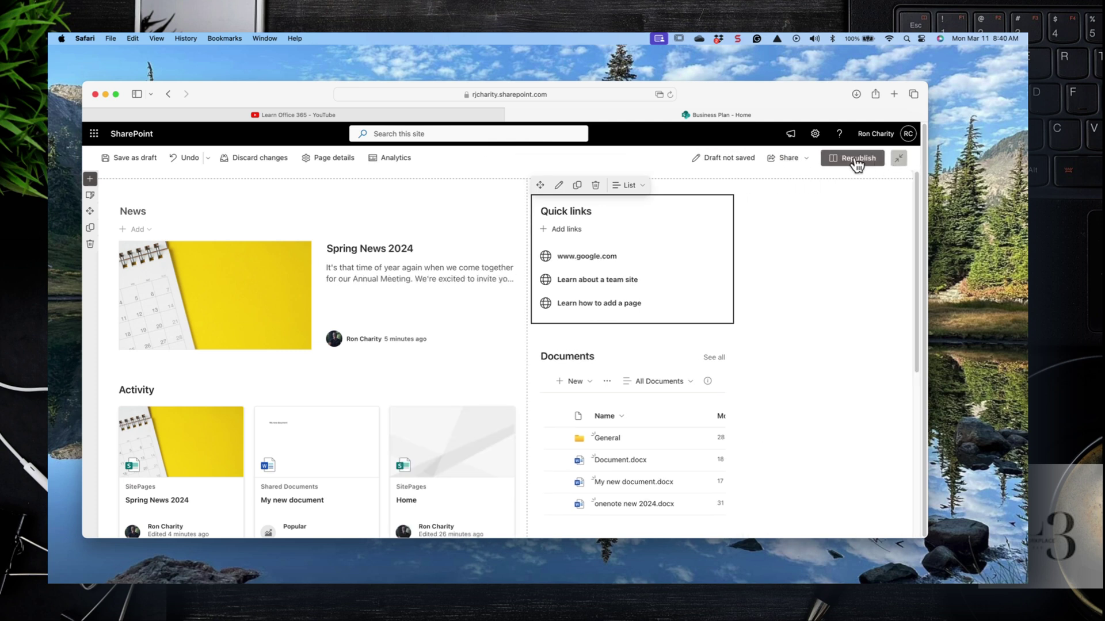
{"action": "left_click", "coordinate": [853, 158]}
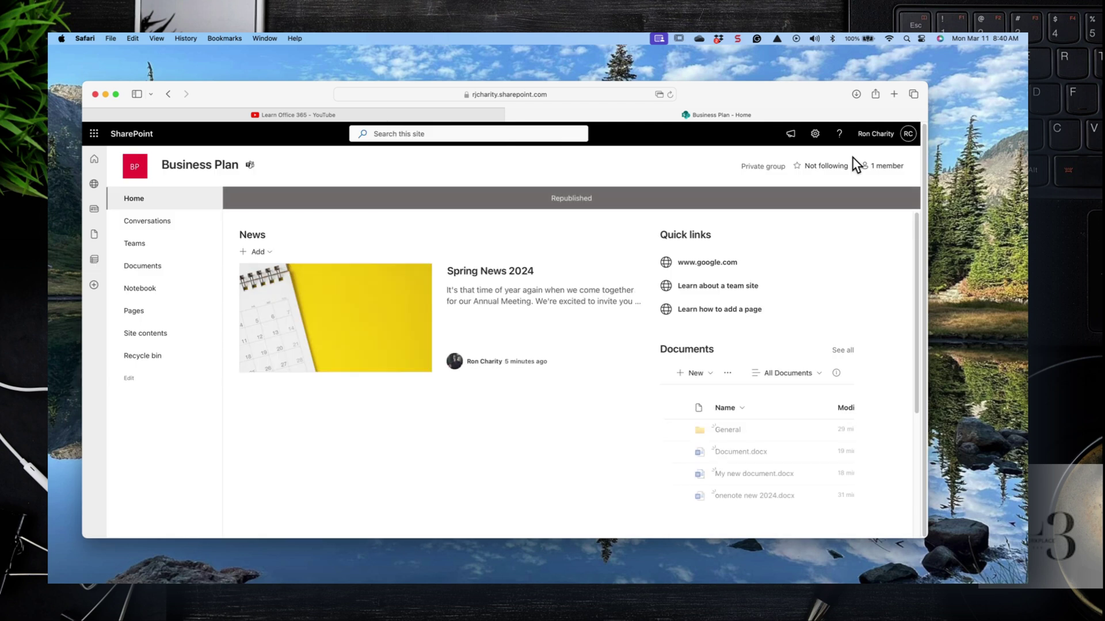